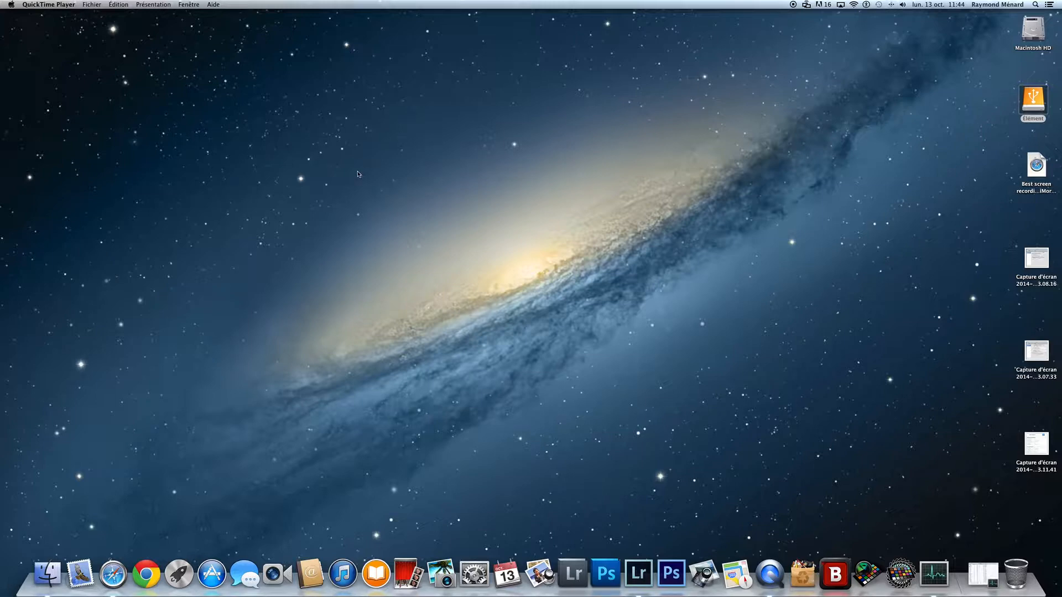
Step: Open Adobe Lightroom from the desktop
click(638, 562)
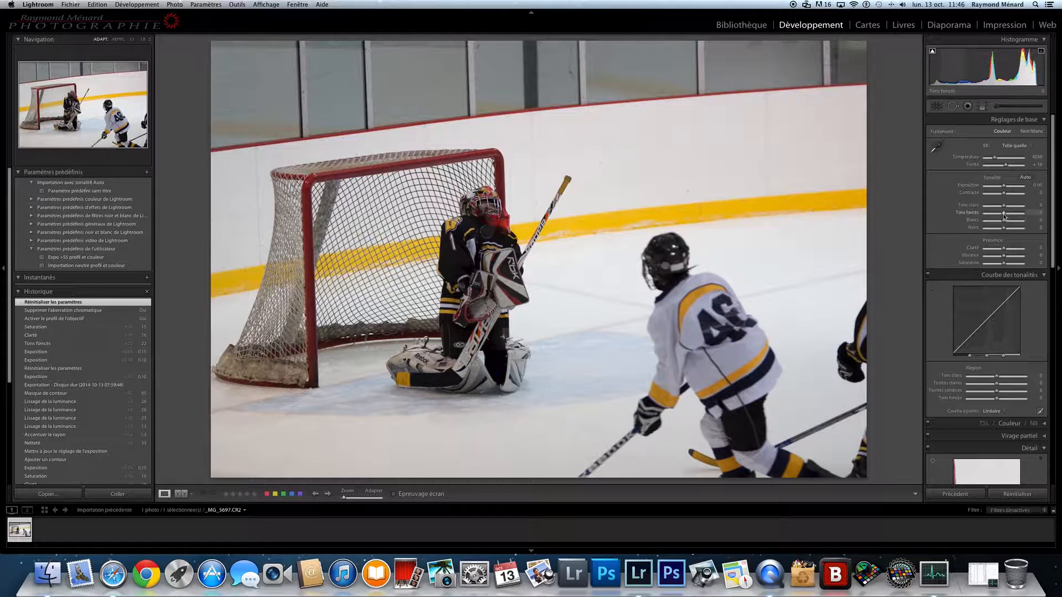
Step: Try raising the Tons foncés setting to about +67 and return it to 0
drag(1003, 216, 1016, 215)
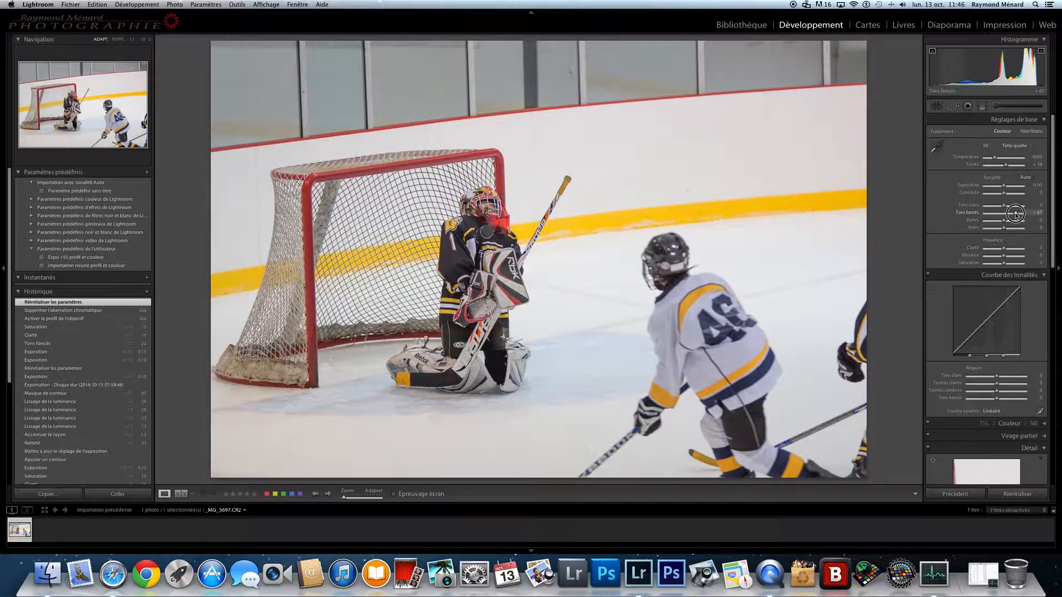
drag(1016, 214, 1003, 214)
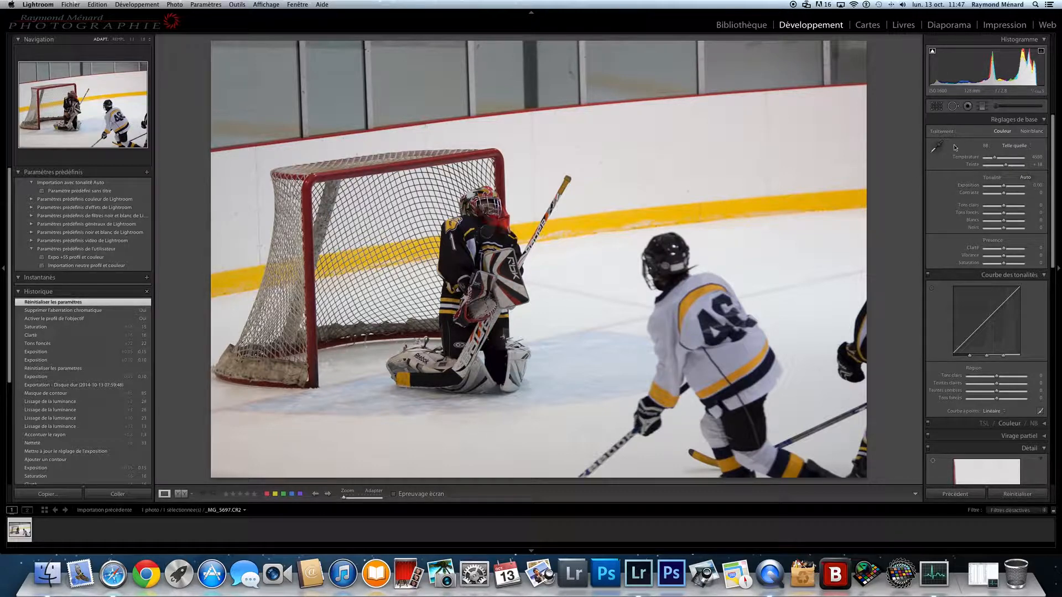
scroll(972, 201, down, 3)
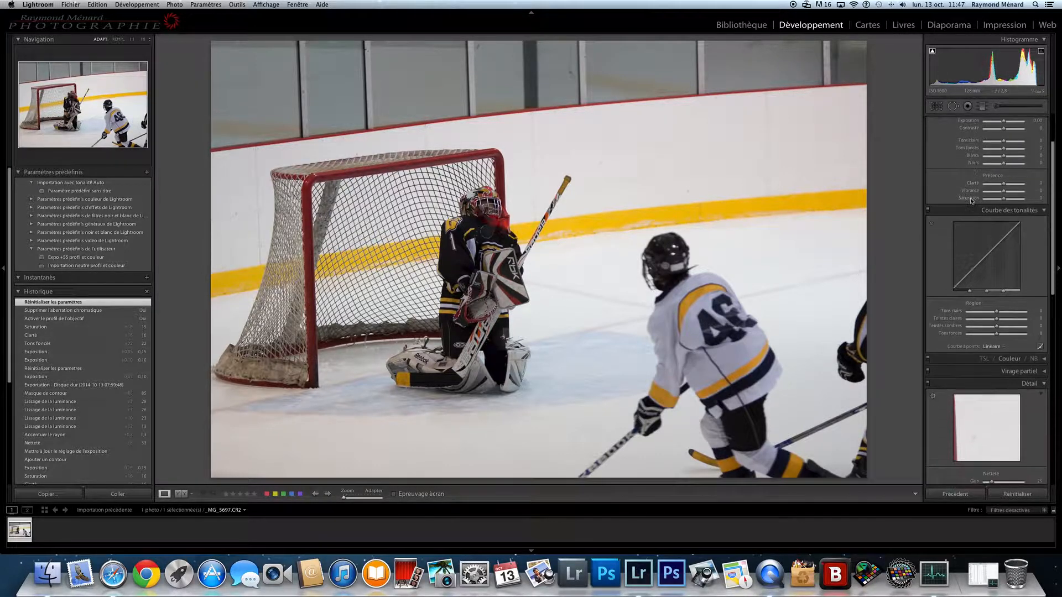
scroll(981, 226, down, 3)
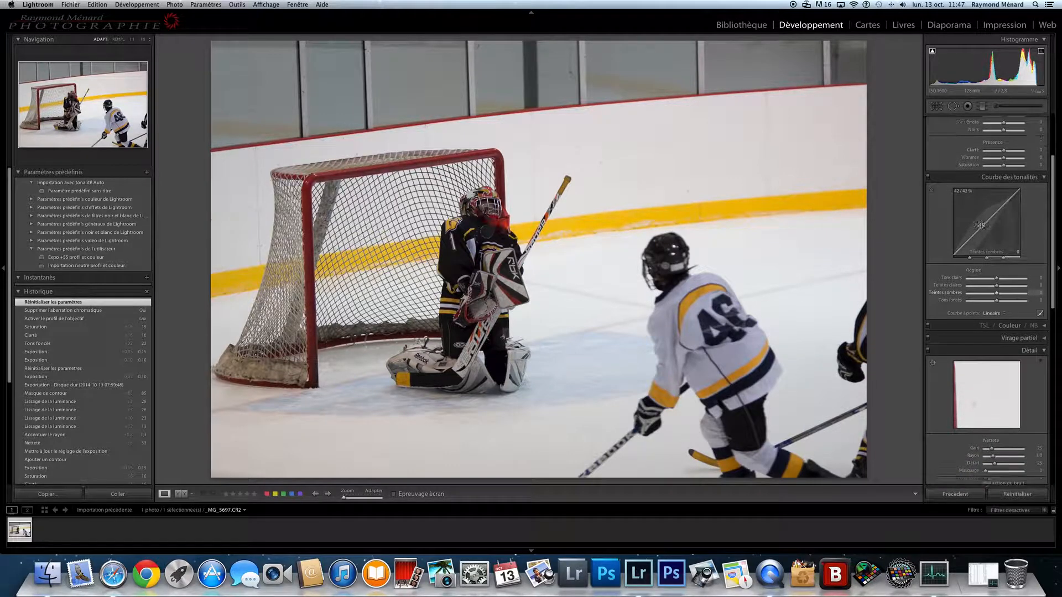
scroll(981, 226, down, 5)
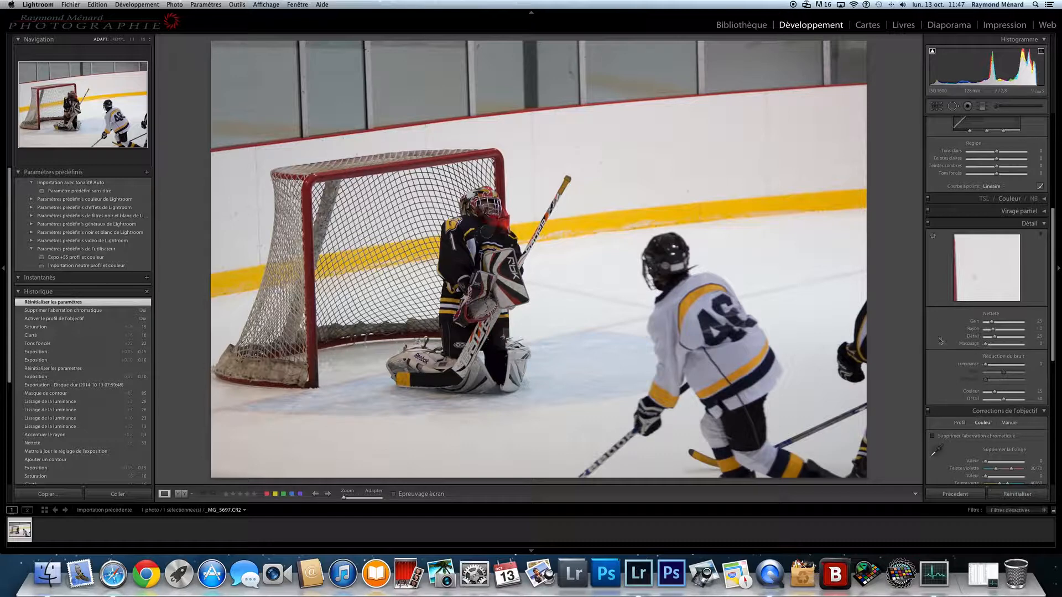
scroll(950, 282, down, 5)
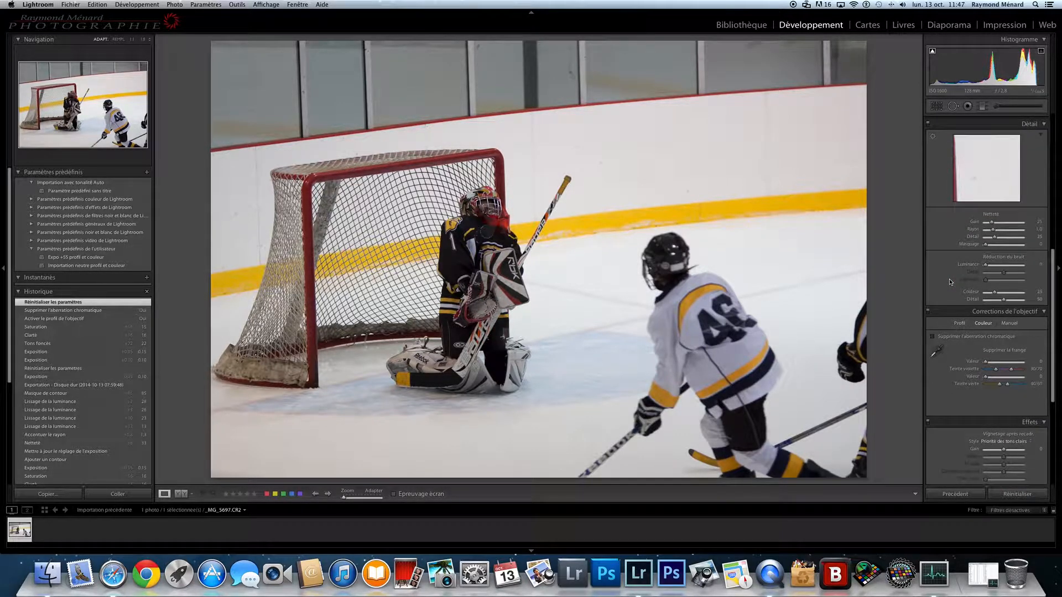
scroll(949, 279, up, 15)
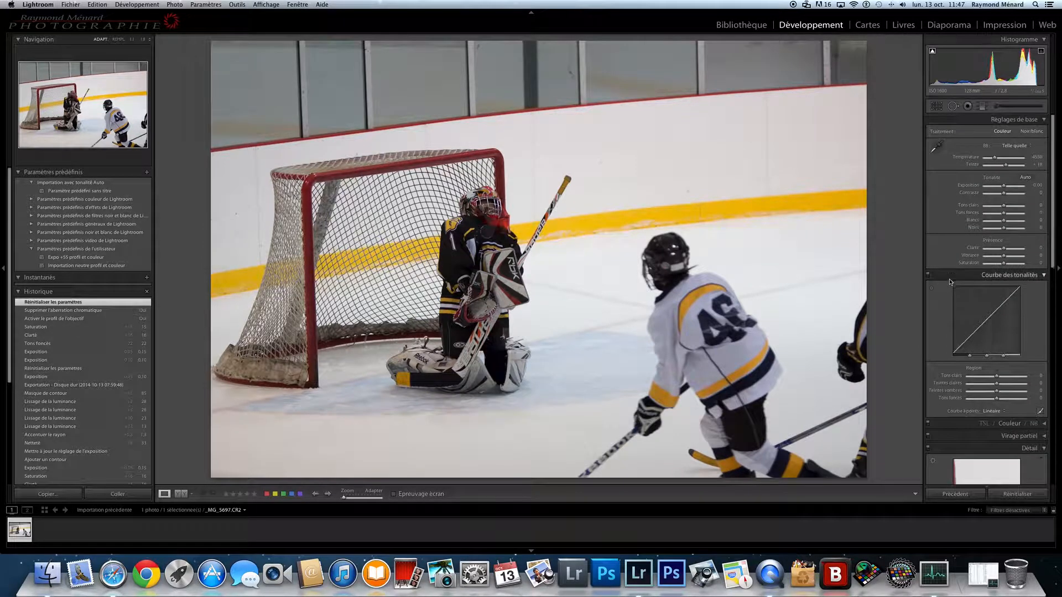
Step: Enable the lens profile corrections for the hockey photo, comparing the image with and without them
scroll(941, 131, down, 1)
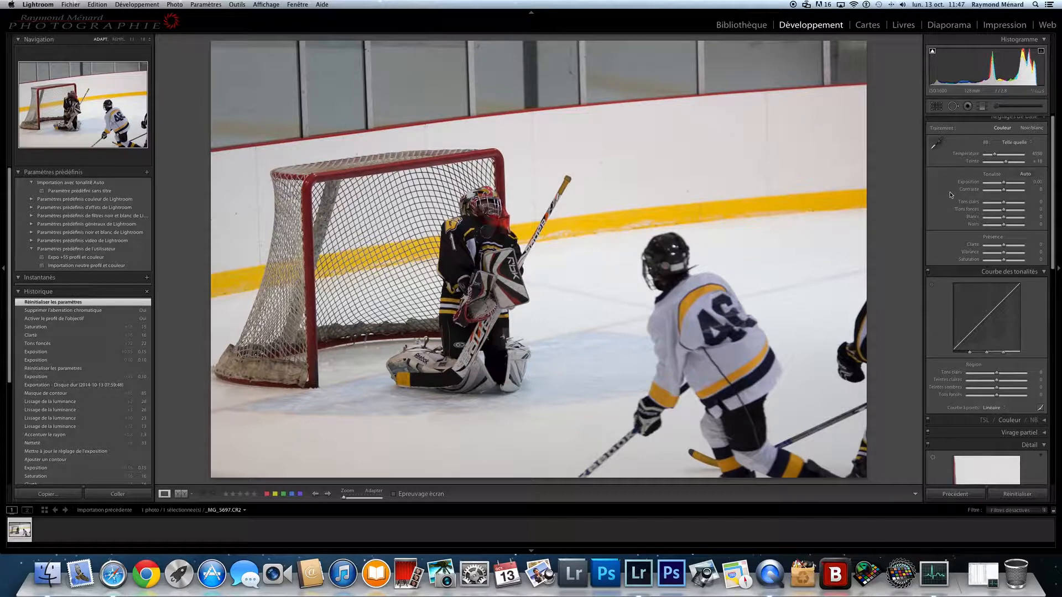
scroll(951, 194, down, 6)
scroll(950, 194, down, 4)
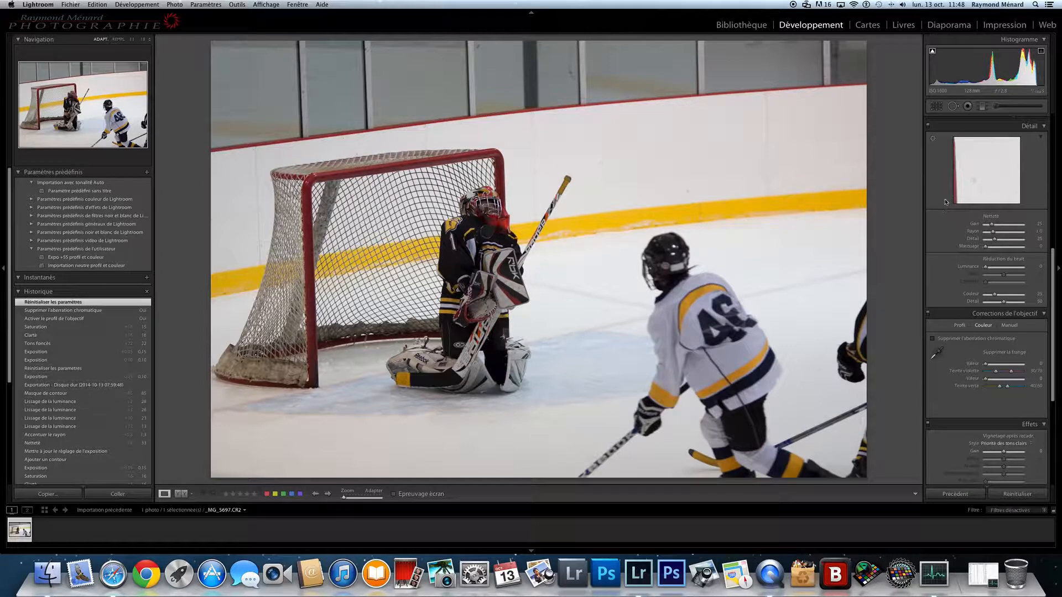
scroll(946, 202, down, 4)
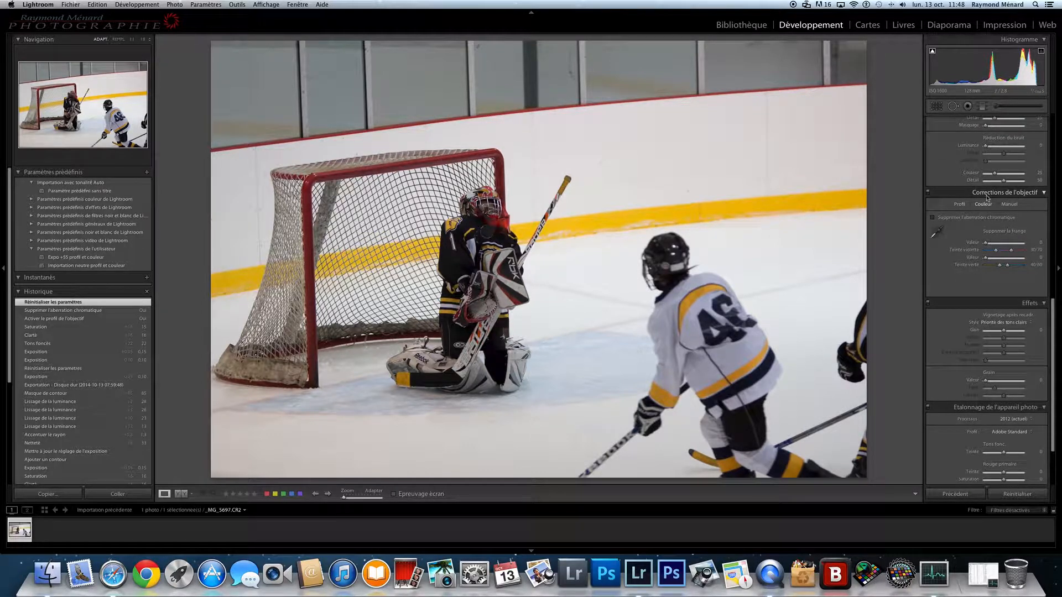
click(960, 204)
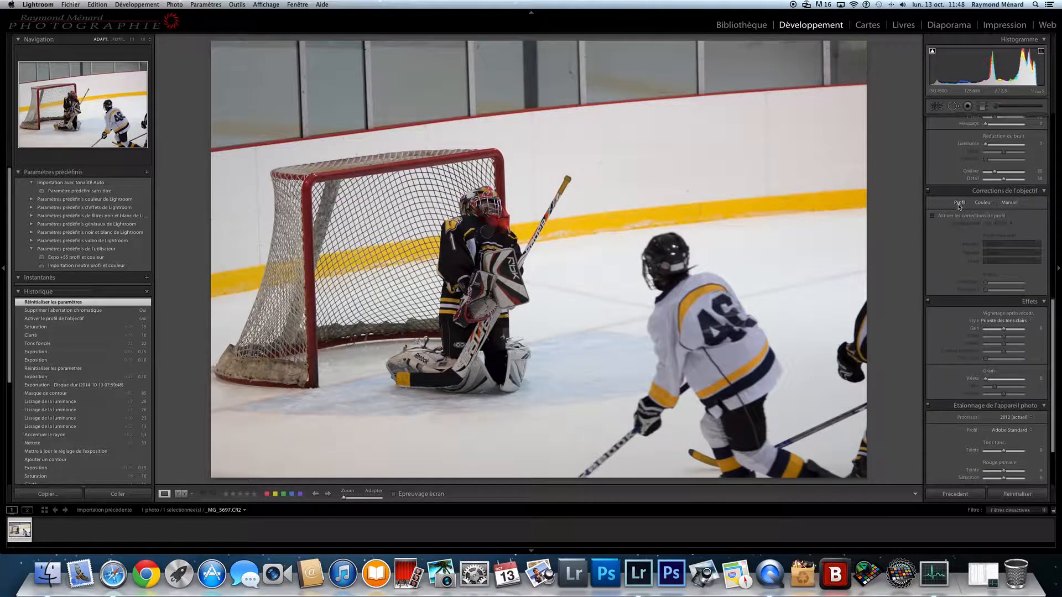
click(932, 216)
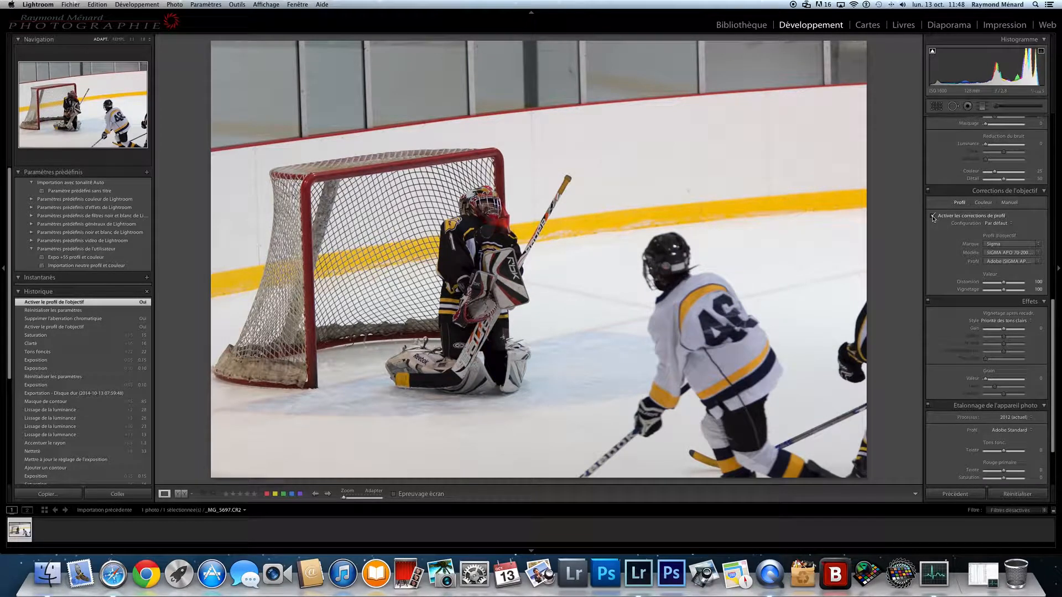
click(932, 217)
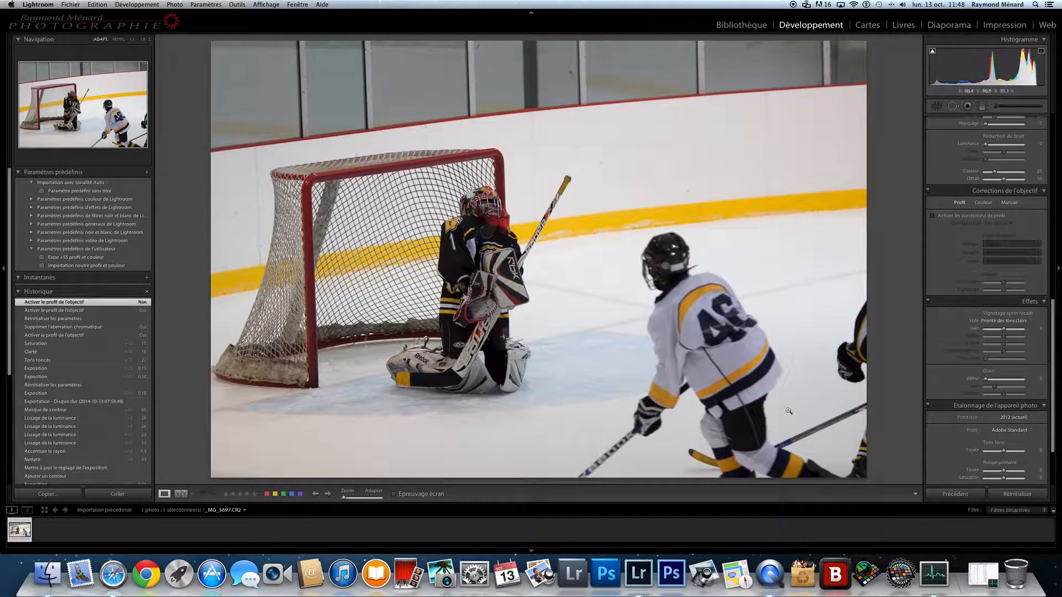
click(933, 217)
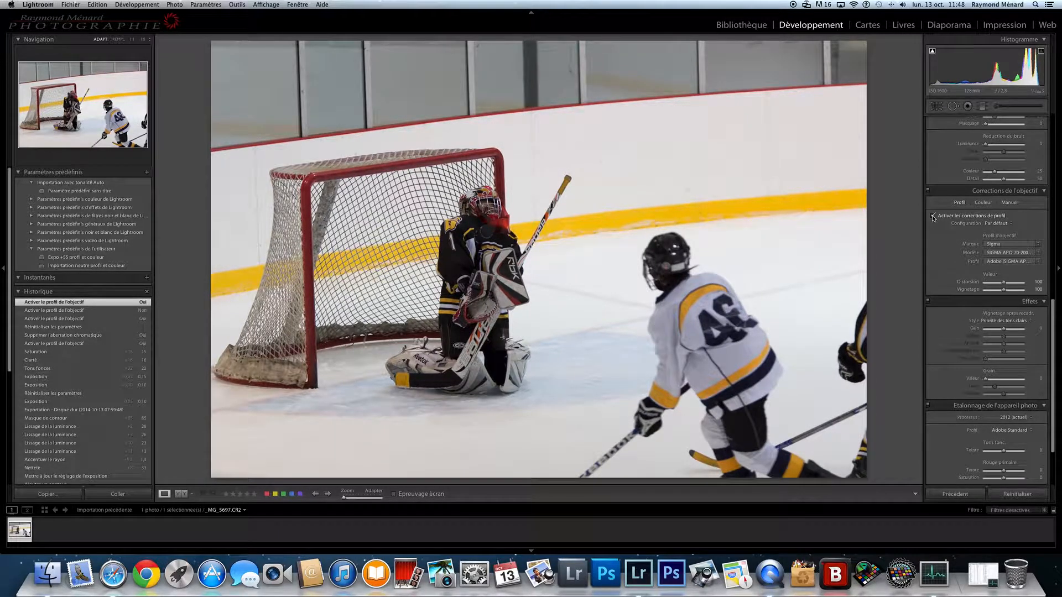
Step: Turn on chromatic aberration removal in the colour section of the lens corrections
click(983, 203)
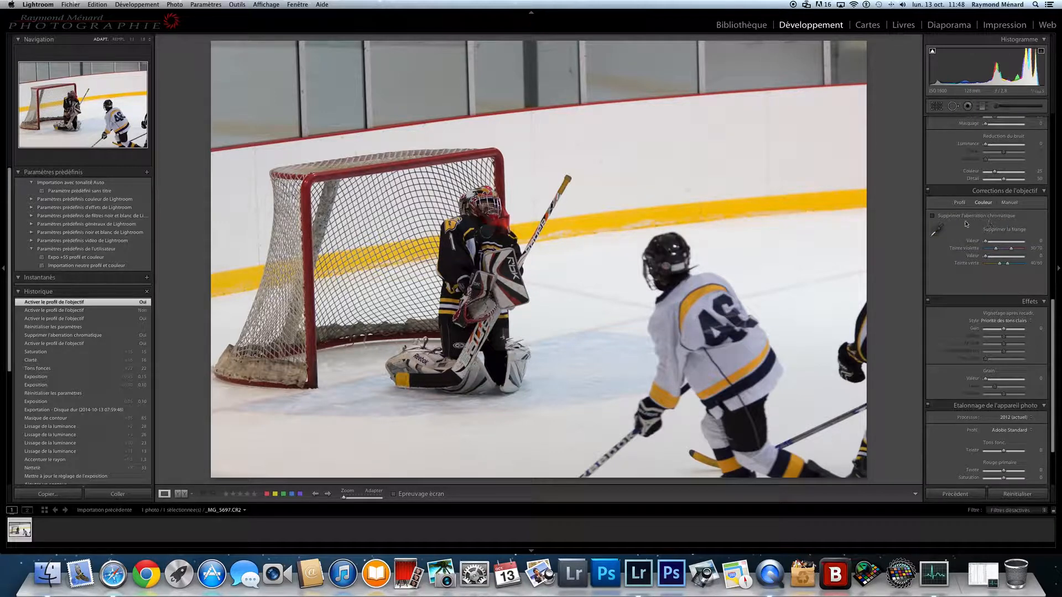
click(933, 216)
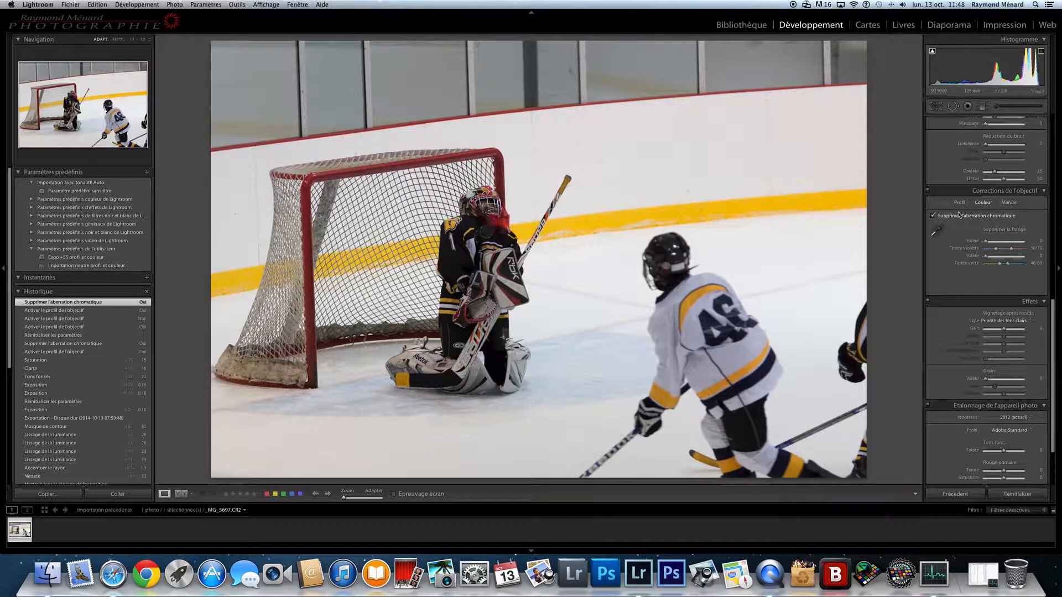
scroll(962, 215, up, 5)
scroll(958, 212, up, 10)
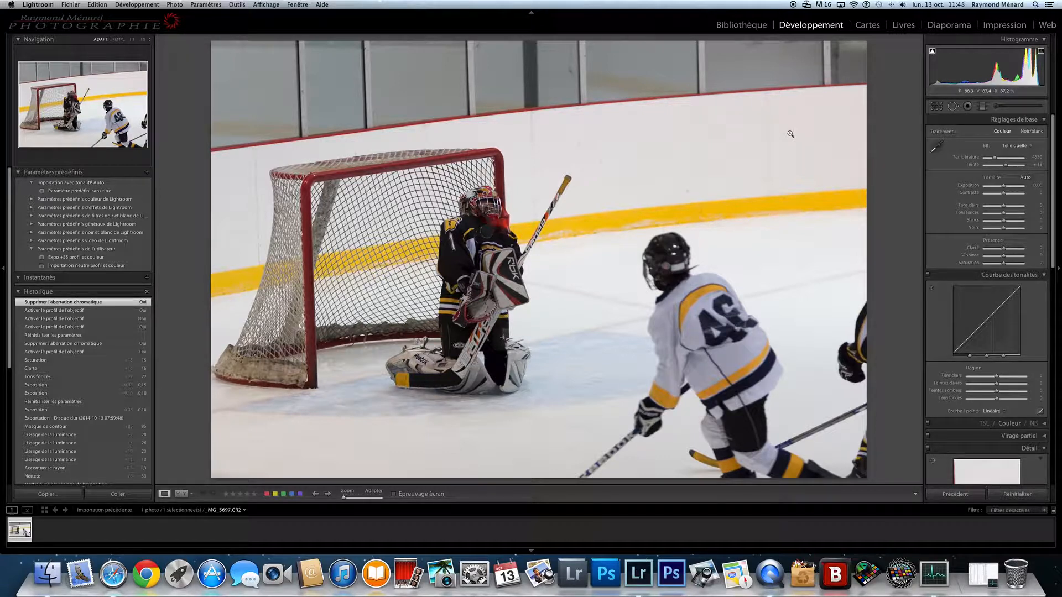
Step: Straighten the photo to an angle of about 1.53 and tighten the crop, shifting the image right to cut out the partly visible player
click(936, 107)
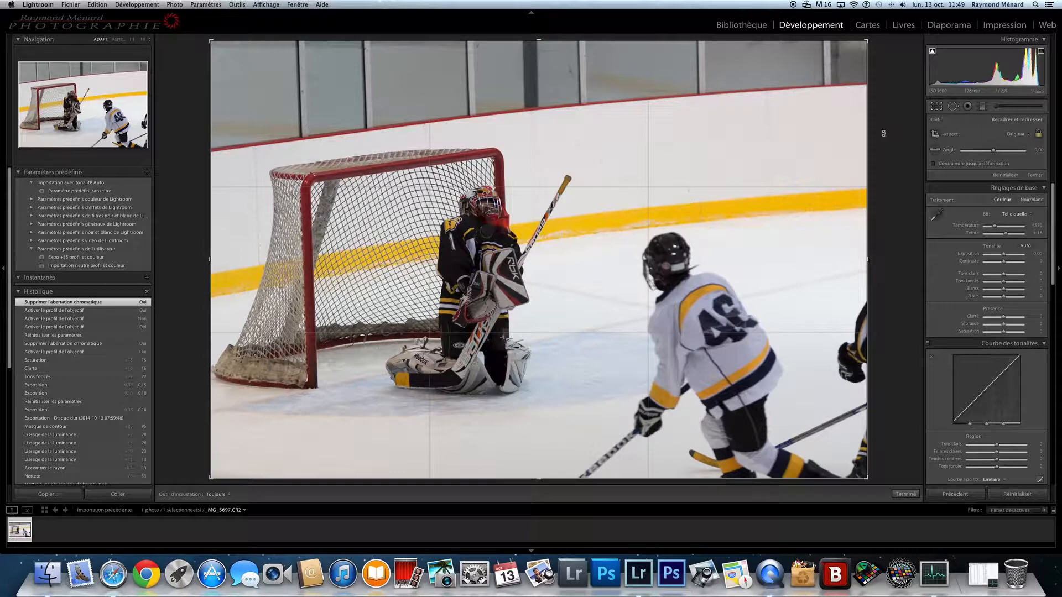
drag(883, 133, 885, 149)
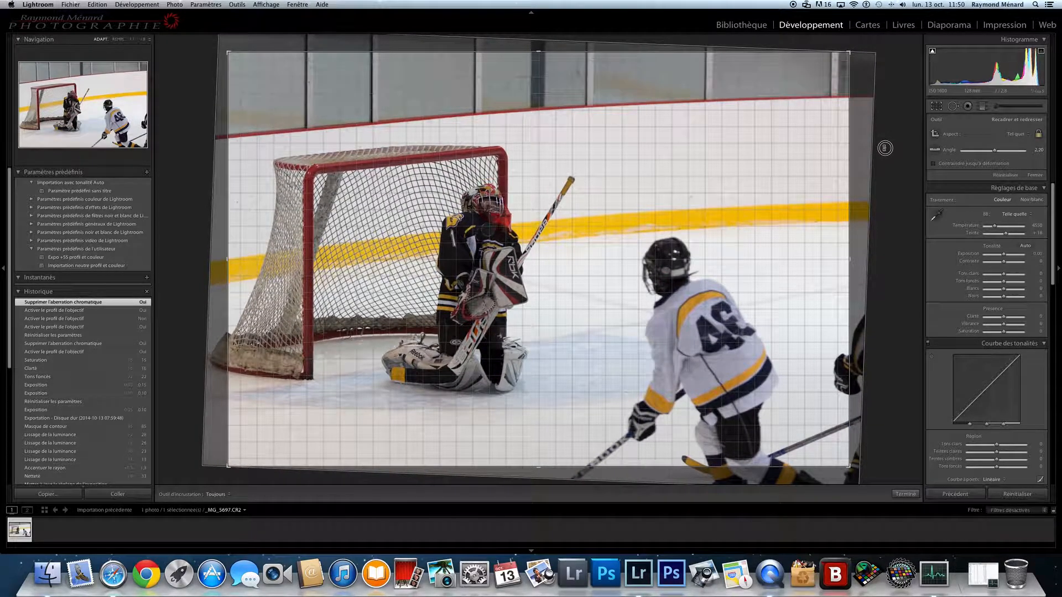
drag(884, 148, 885, 142)
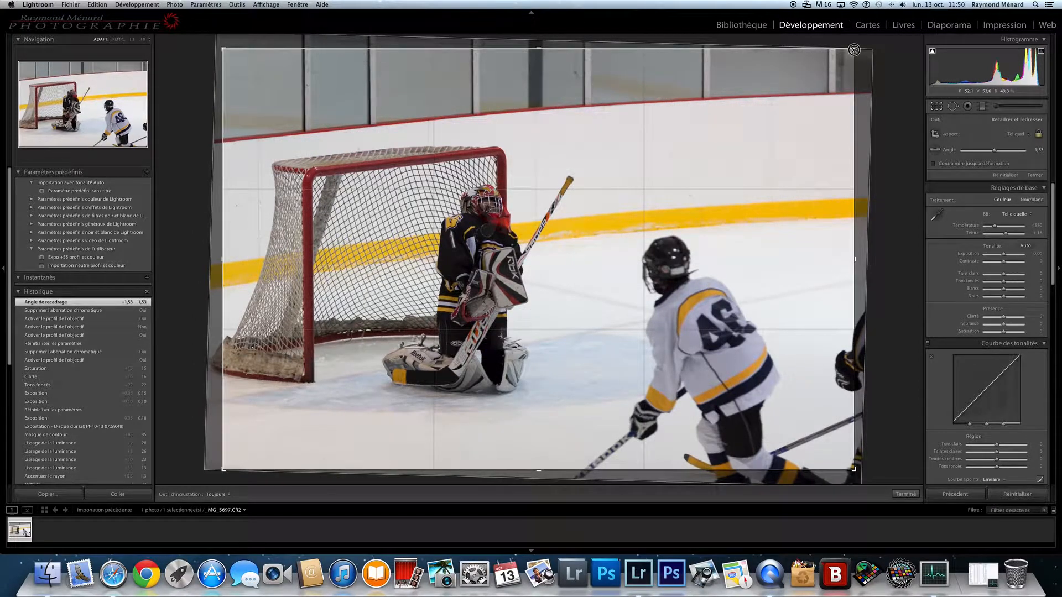
drag(851, 56, 850, 57)
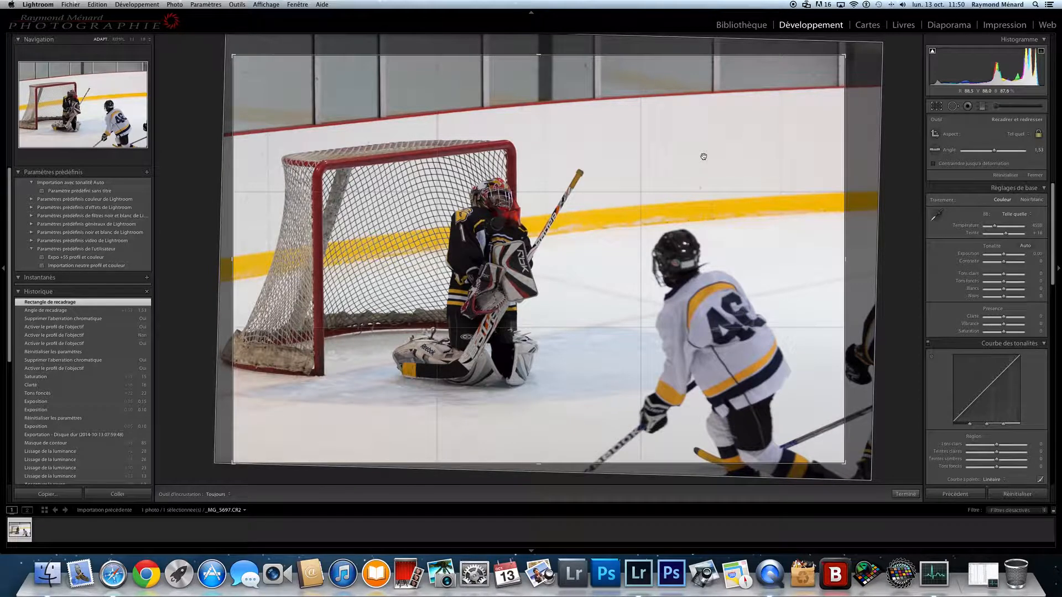
drag(703, 157, 722, 157)
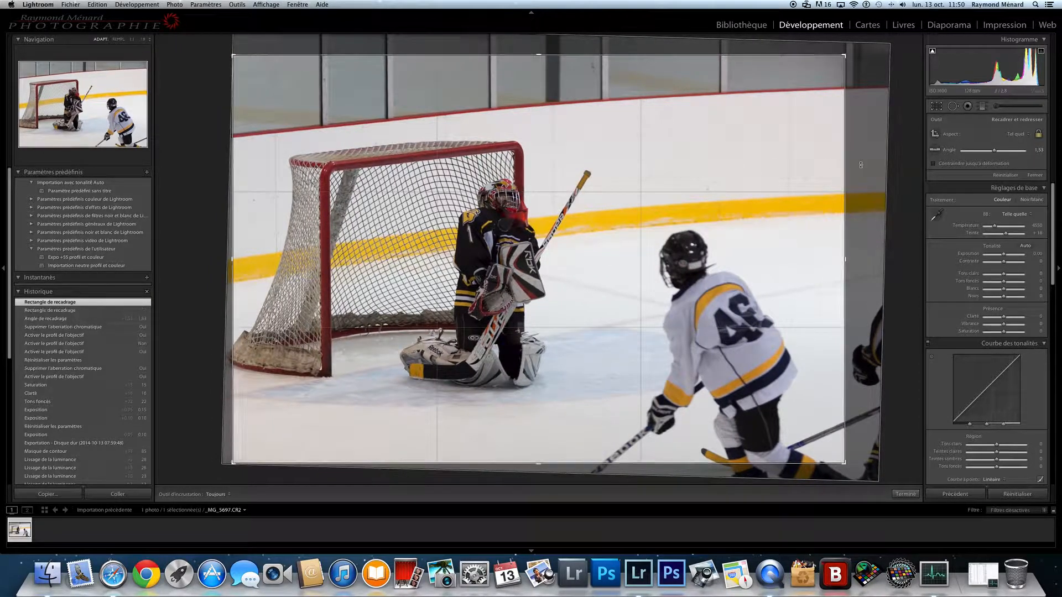
Step: Fine-tune the crop angle to about 1.67 and apply the crop
drag(873, 164, 874, 164)
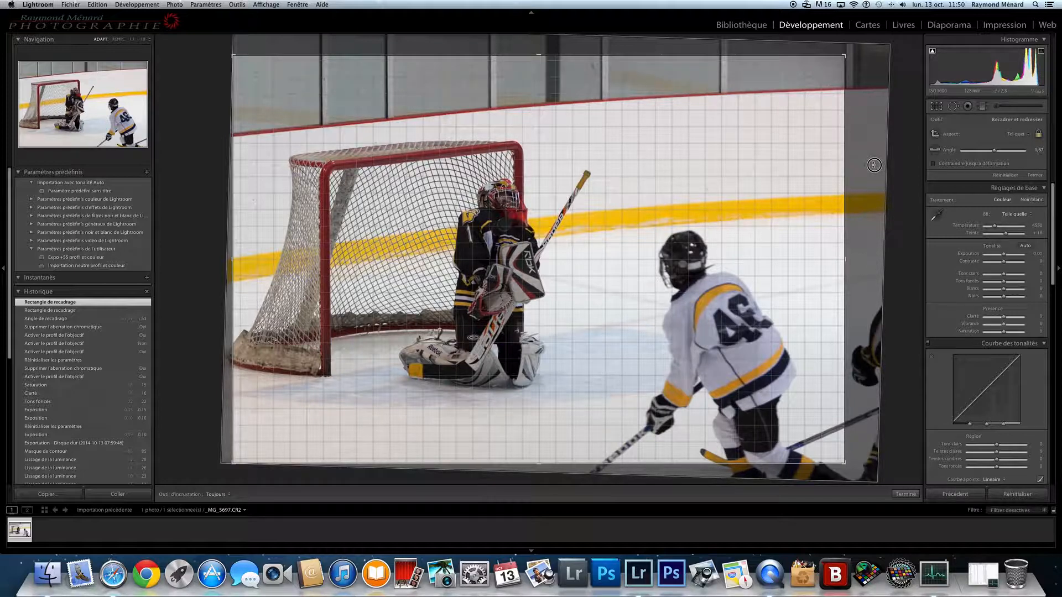
drag(874, 164, 873, 165)
click(863, 166)
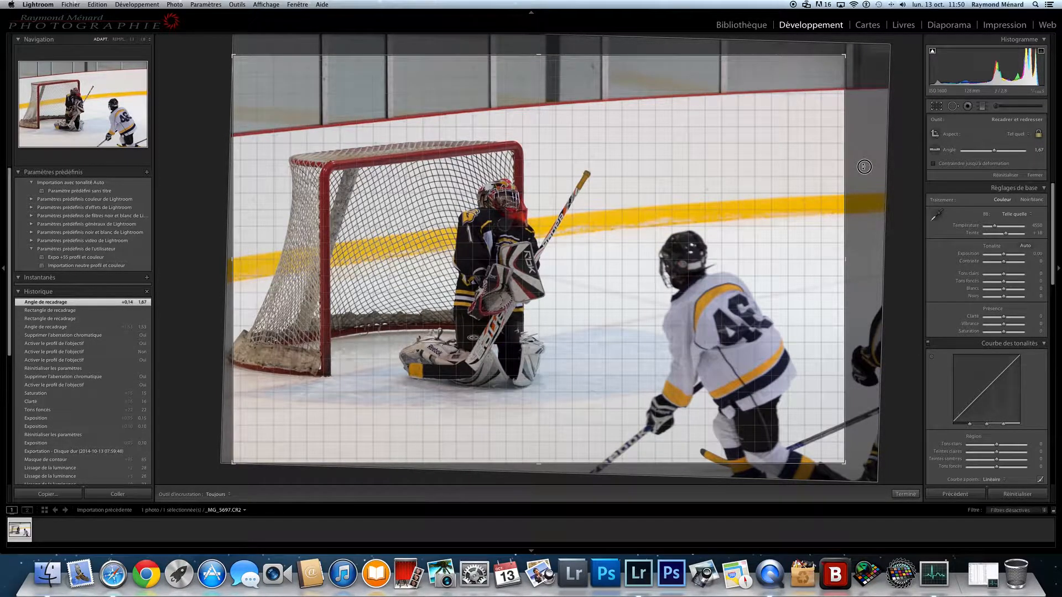
drag(875, 153, 873, 153)
drag(874, 152, 874, 153)
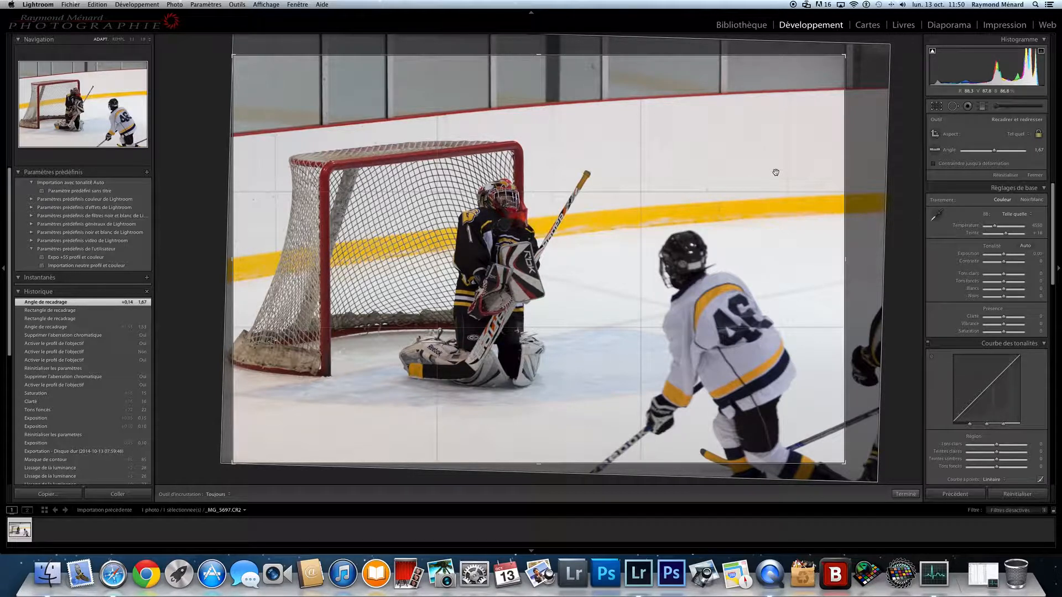
key(Return)
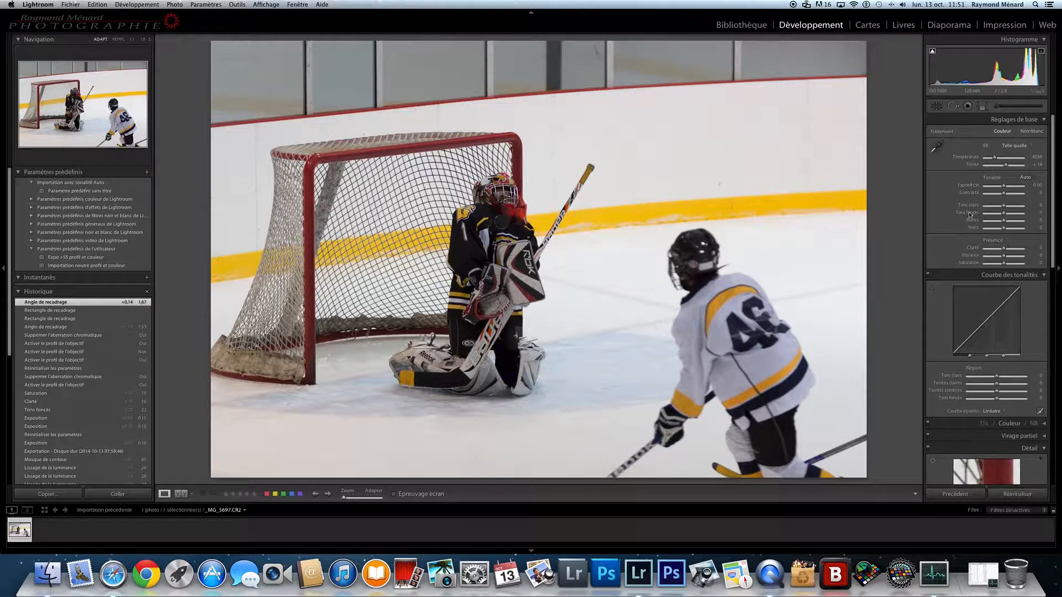
Step: Set the photo's Exposition to +0.15
click(1004, 188)
drag(1004, 186, 1006, 186)
click(1005, 186)
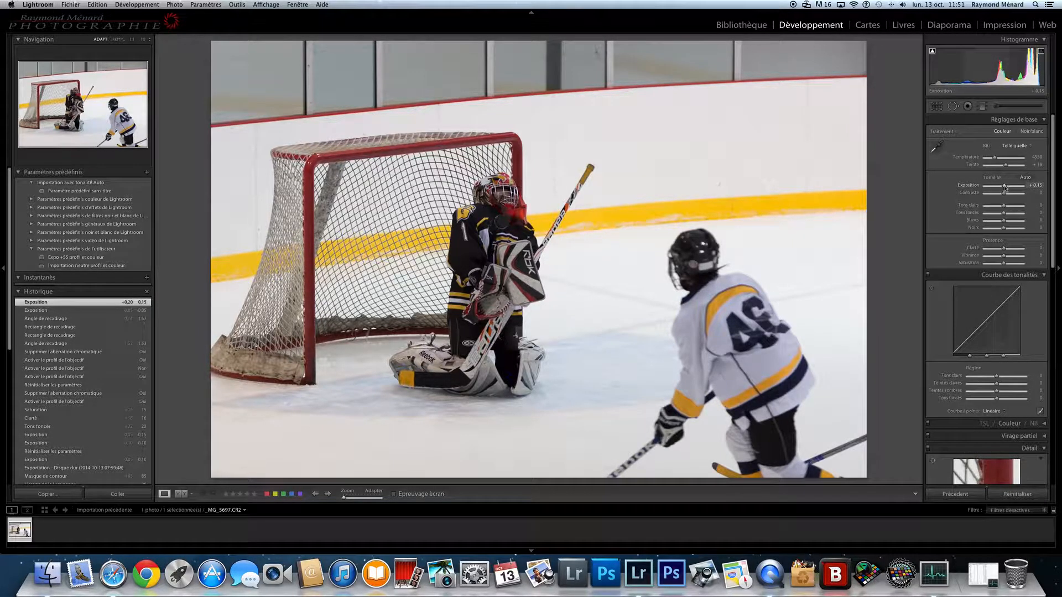
drag(1005, 188, 1004, 187)
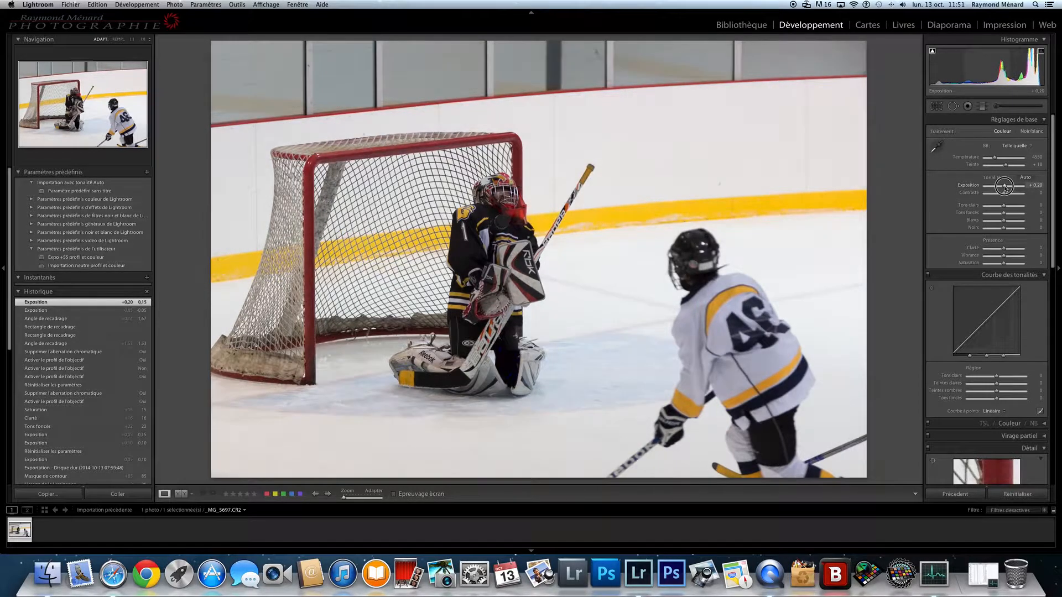
click(1040, 188)
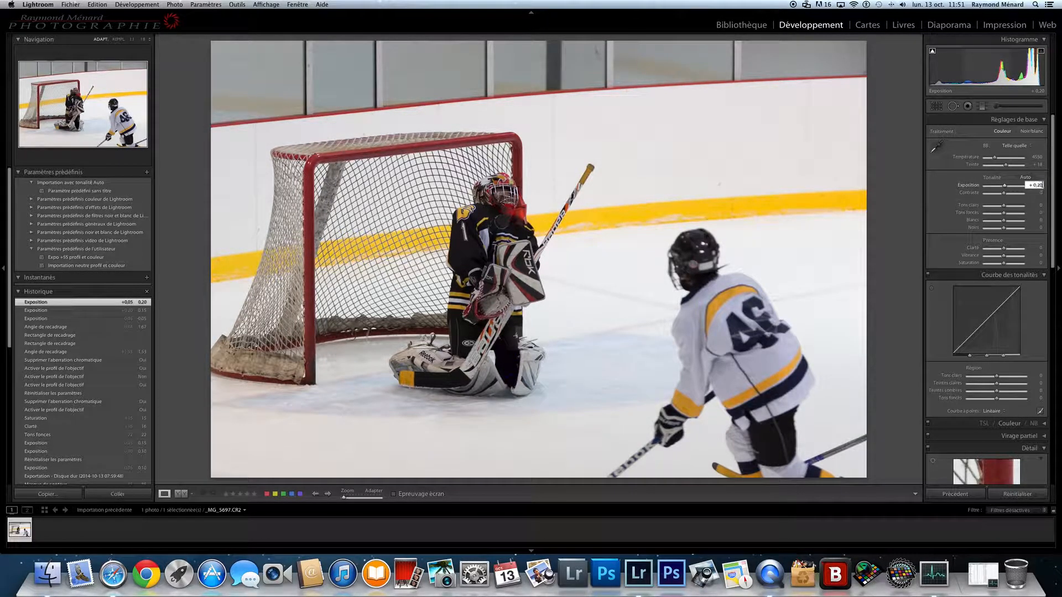
key(BackSpace)
key(BackSpace)
text(15)
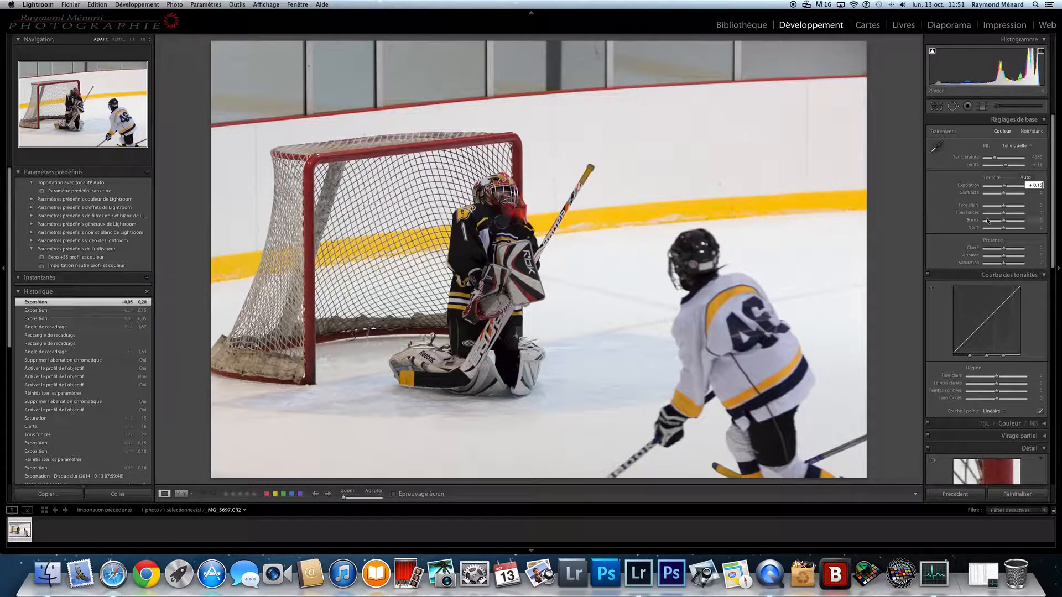
Step: Set the photo's Tons foncés (shadows) to +22 in the basic adjustments
click(1003, 216)
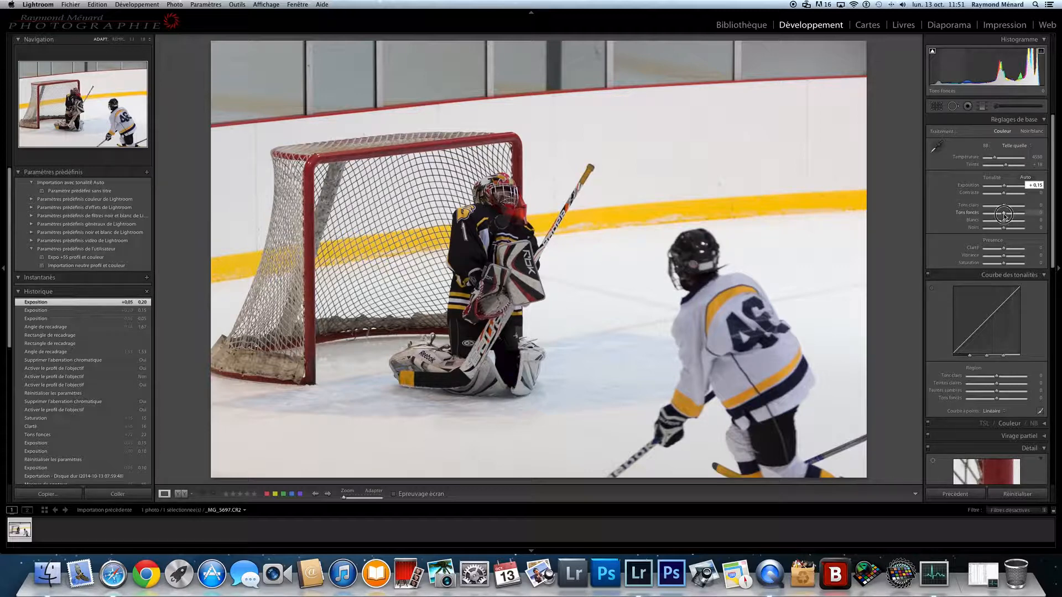
drag(1004, 216, 1008, 216)
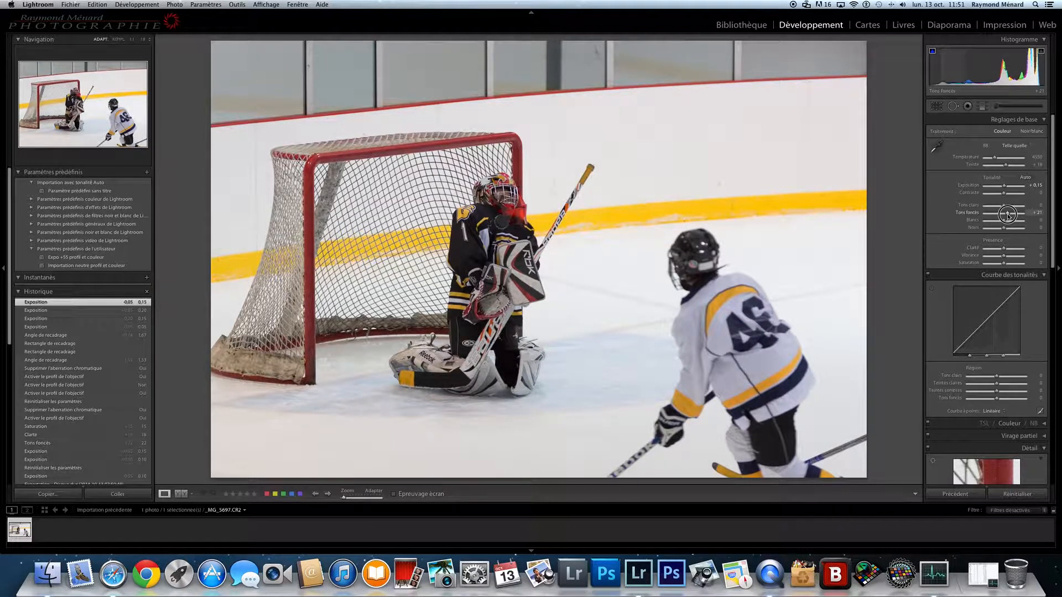
drag(1007, 216, 1007, 216)
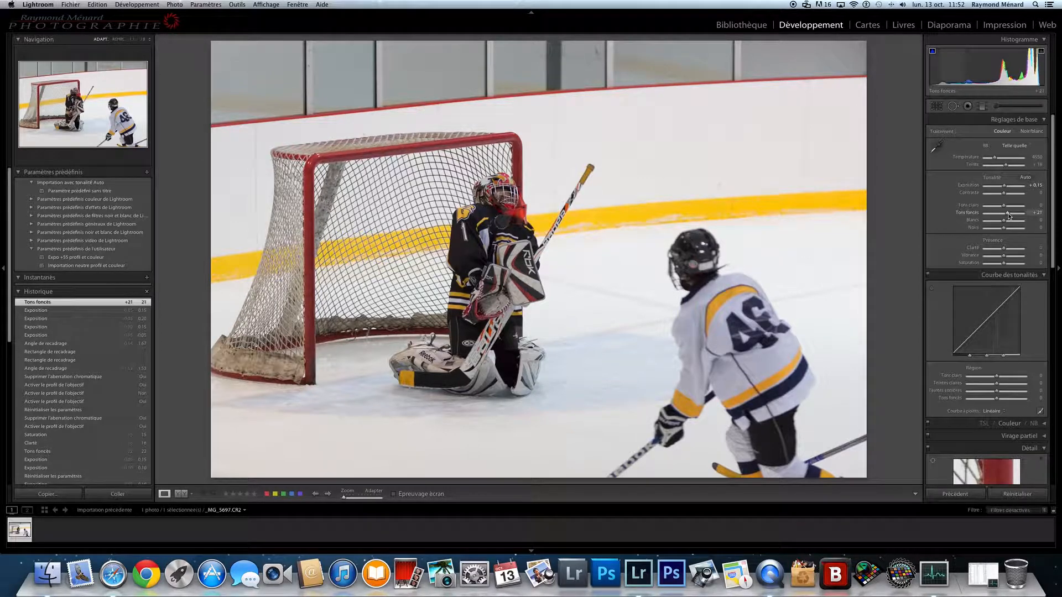
click(1039, 212)
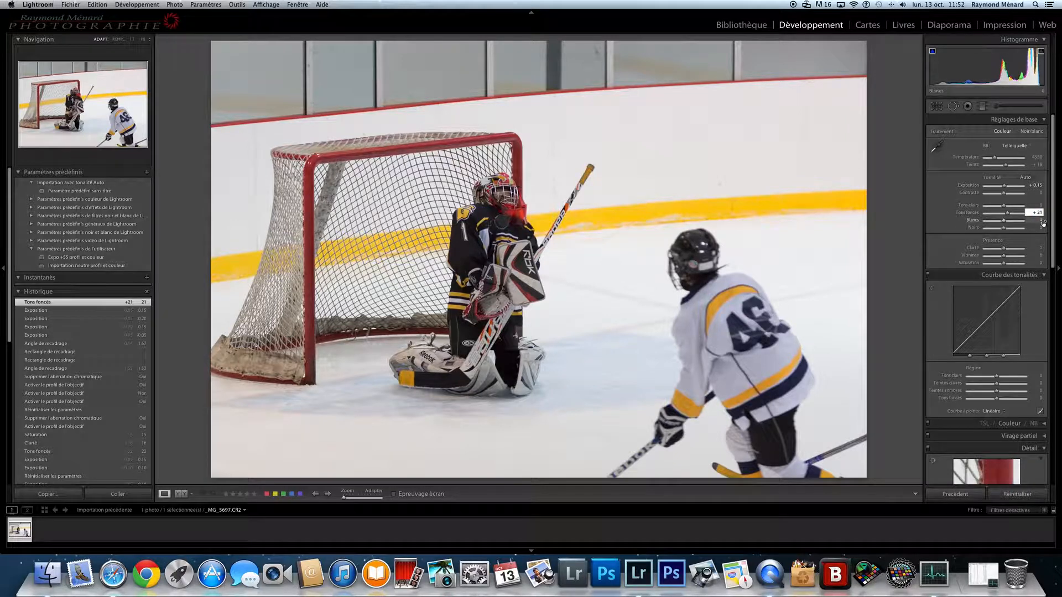
key(BackSpace)
text(4)
text(2)
key(Return)
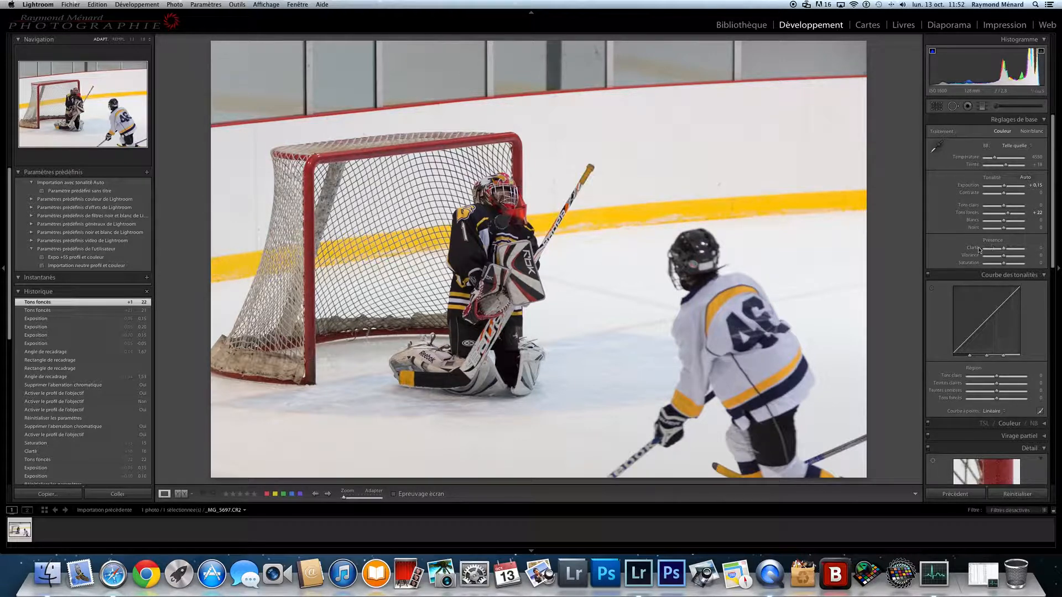
Step: Set the photo's Clarté to +16
drag(1003, 250, 1006, 251)
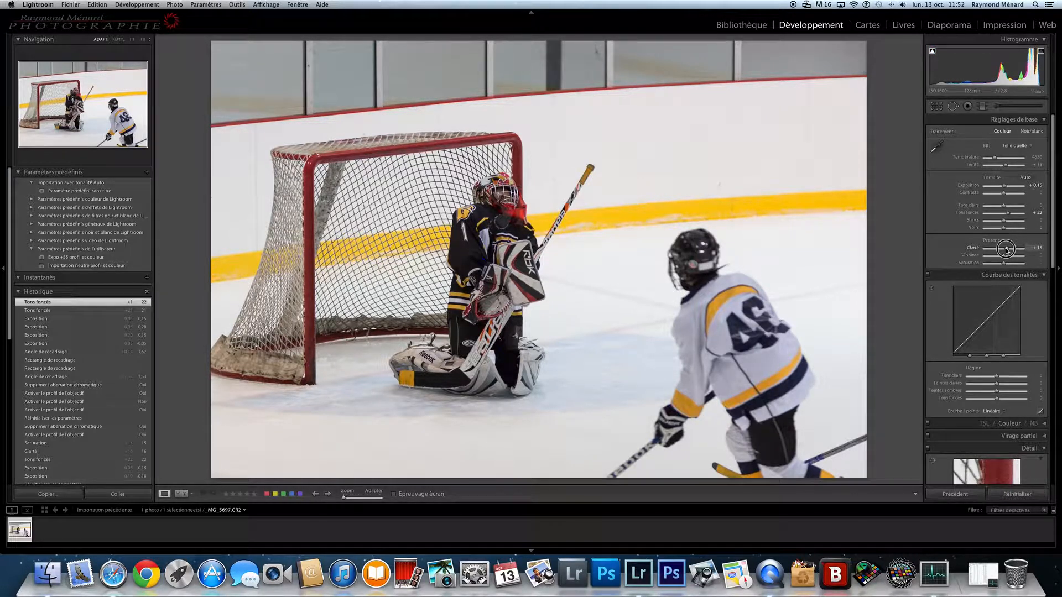
mouse_move(1006, 250)
mouse_down()
mouse_move(996, 250)
mouse_move(1005, 250)
mouse_up()
drag(1005, 250, 1006, 250)
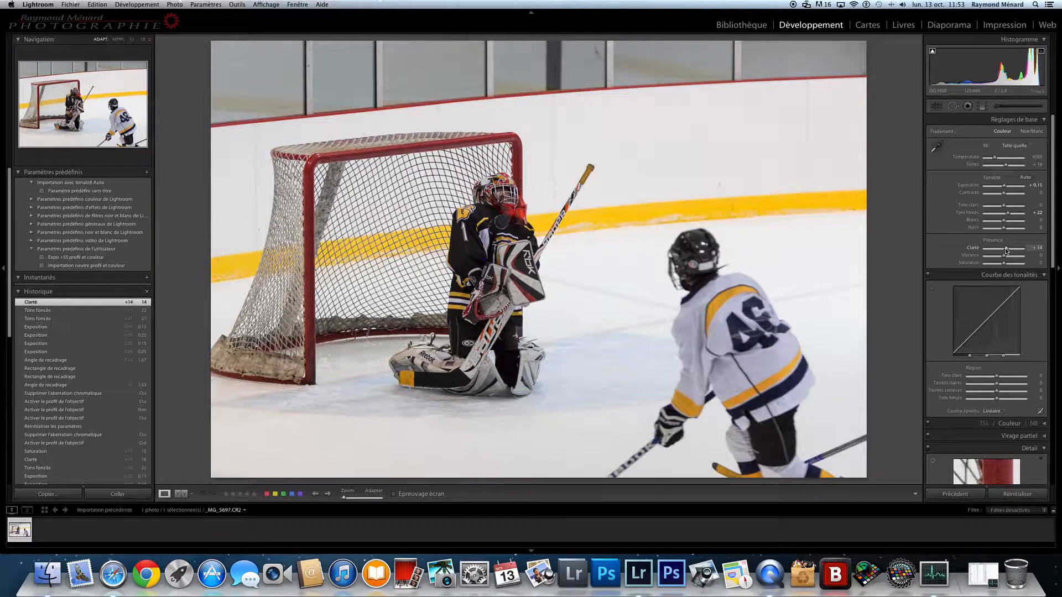
click(1043, 248)
click(1041, 248)
key(BackSpace)
text(6)
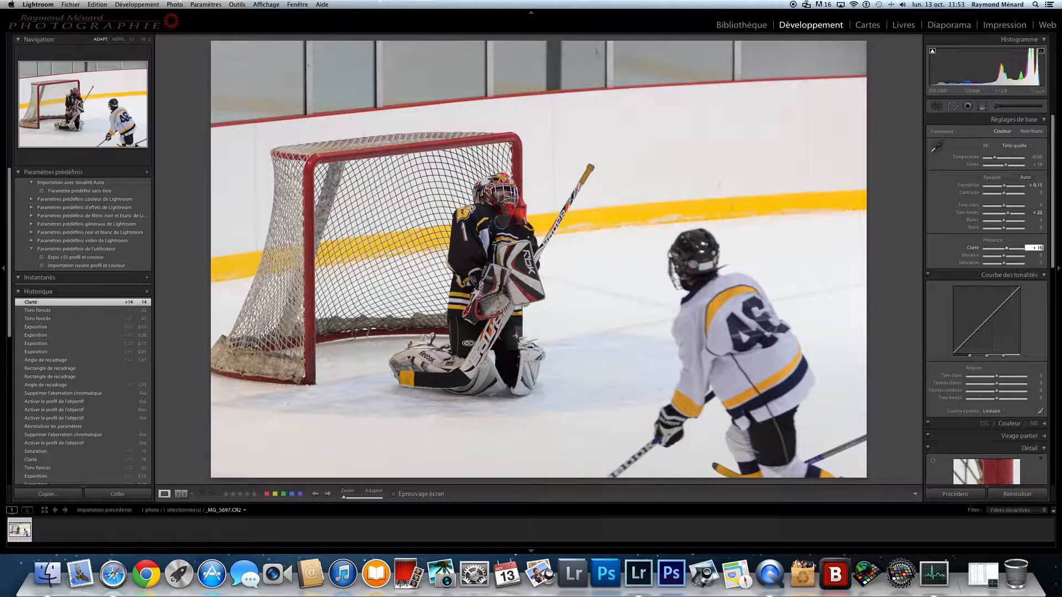
key(Return)
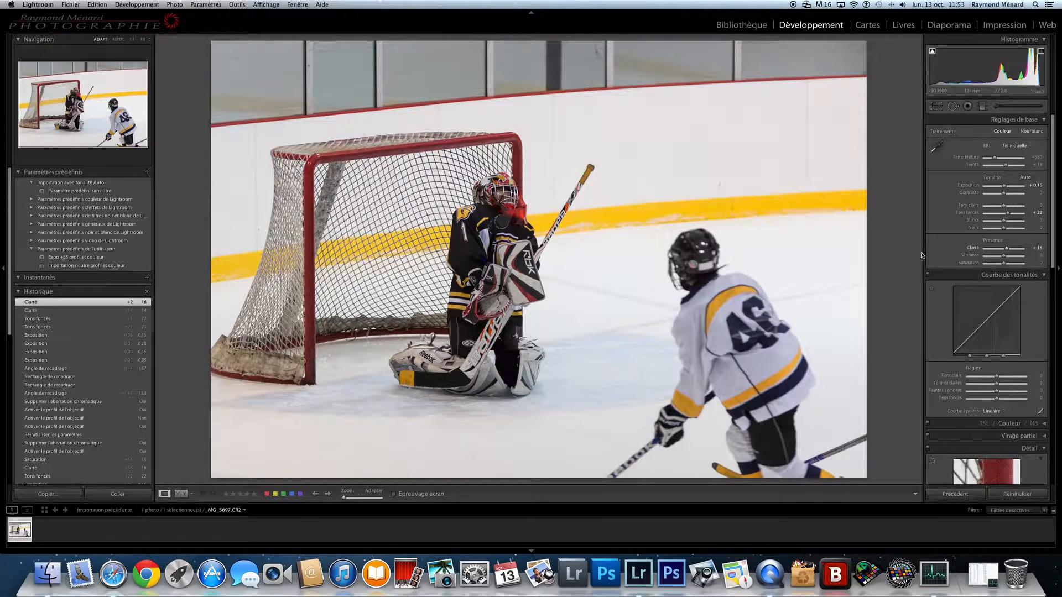
Step: Set the photo's Saturation to +16
click(1004, 263)
drag(1003, 264, 1007, 265)
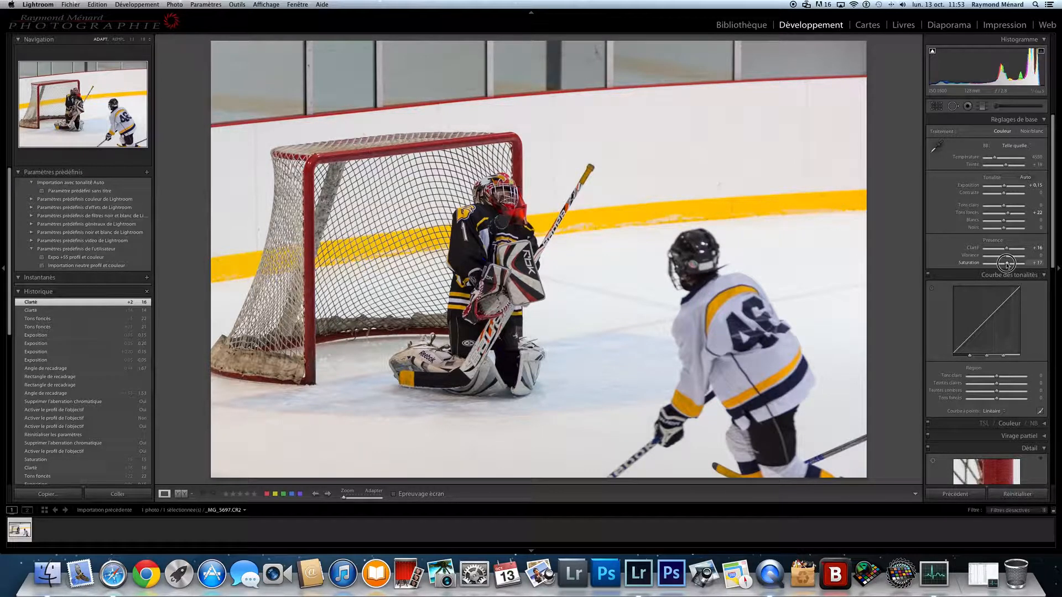
drag(1006, 265, 1006, 264)
click(1038, 263)
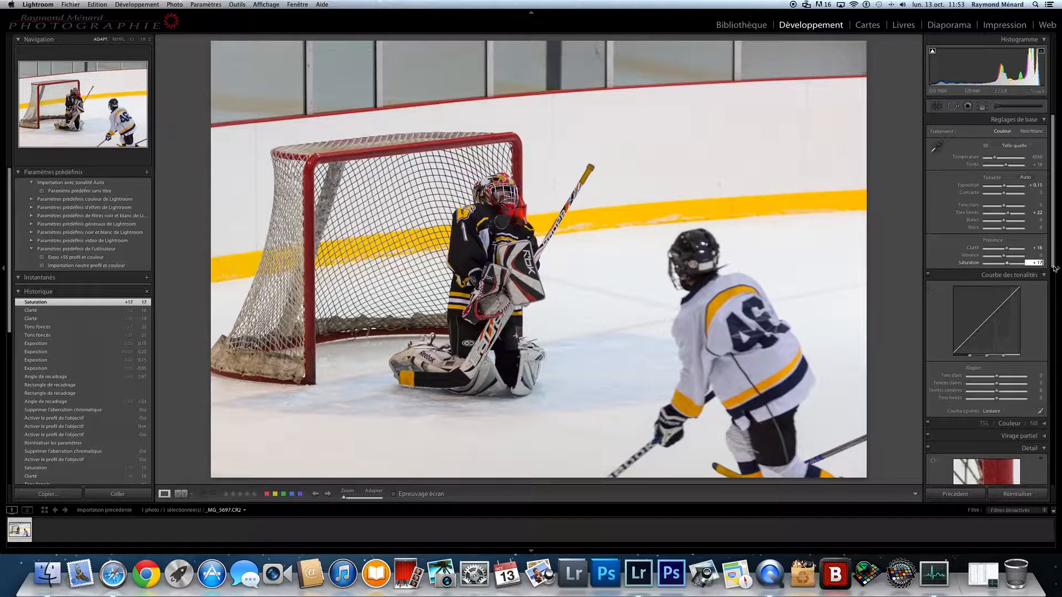
key(Down)
scroll(953, 257, down, 2)
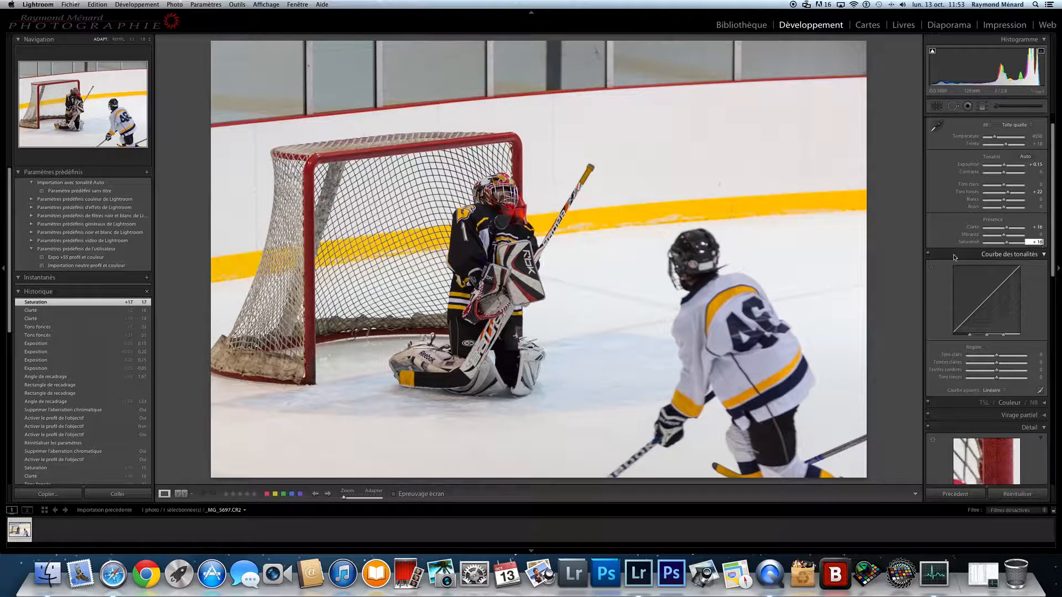
key(Return)
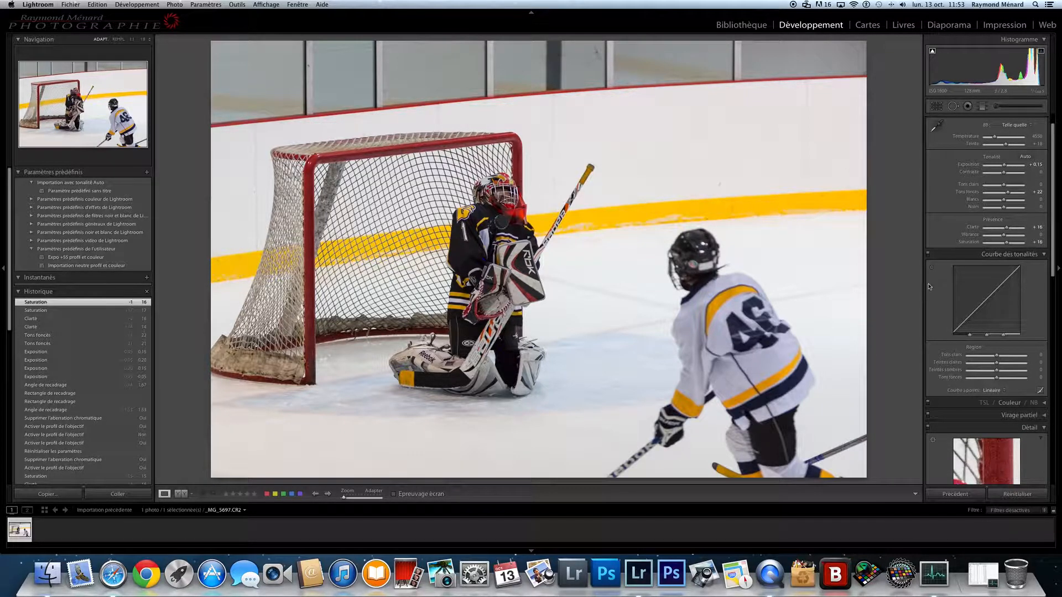
Step: Centre the detail preview on the goalie's mask and set the sharpening Gain to 33
scroll(929, 287, down, 10)
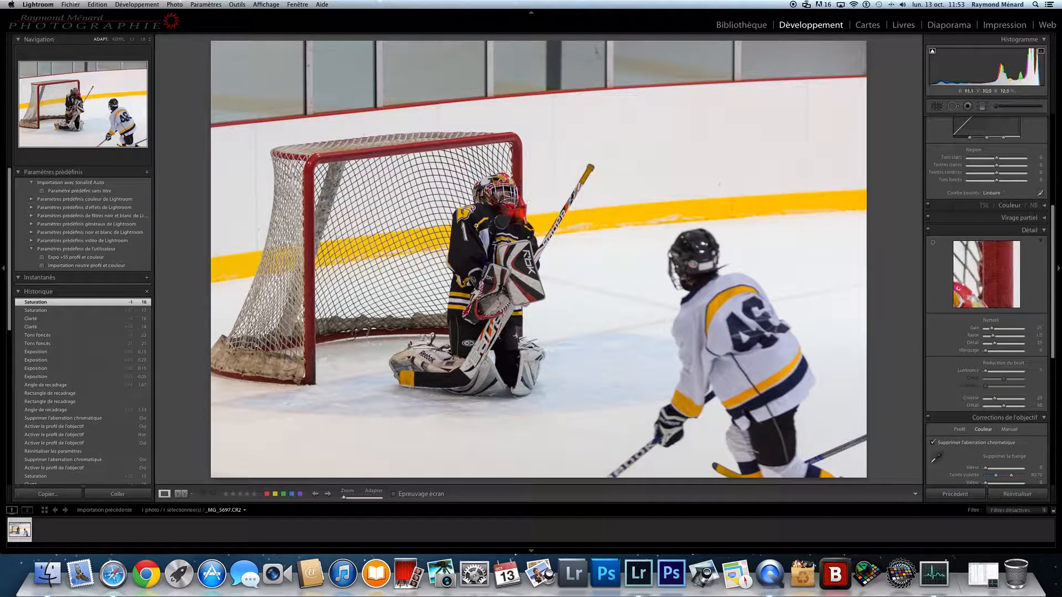
click(933, 244)
click(513, 202)
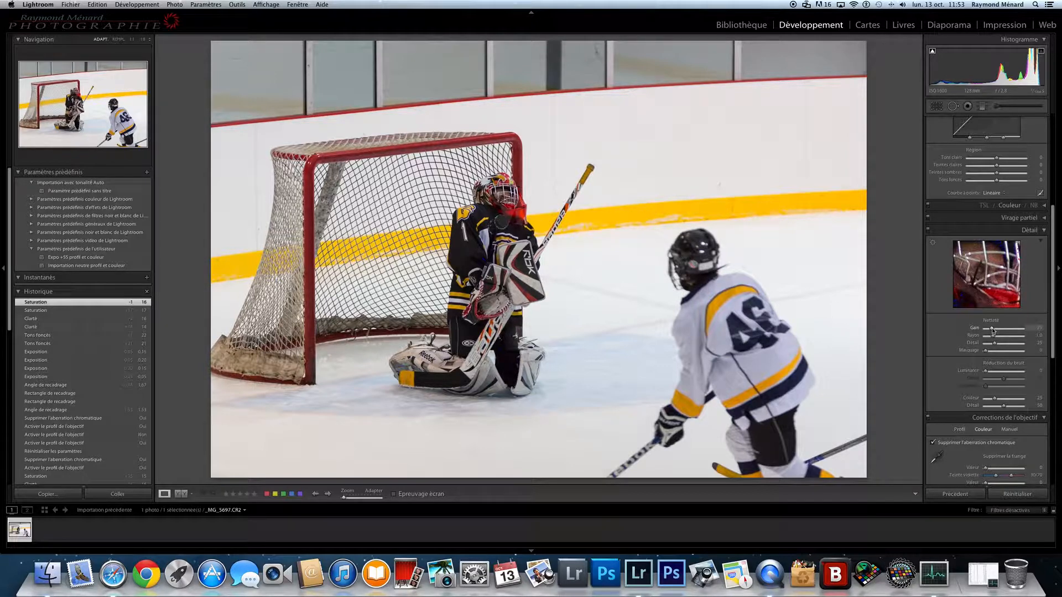
drag(992, 330, 1012, 330)
drag(1012, 330, 993, 330)
drag(994, 330, 993, 331)
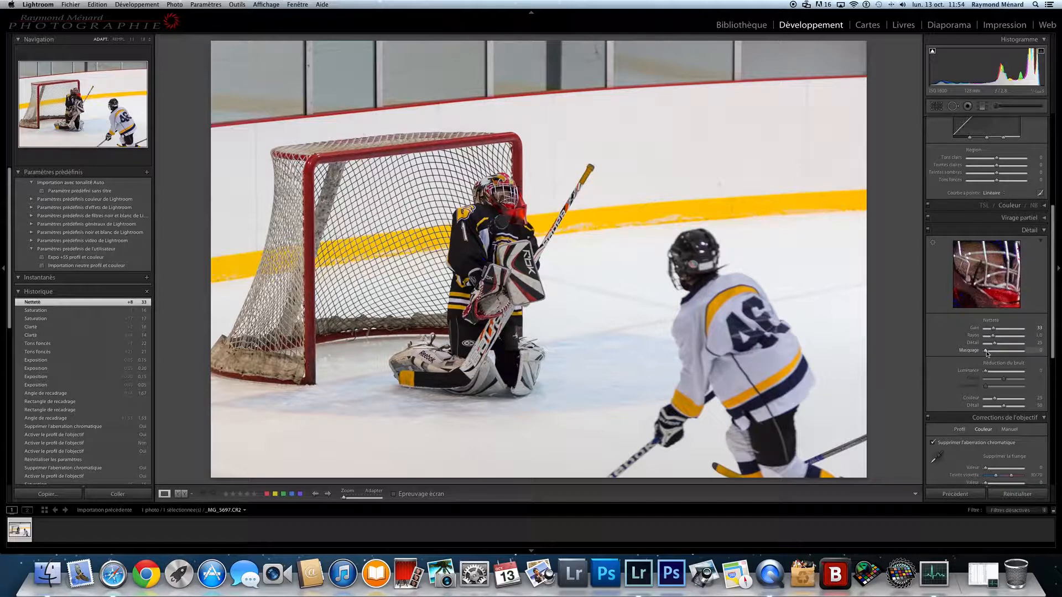
Step: Set the sharpening Masquage to 85 while previewing the edge mask, so only the main contours are sharpened
key(alt)
alt+click(986, 352)
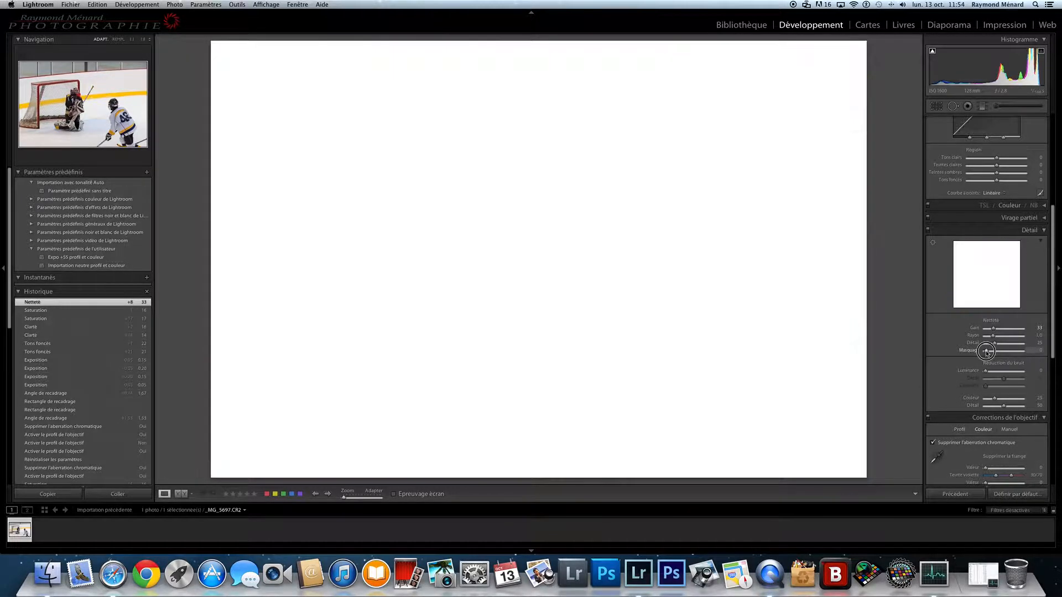
drag(986, 351, 1005, 352)
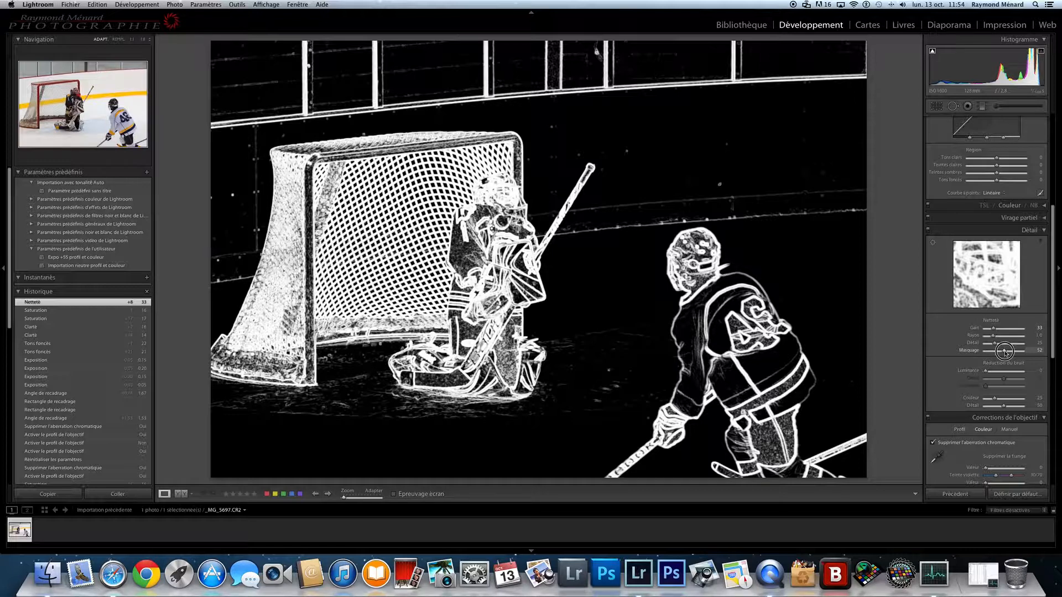
drag(1005, 352, 1016, 352)
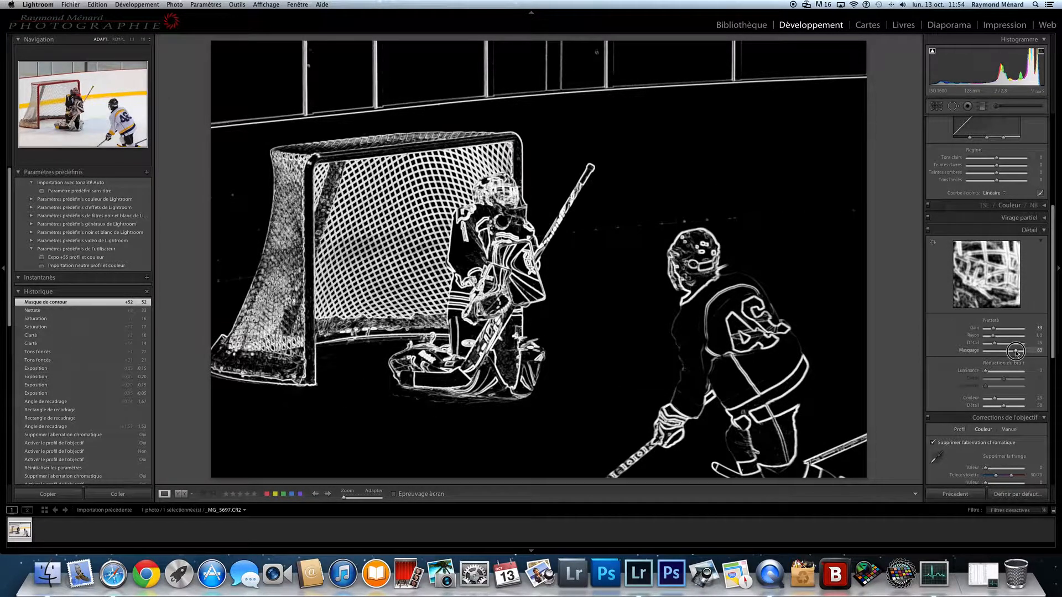
drag(1016, 352, 1017, 352)
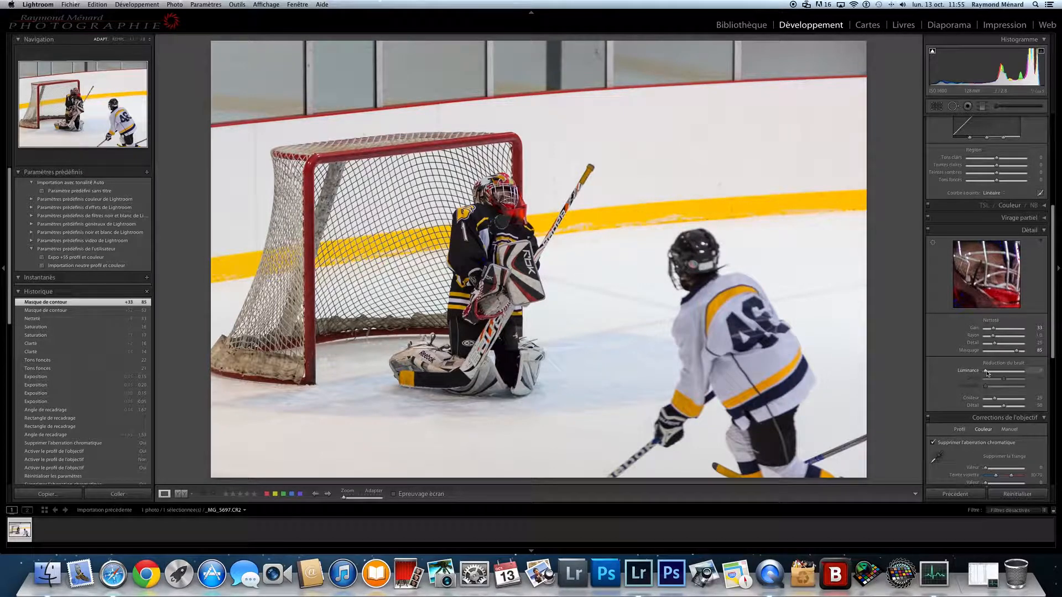
Step: Compare light and maximum luminance noise reduction on the photo, and set Luminance to 28
key(alt)
drag(985, 373, 996, 373)
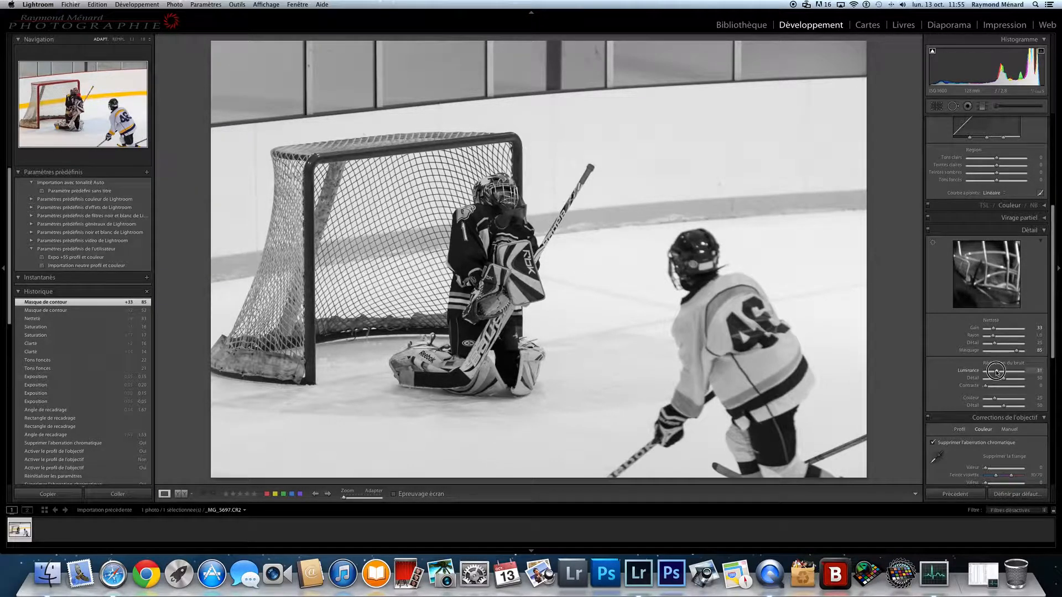
key(alt)
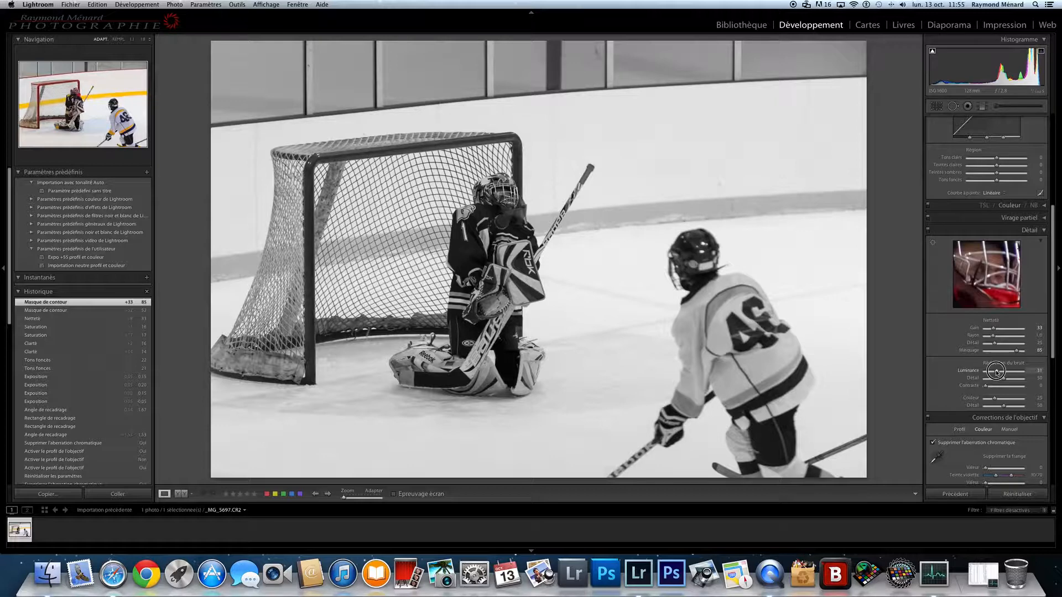
drag(995, 372, 996, 373)
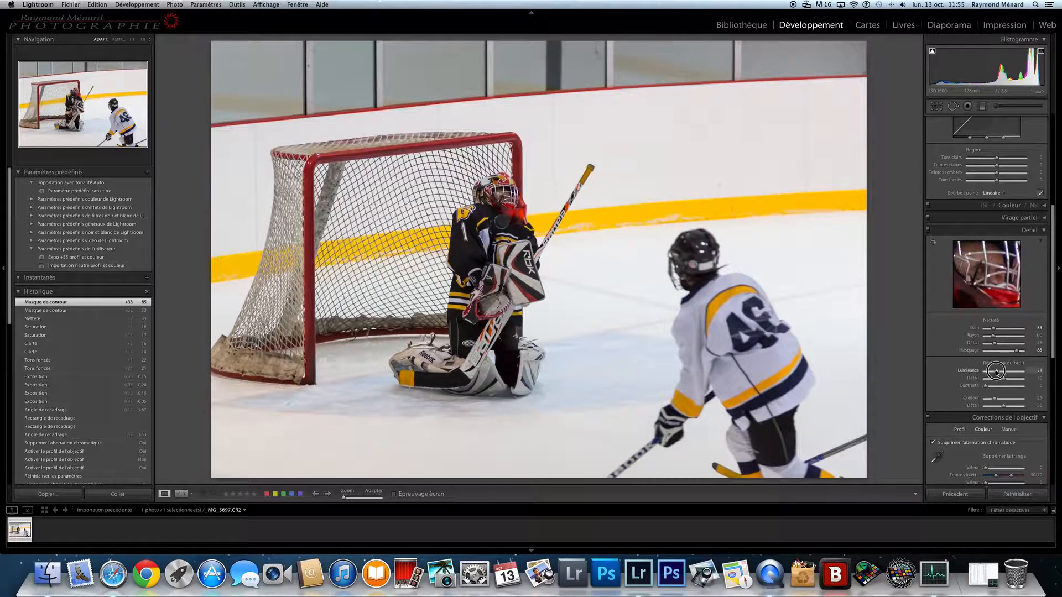
drag(995, 371, 995, 372)
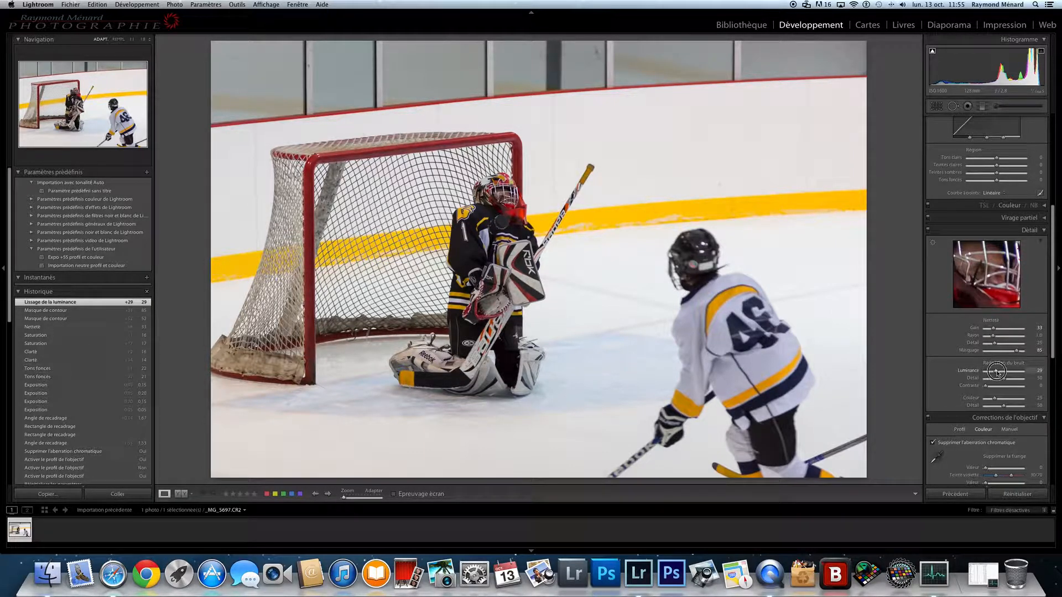
drag(995, 371, 1024, 372)
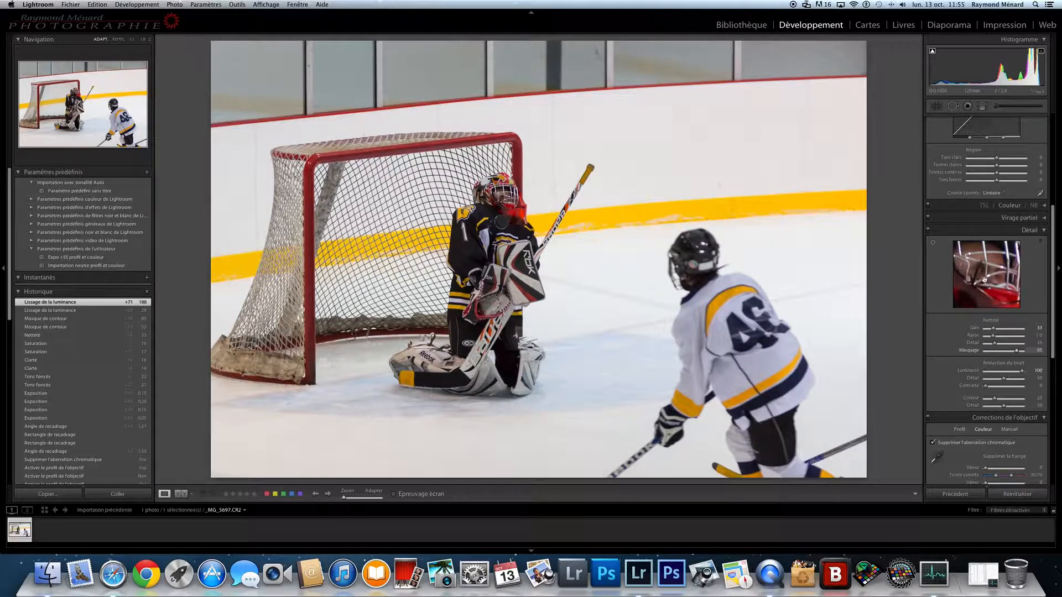
drag(1021, 374, 996, 372)
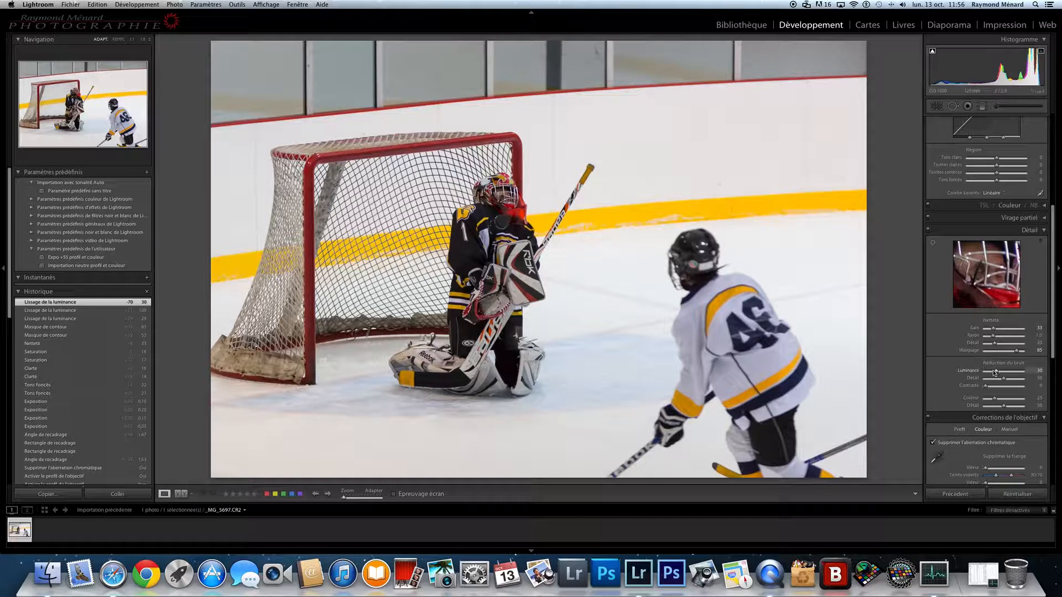
click(1040, 371)
click(1041, 371)
key(BackSpace)
text(28)
key(Return)
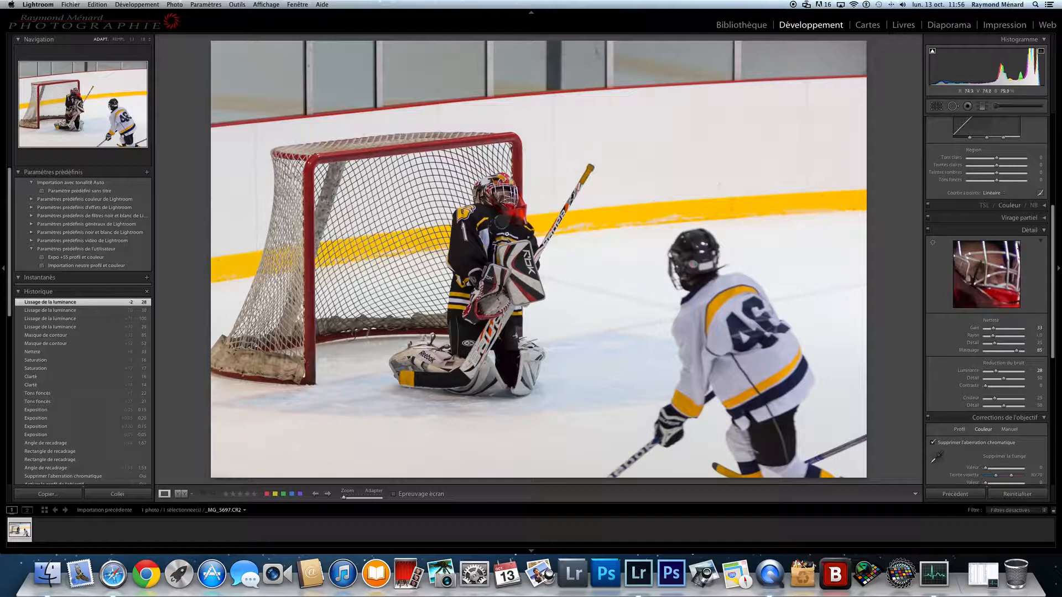
Step: Activate the adjustment brush with the Exposition effect and set its Gain to 0.13
scroll(947, 172, up, 3)
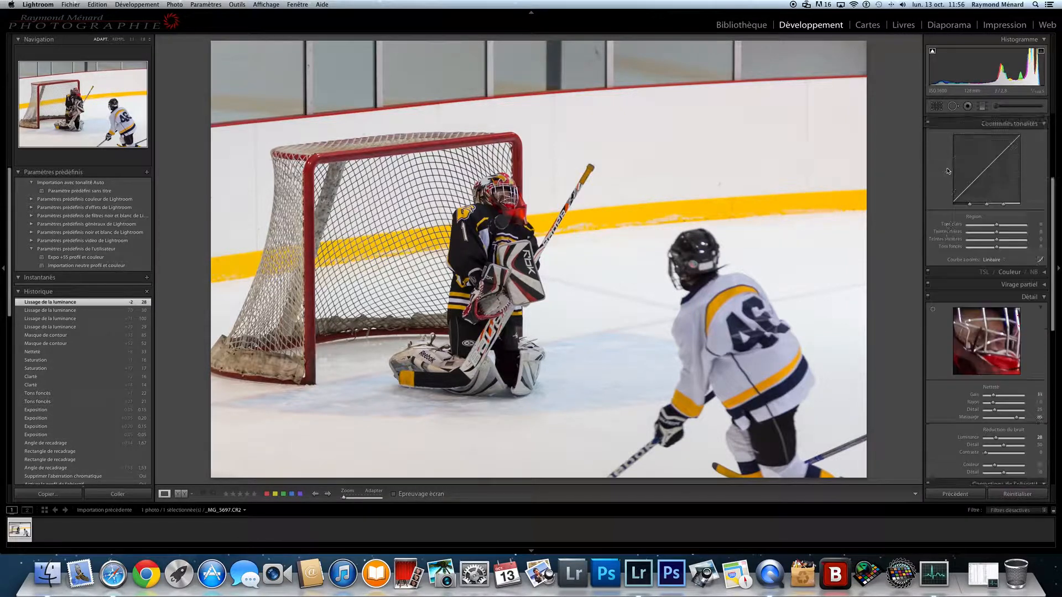
scroll(947, 171, up, 5)
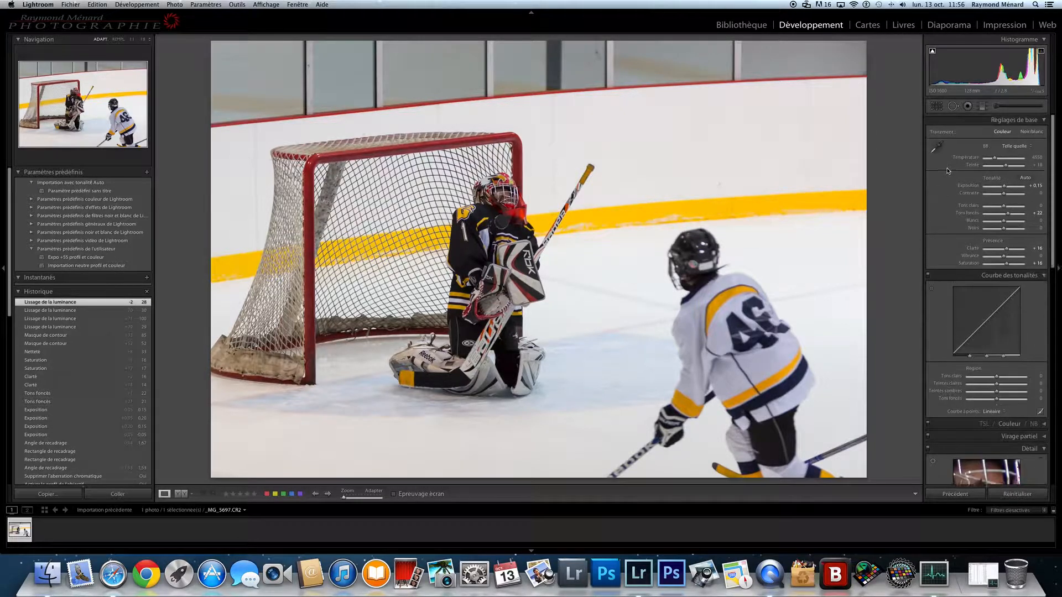
click(981, 109)
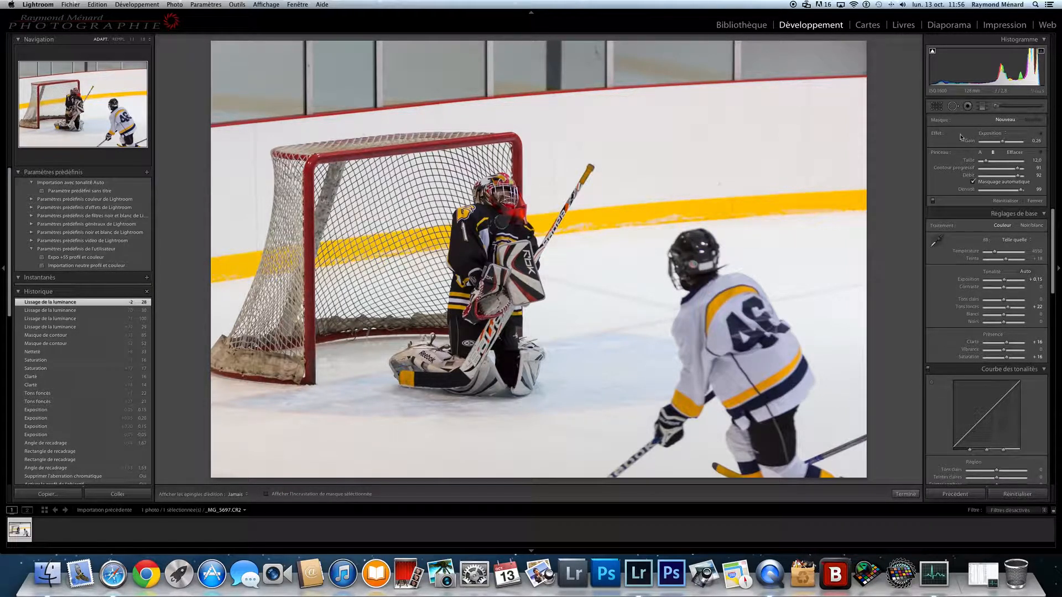
click(1005, 137)
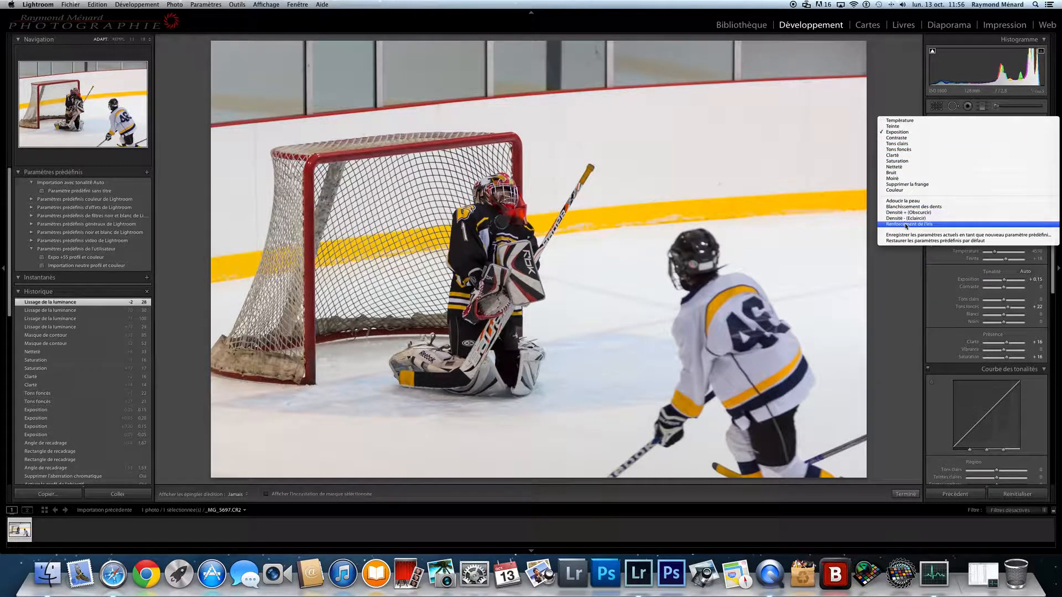
click(900, 134)
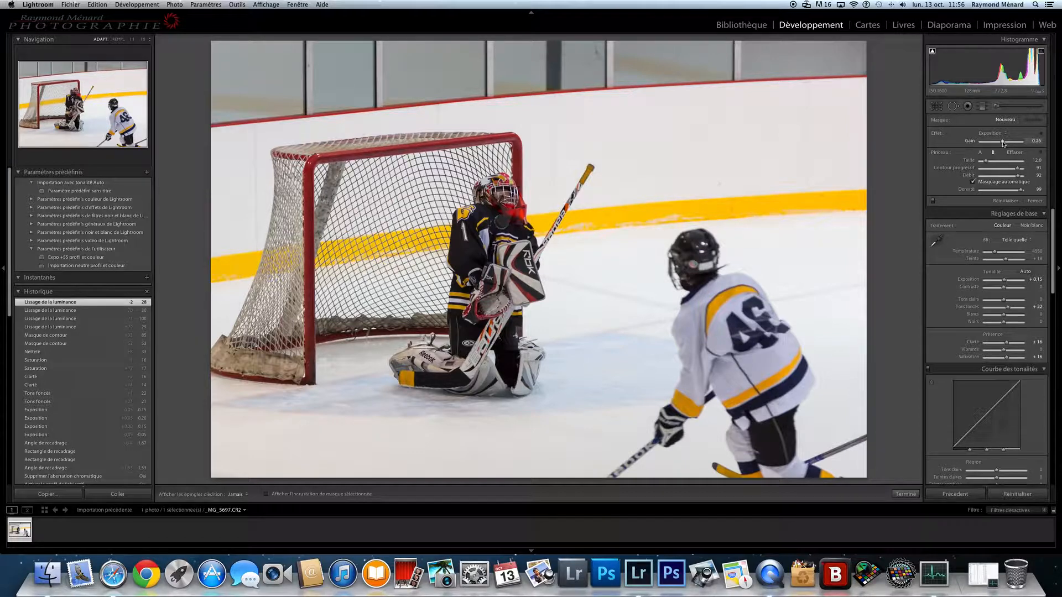
mouse_move(1003, 143)
mouse_down()
mouse_move(991, 143)
mouse_move(1003, 143)
mouse_up()
Step: Reduce the brush size to 4.0 and dab three times over the dark puck in front of the goalie's chest
key(bracketleft)
key(bracketleft)
key(bracketleft)
key(bracketleft)
key(bracketleft)
key(bracketleft)
click(501, 222)
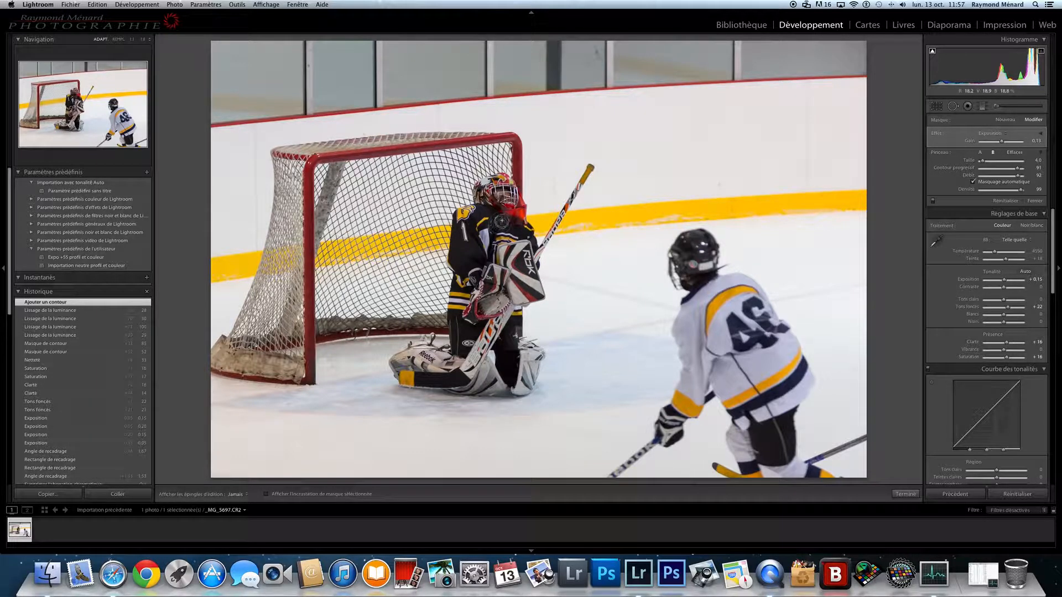
click(502, 222)
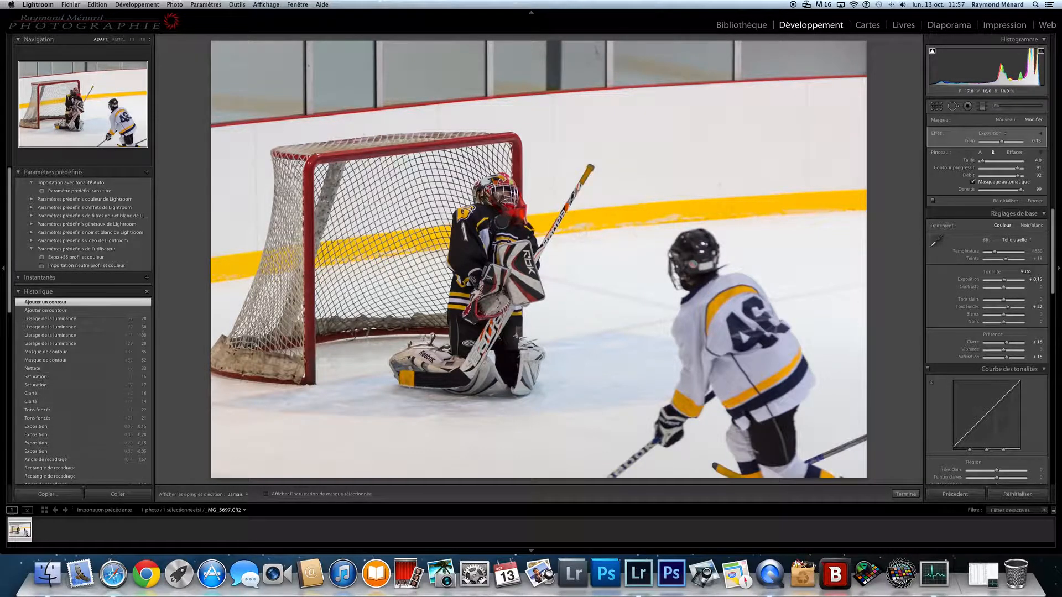
click(502, 222)
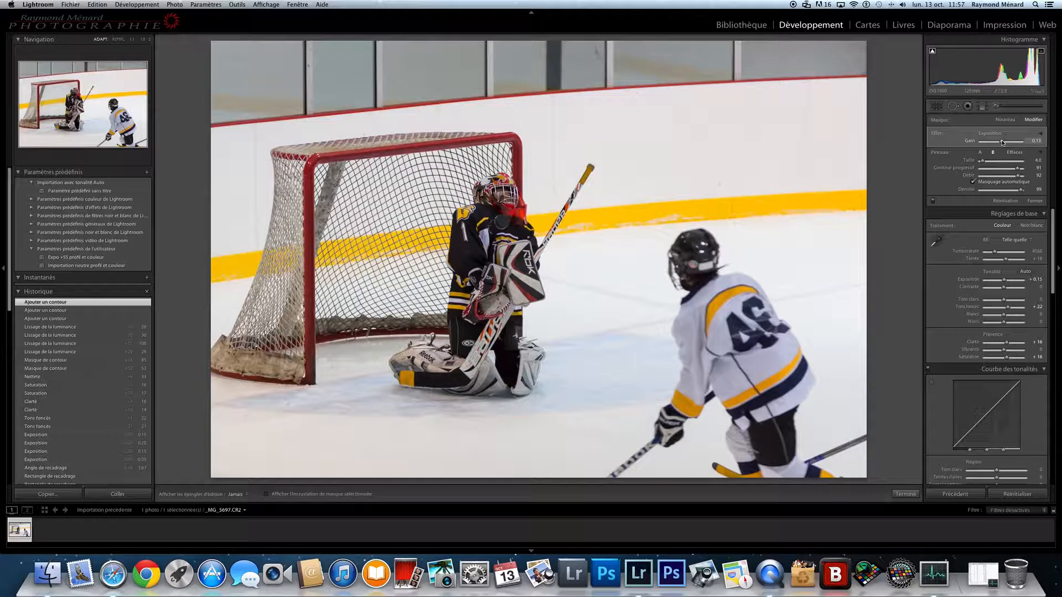
Step: Fine-tune the exposure Gain of the brushed puck area and close the adjustment brush
mouse_move(1002, 143)
mouse_down()
mouse_move(1015, 143)
mouse_move(1003, 144)
mouse_up()
drag(1004, 144, 1004, 144)
drag(1003, 145, 1002, 144)
drag(1002, 144, 1002, 145)
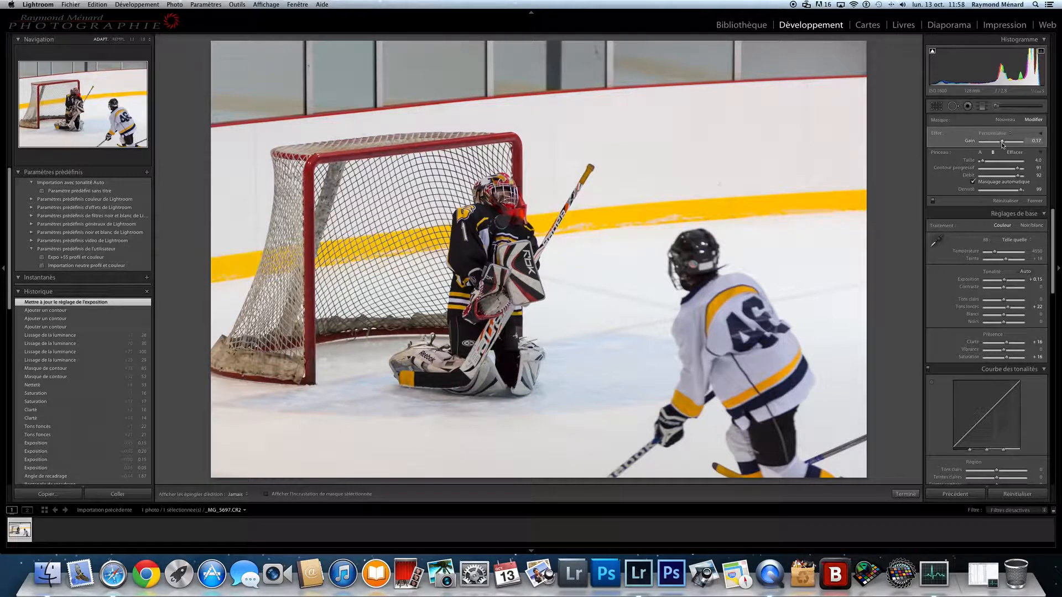
key(Return)
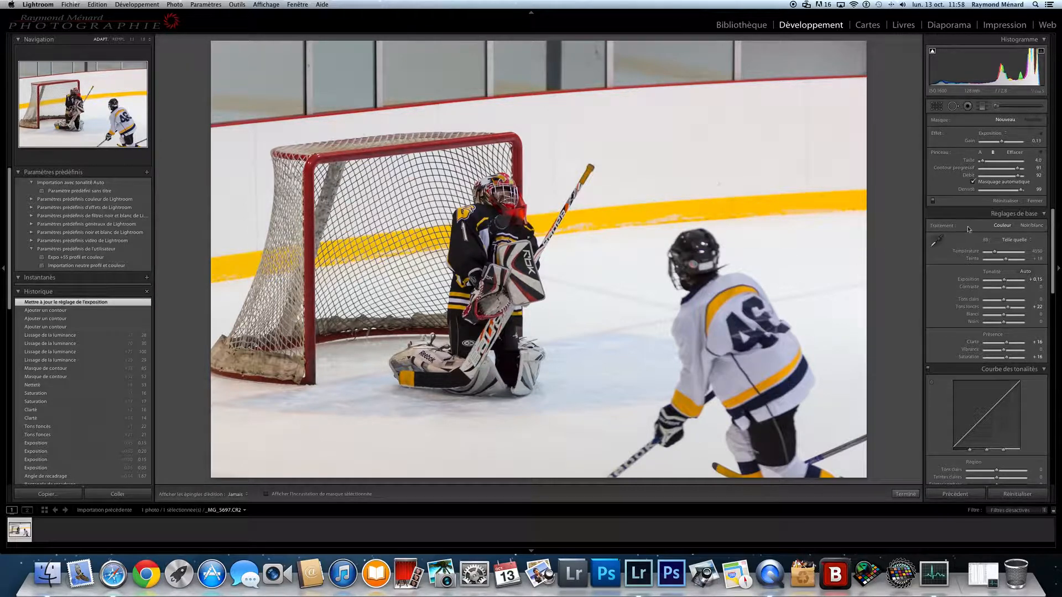
click(1034, 200)
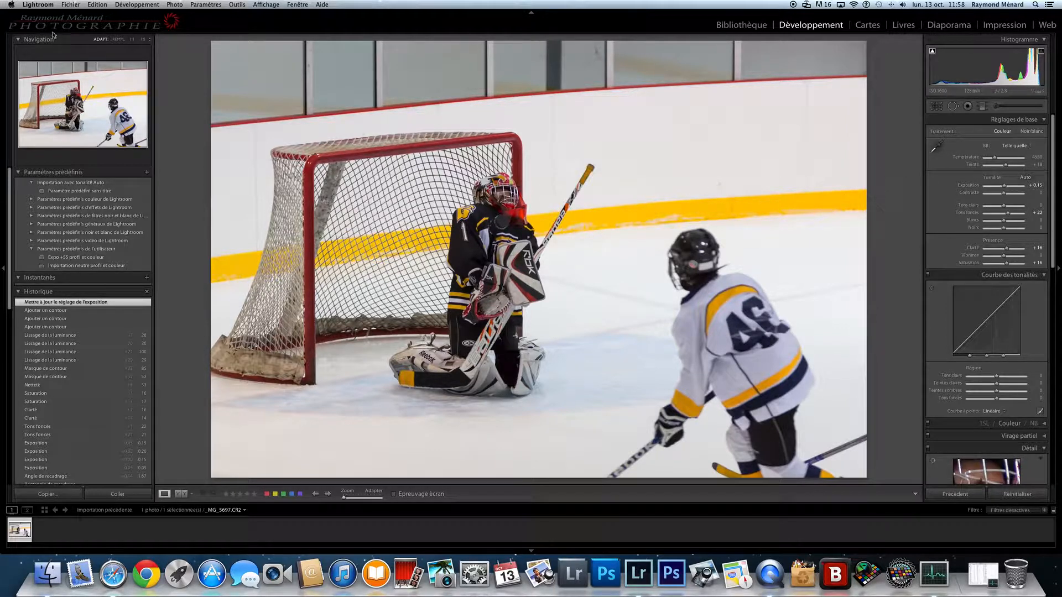
Step: Start exporting the photo to the hard drive and choose the 07 oct. hockey folder in Data 2014 as its destination
click(70, 5)
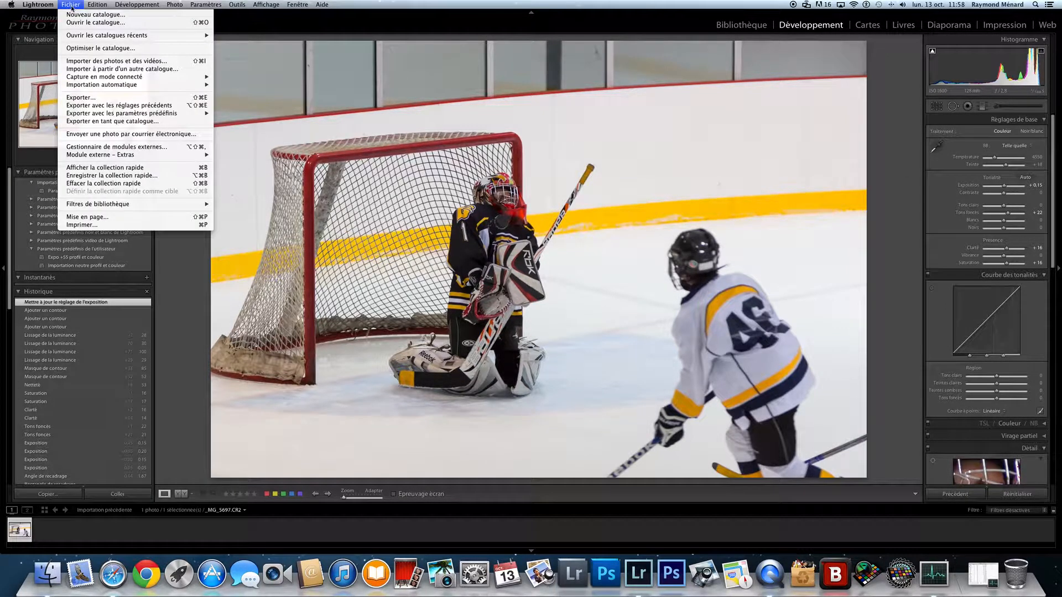
click(79, 103)
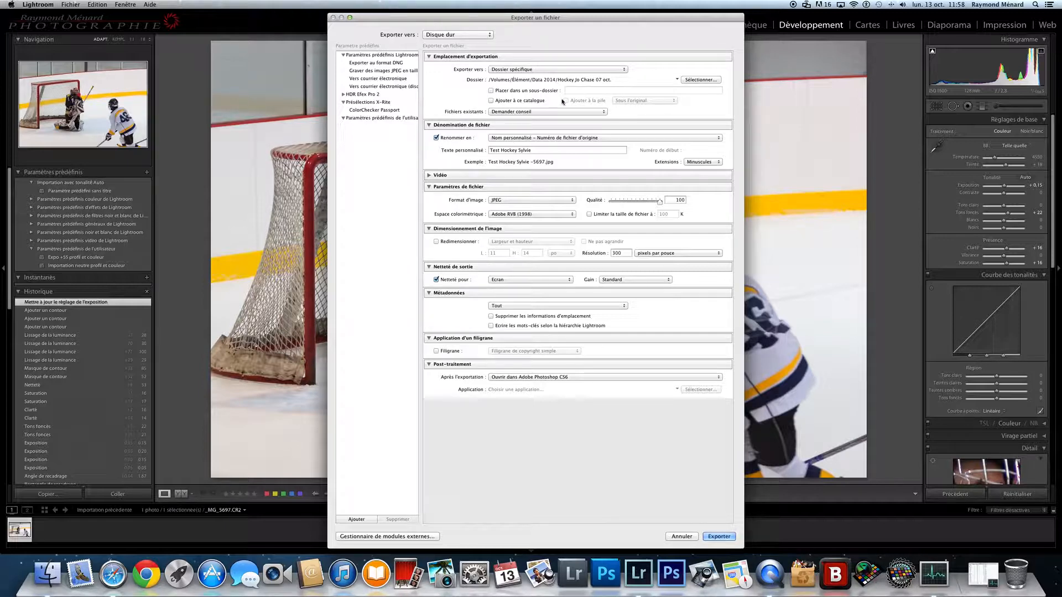
click(695, 80)
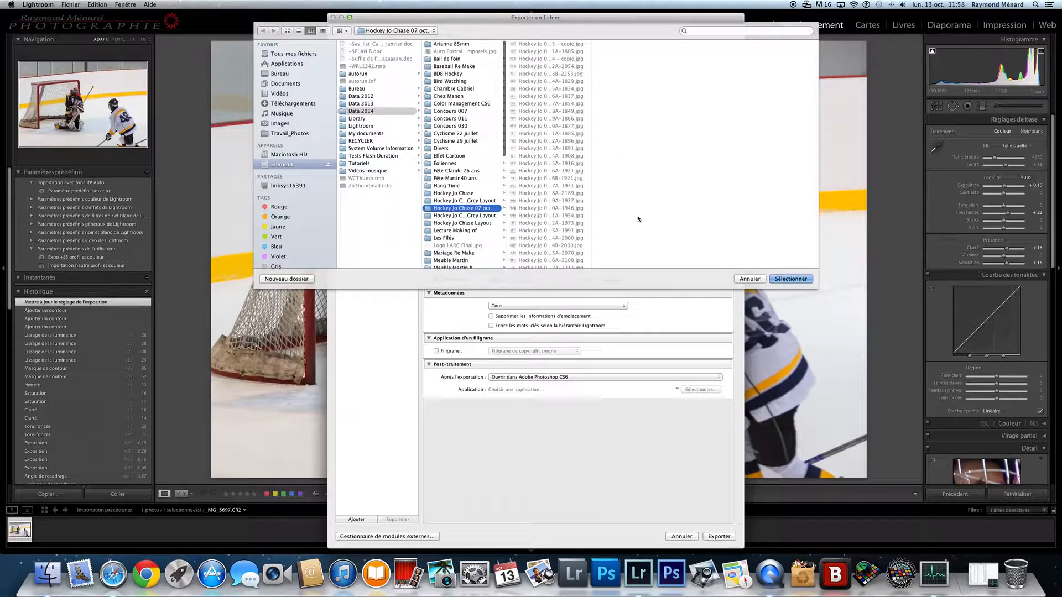
click(783, 279)
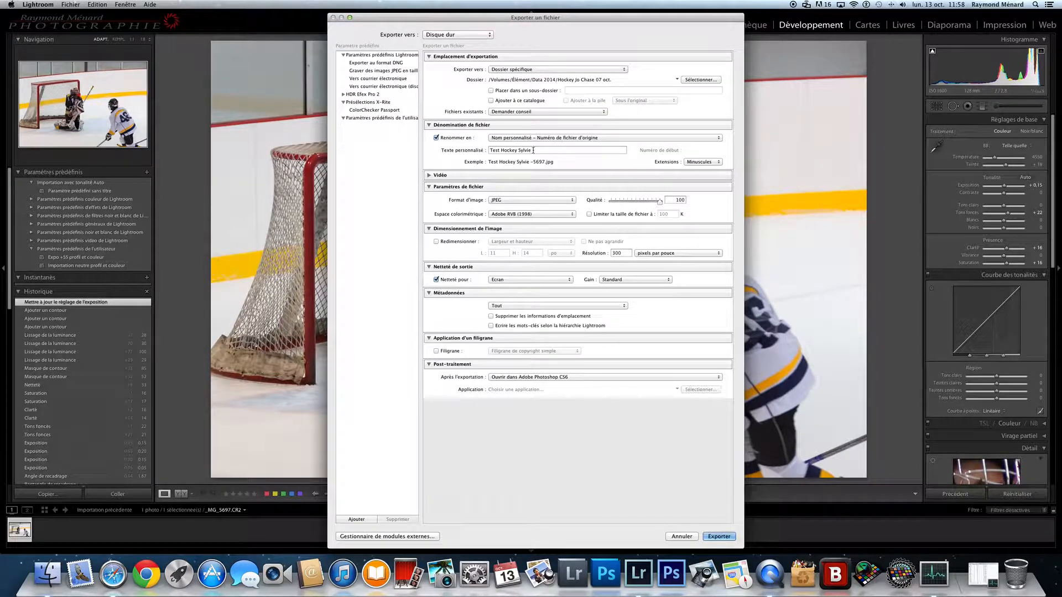
Step: Append "2 Tuto" to the custom text used for the exported file's name
triple_click(533, 150)
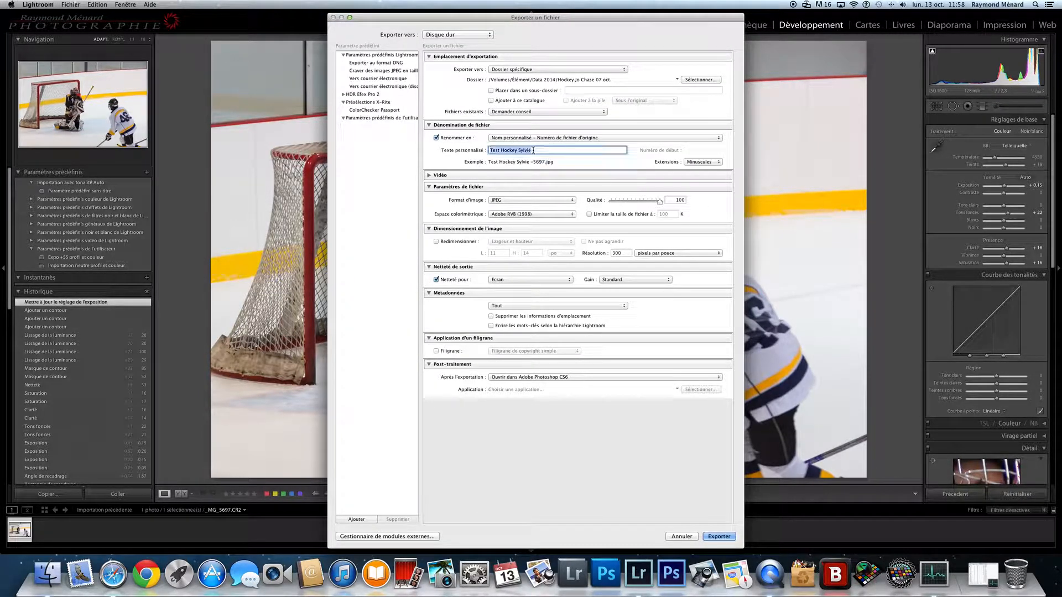
click(533, 150)
text(2)
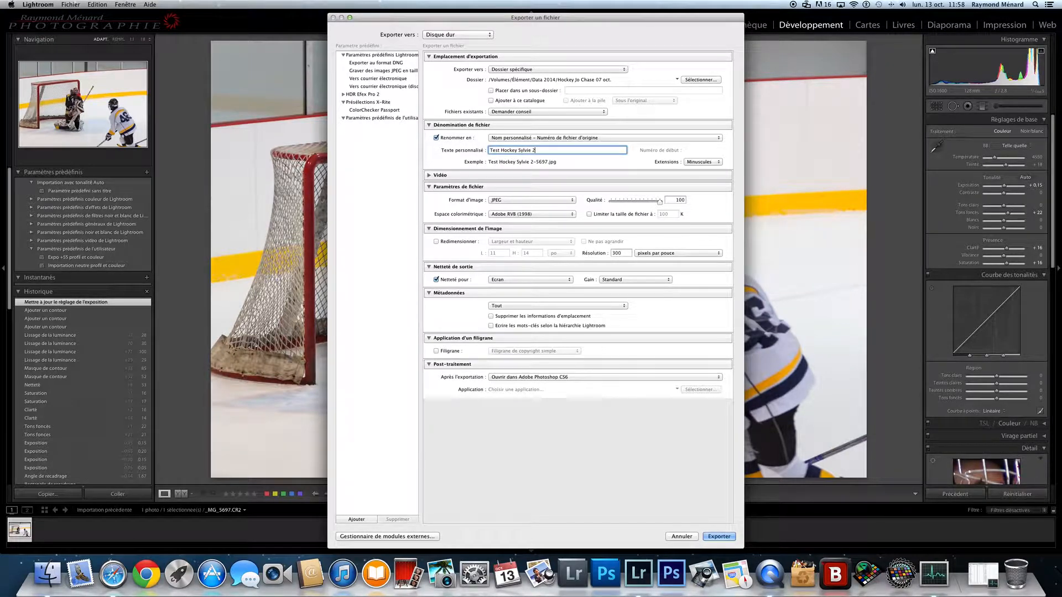
text( Tuto)
Step: Export the JPEG with Standard output sharpening for Ecran and have it open in Adobe Photoshop CS6
click(669, 281)
click(626, 280)
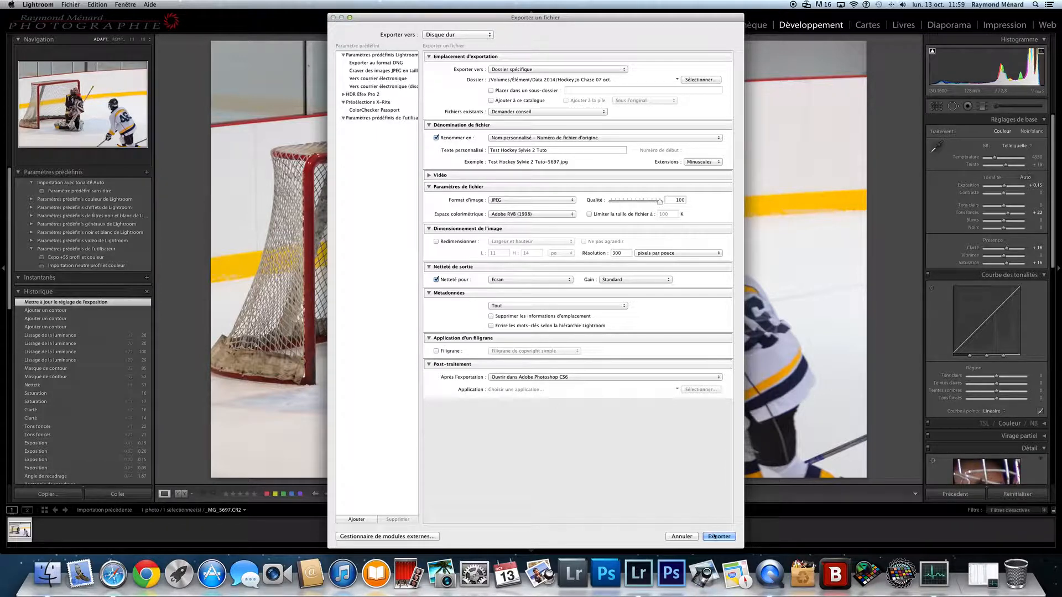
click(717, 378)
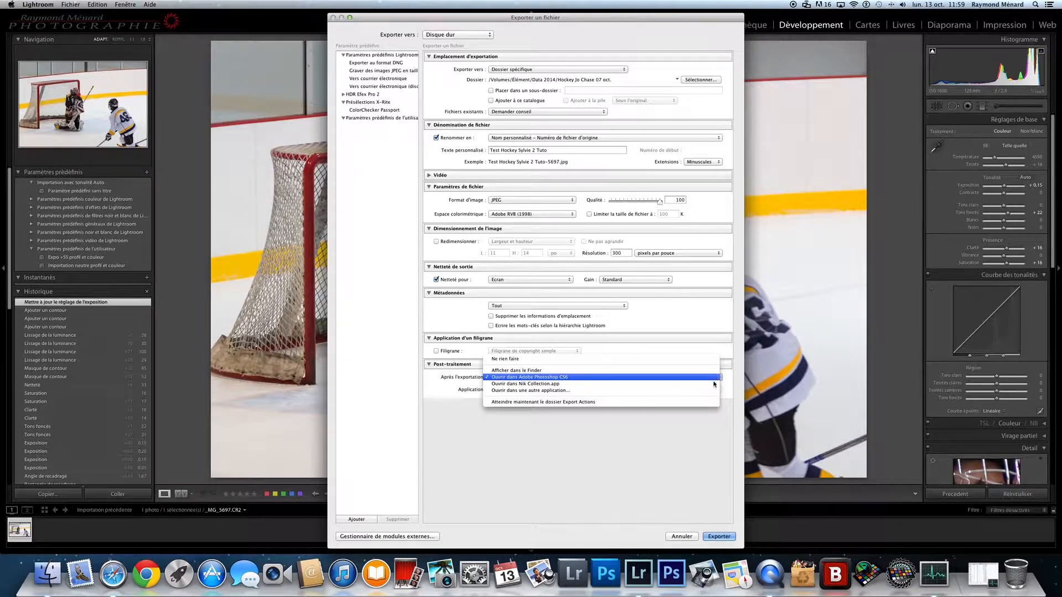
click(668, 440)
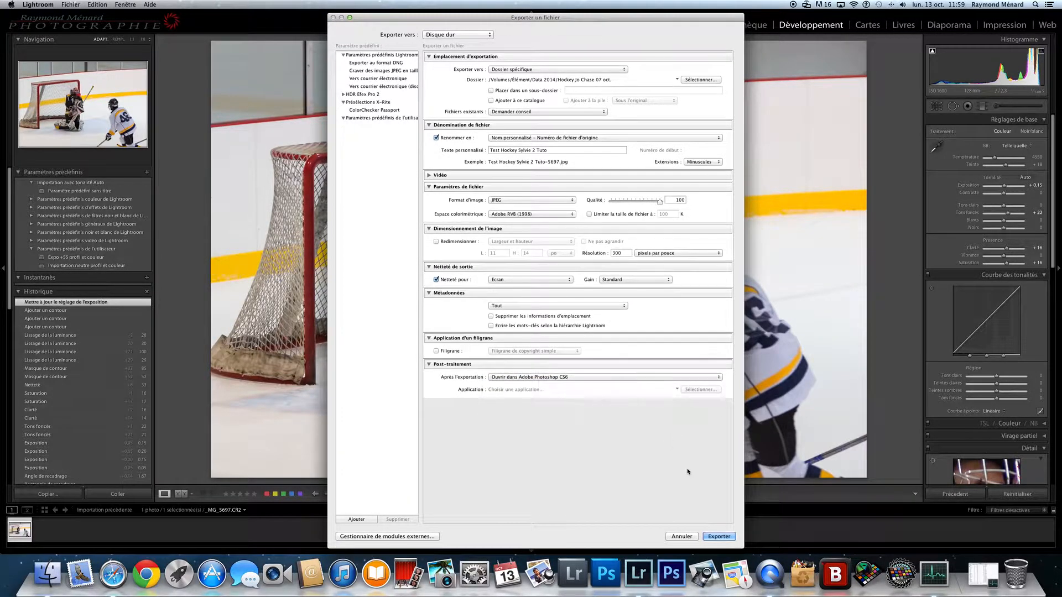
click(717, 537)
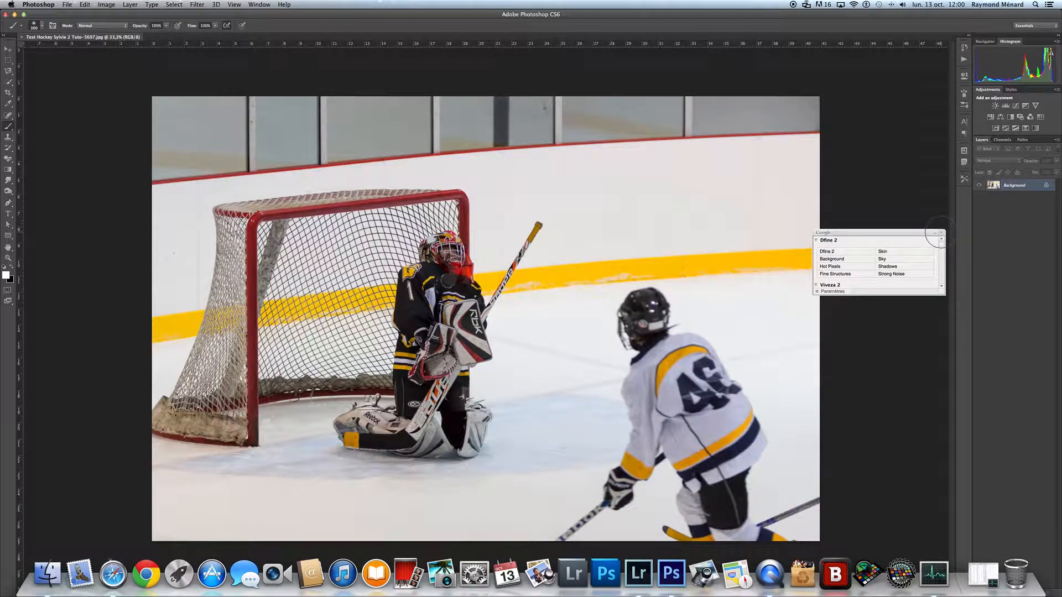
Step: Close the floating Google palette in Photoshop, minimise the image window, and quit Lightroom without backing up the catalogue this time
click(941, 232)
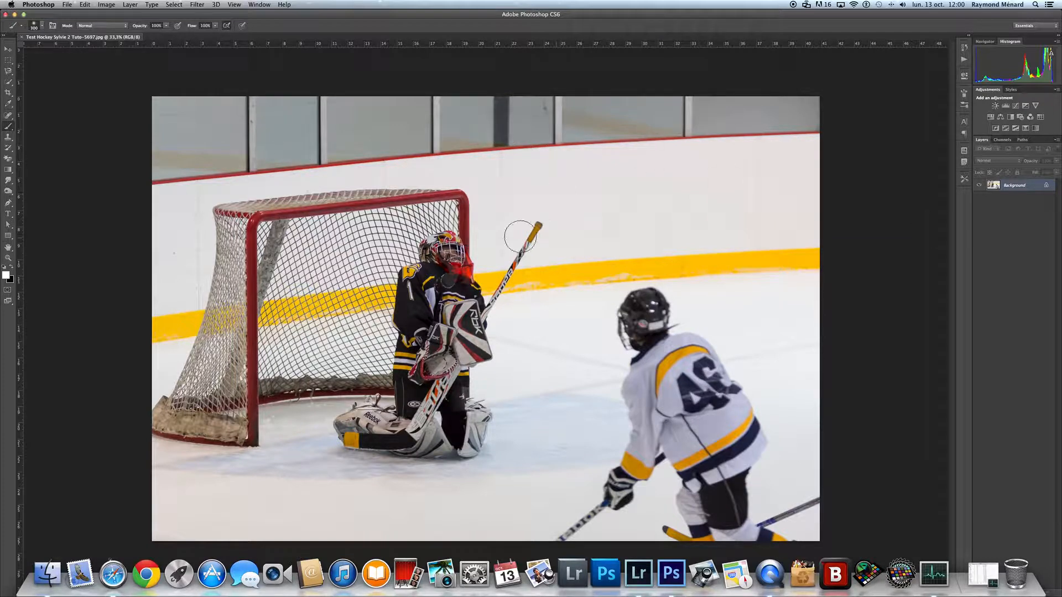
click(14, 15)
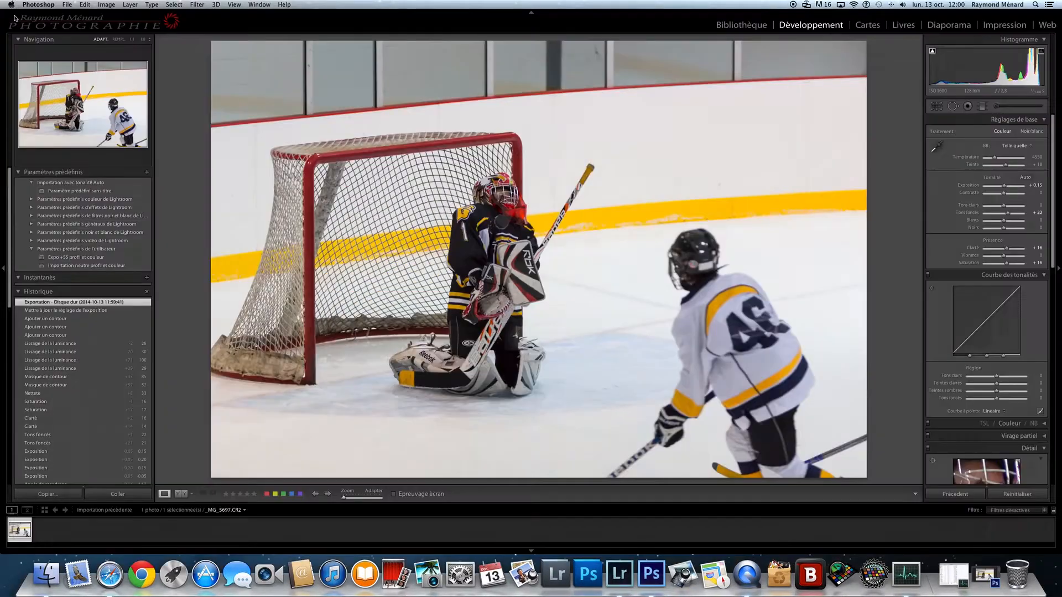
click(119, 17)
click(40, 5)
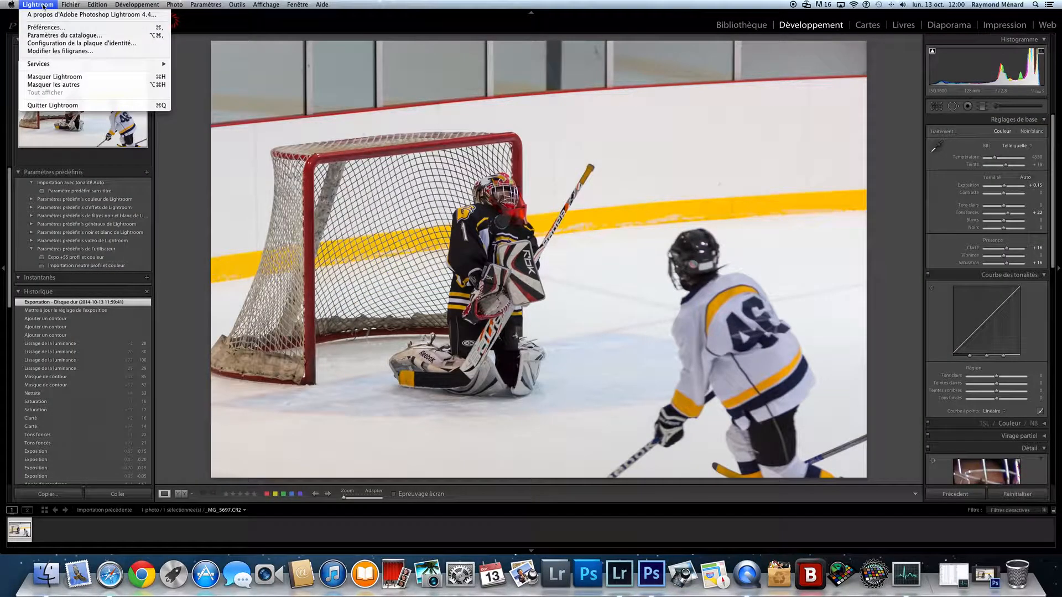
click(44, 105)
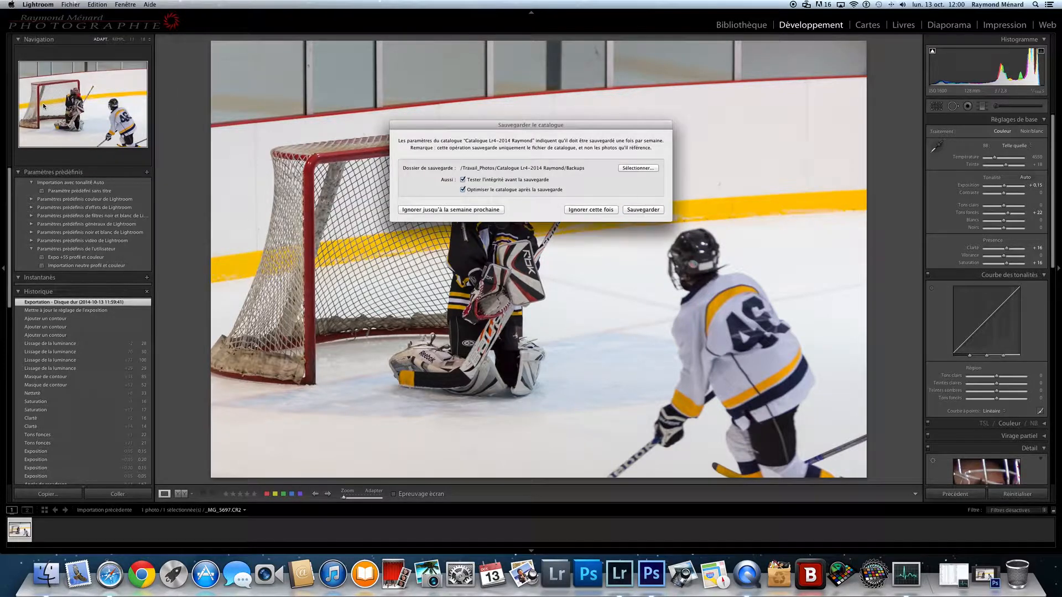
click(597, 210)
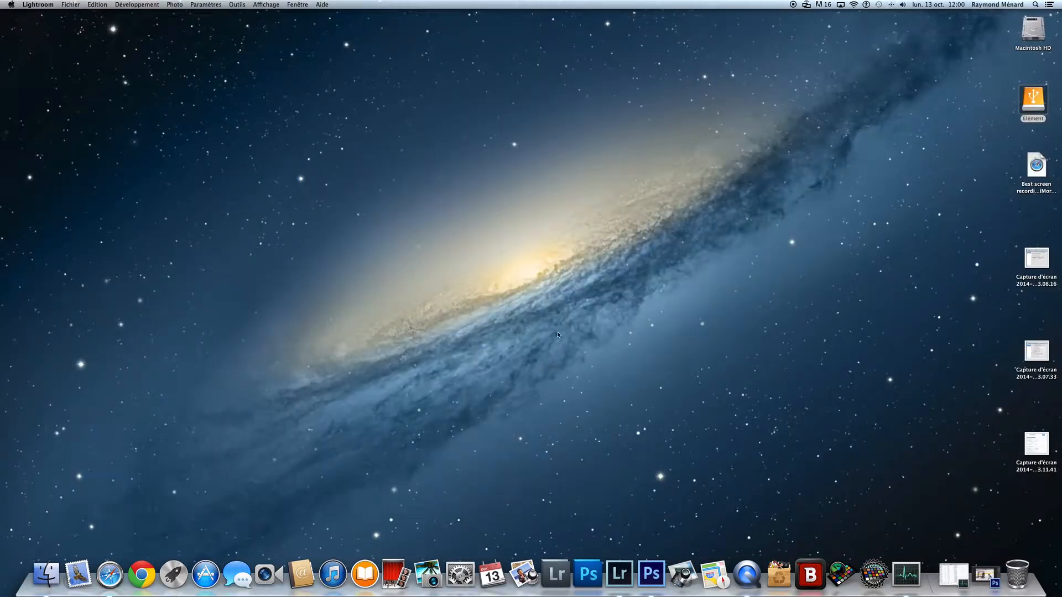
Step: Switch back to Photoshop, duplicate the Background layer and start Neat Image's Reduce Noise filter on the copy
click(651, 562)
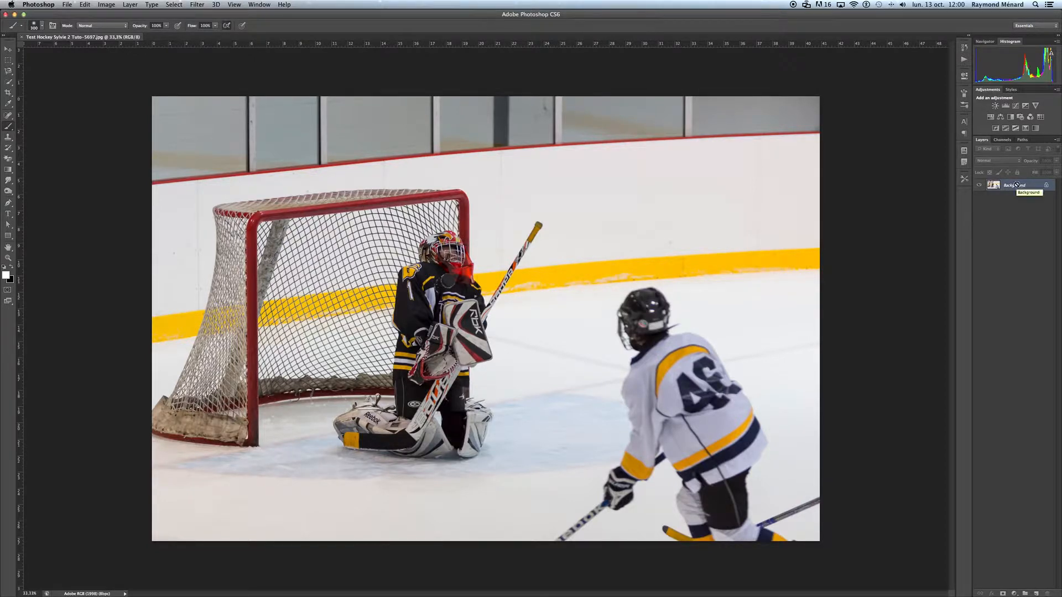
key(super+j)
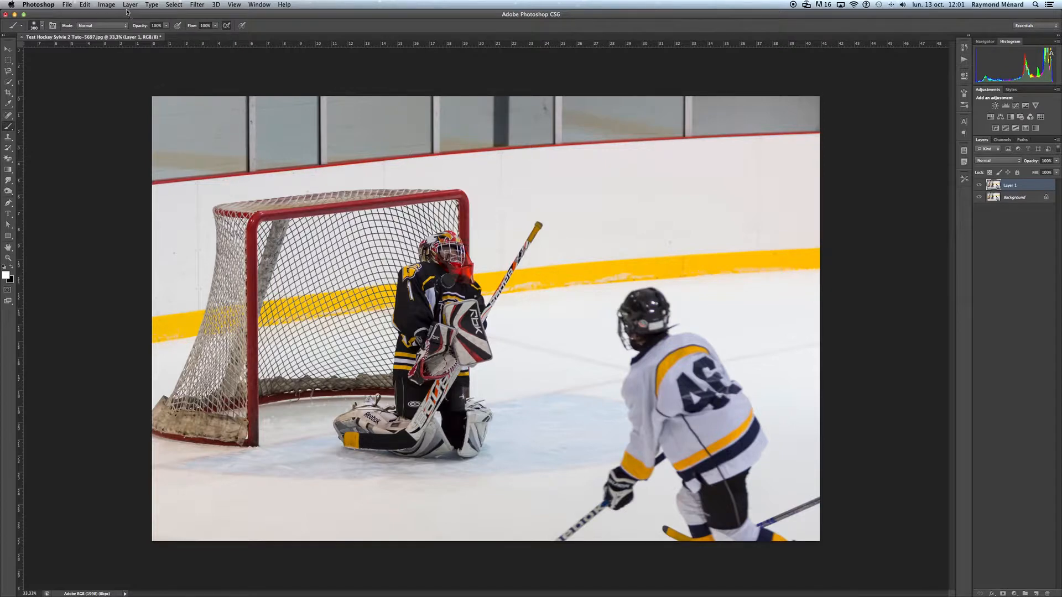
click(196, 5)
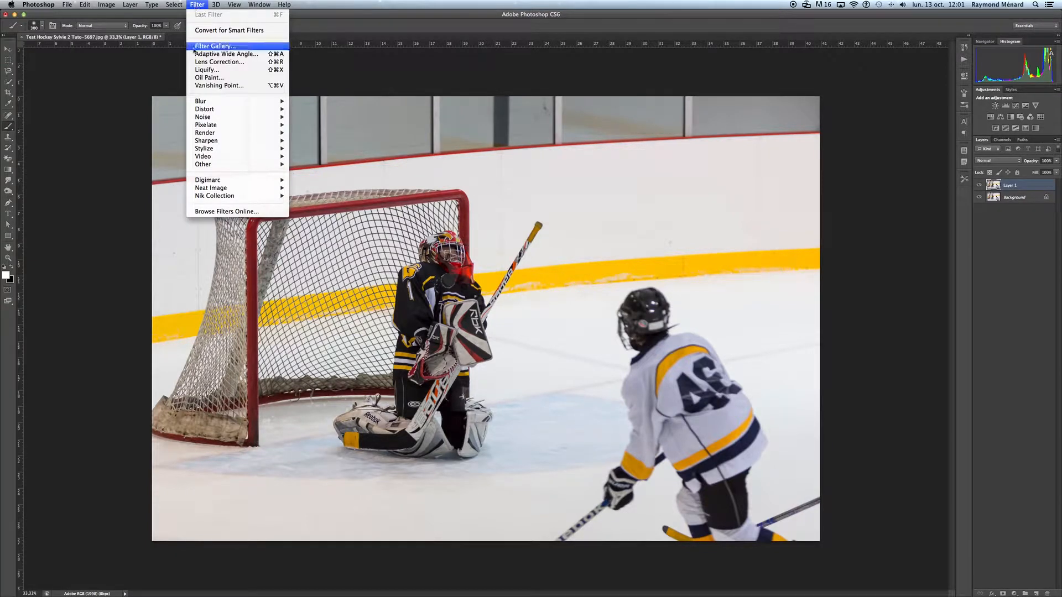
mouse_move(206, 192)
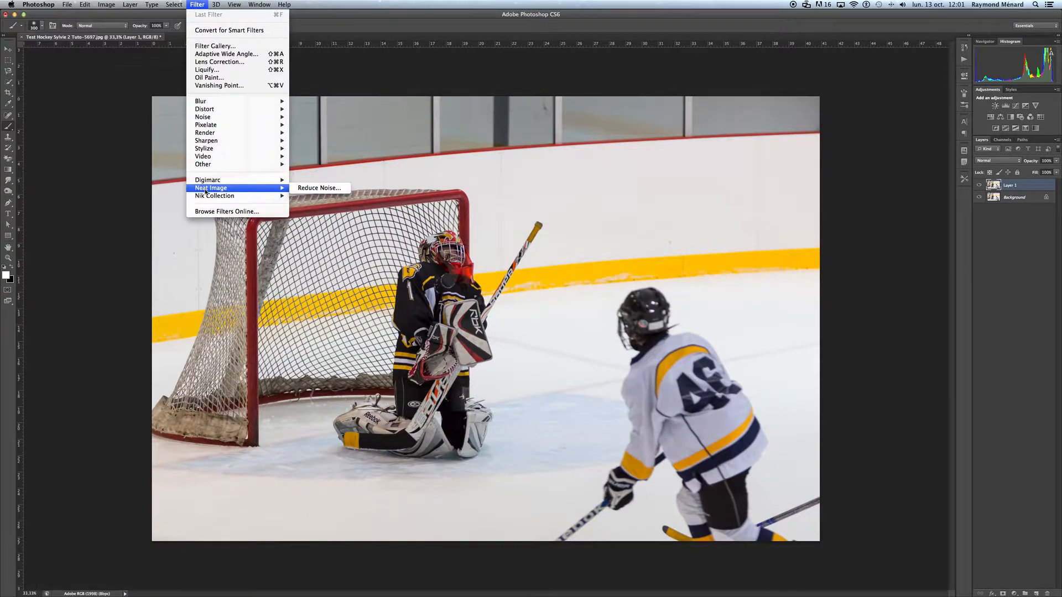
click(306, 188)
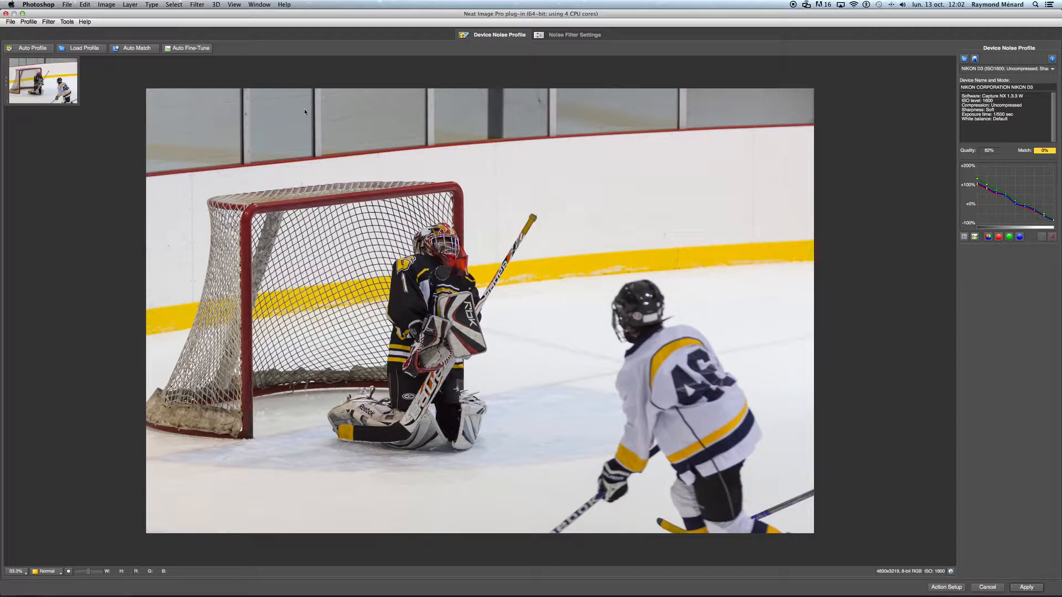
Step: Mark a noise sample area on the grey glass panel above the net and go to the Noise Filter Settings
click(260, 103)
drag(255, 102, 297, 125)
click(568, 36)
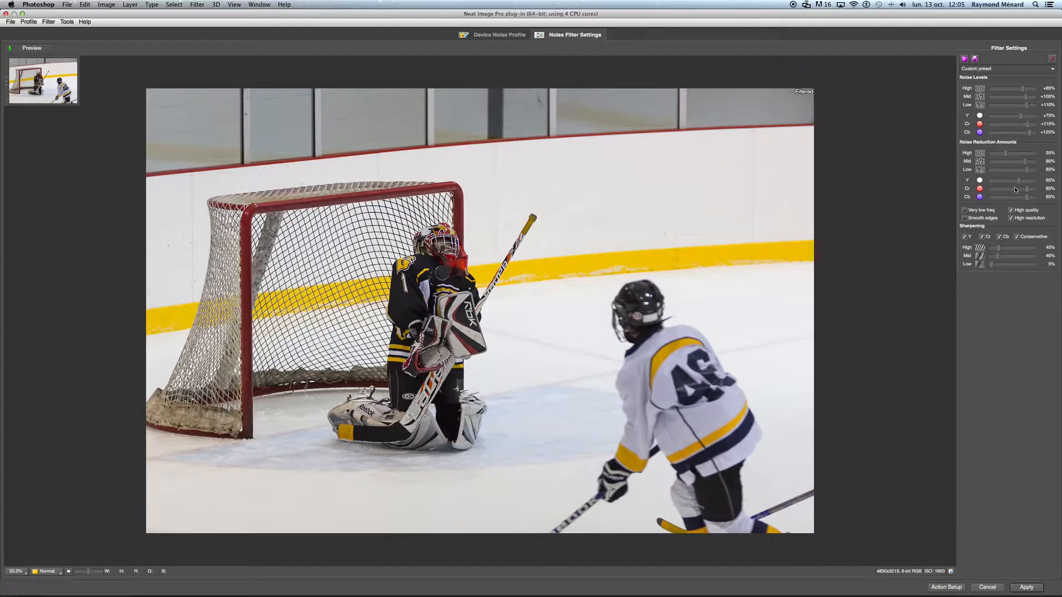
Step: Fine-tune the High sharpening amount, apply the noise reduction to Layer 1 and compare it with the original image
scroll(1015, 188, up, 1)
click(1007, 249)
click(1001, 250)
click(998, 249)
drag(999, 249, 998, 249)
click(1021, 588)
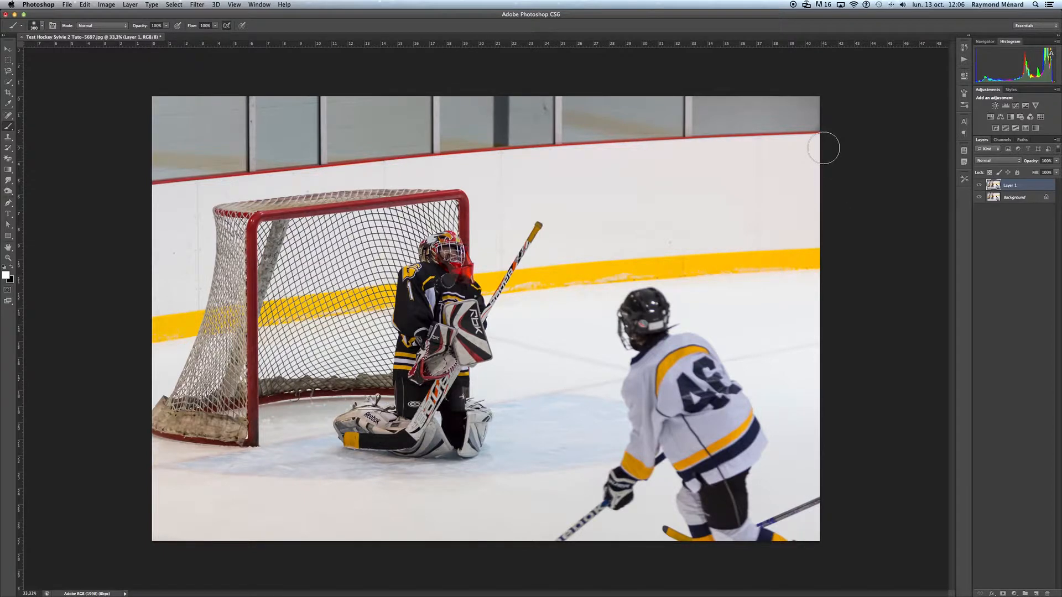
click(979, 185)
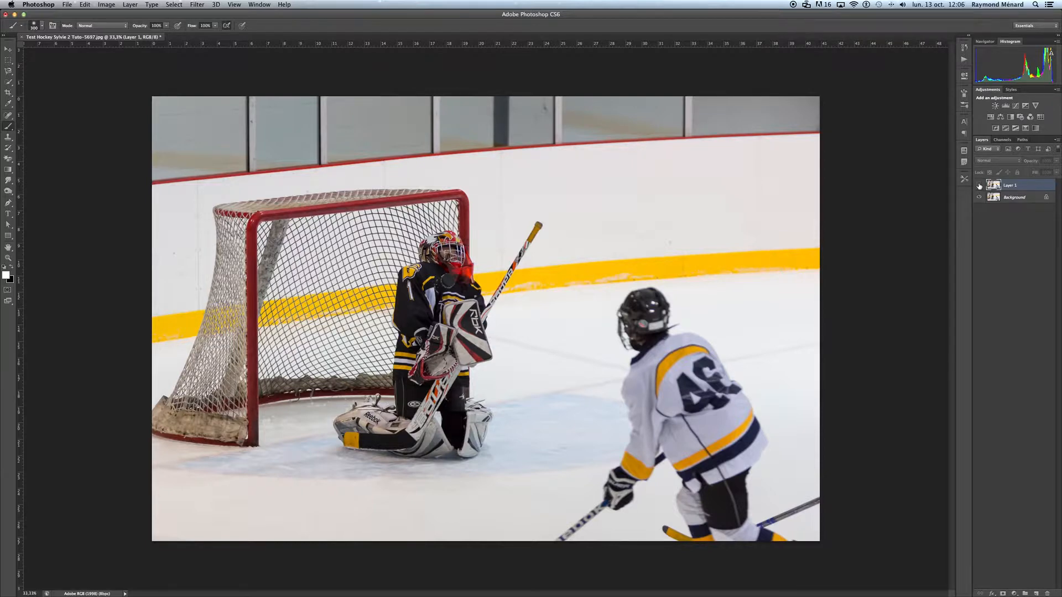
click(979, 186)
click(978, 185)
click(977, 186)
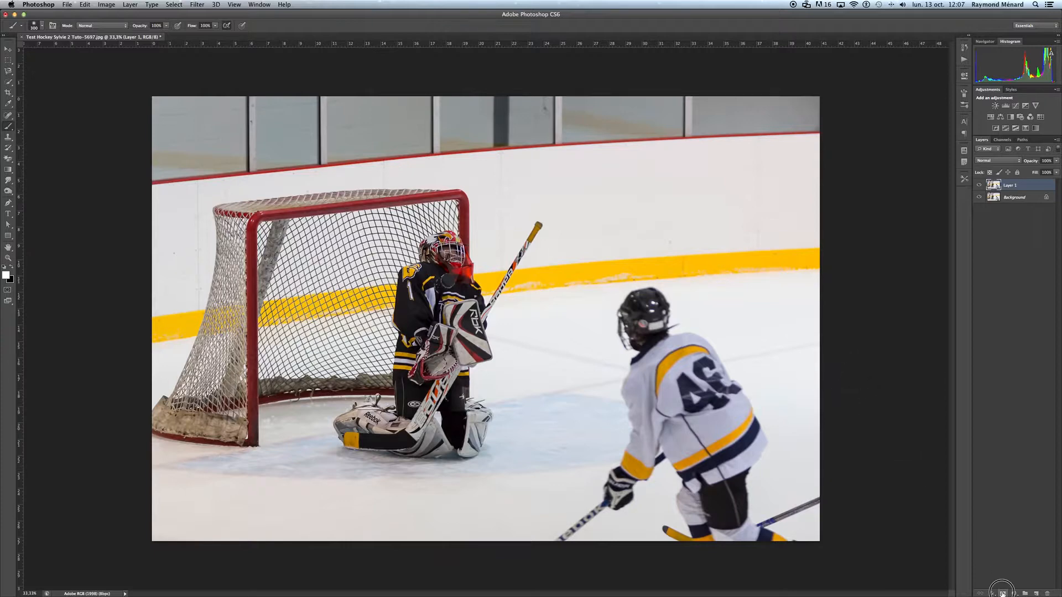
Step: Add a black layer mask to Layer 1 and paint in white over the background glass and the foreground player to reveal the noise reduction
alt+click(1002, 593)
mouse_move(470, 132)
mouse_down()
mouse_move(709, 119)
mouse_move(518, 133)
mouse_move(389, 115)
mouse_up()
mouse_move(712, 396)
mouse_down()
mouse_move(735, 444)
mouse_move(684, 405)
mouse_move(664, 424)
mouse_move(690, 445)
mouse_up()
Step: Set the brush opacity for the mask to 62% and then to 74%, and use a smaller soft brush with 0% hardness
drag(167, 28, 153, 36)
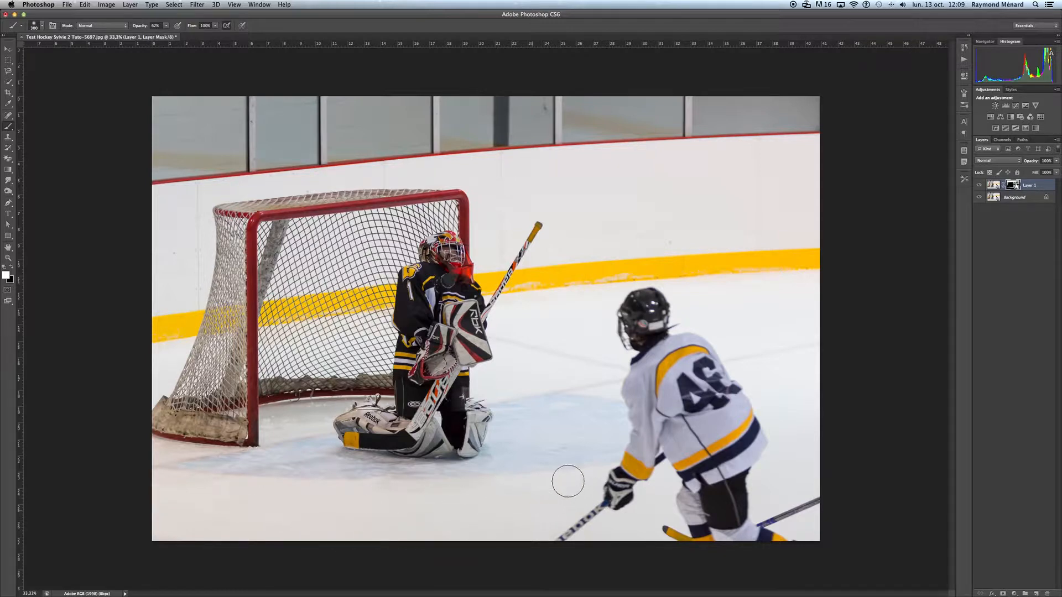
click(166, 26)
drag(168, 35, 163, 36)
click(166, 25)
drag(168, 34, 178, 35)
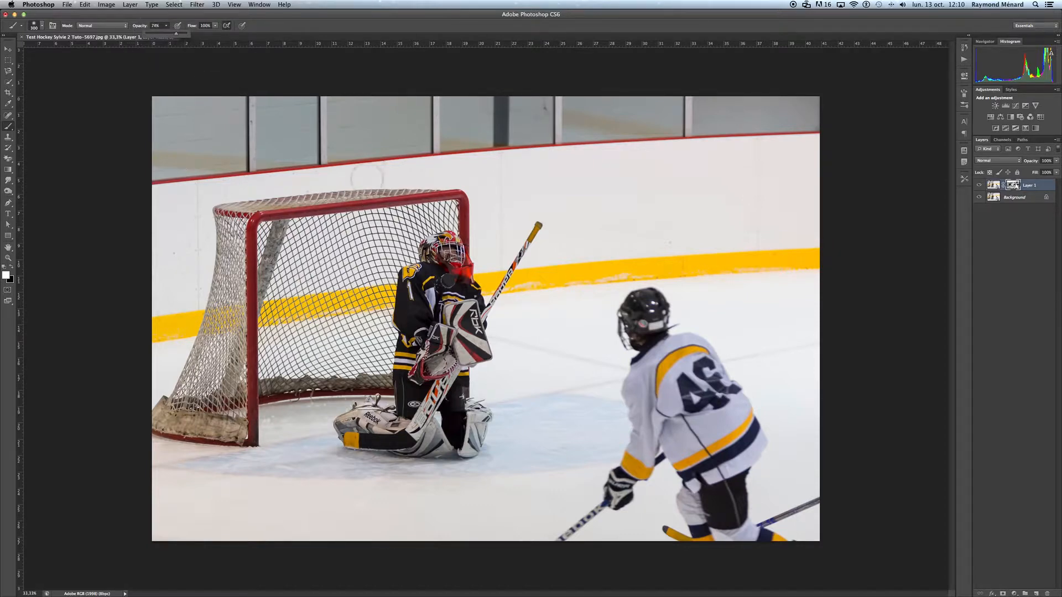
right_click(413, 193)
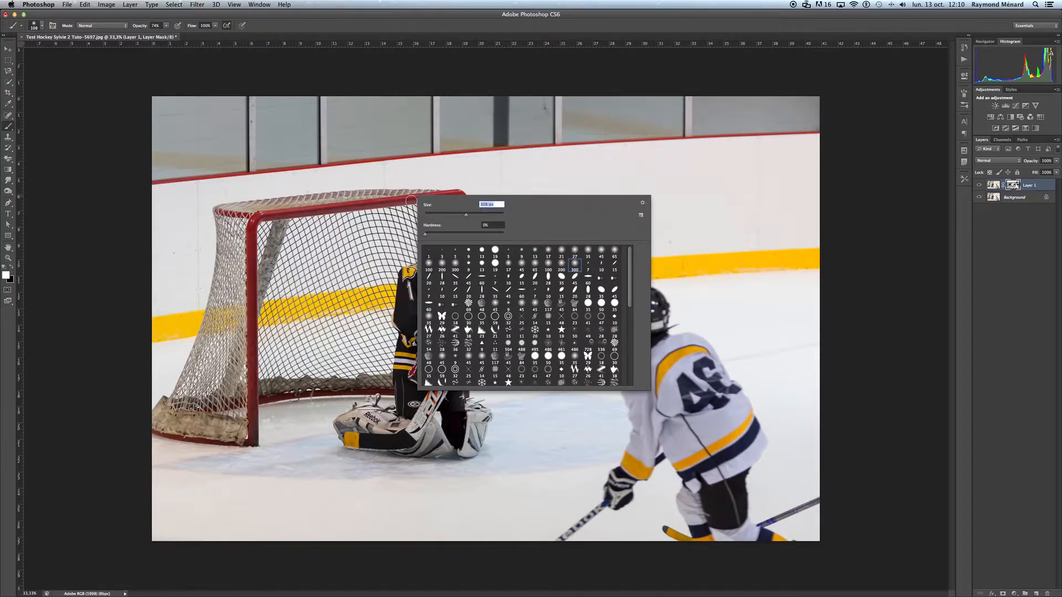
key(Return)
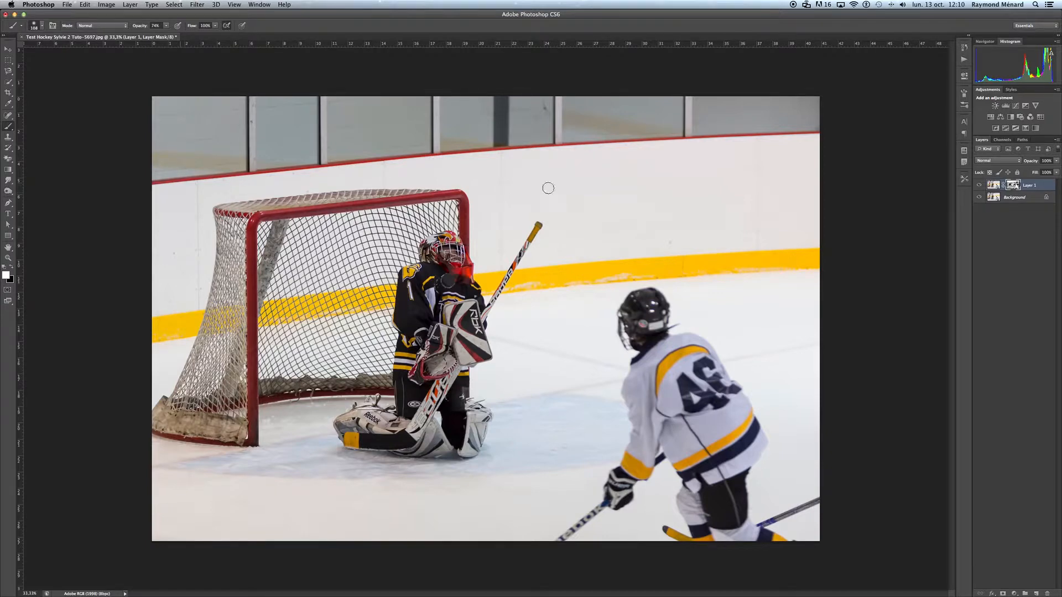
Step: Compare the image with and without the masked Layer 1, and flatten the image
click(979, 185)
click(978, 186)
click(130, 5)
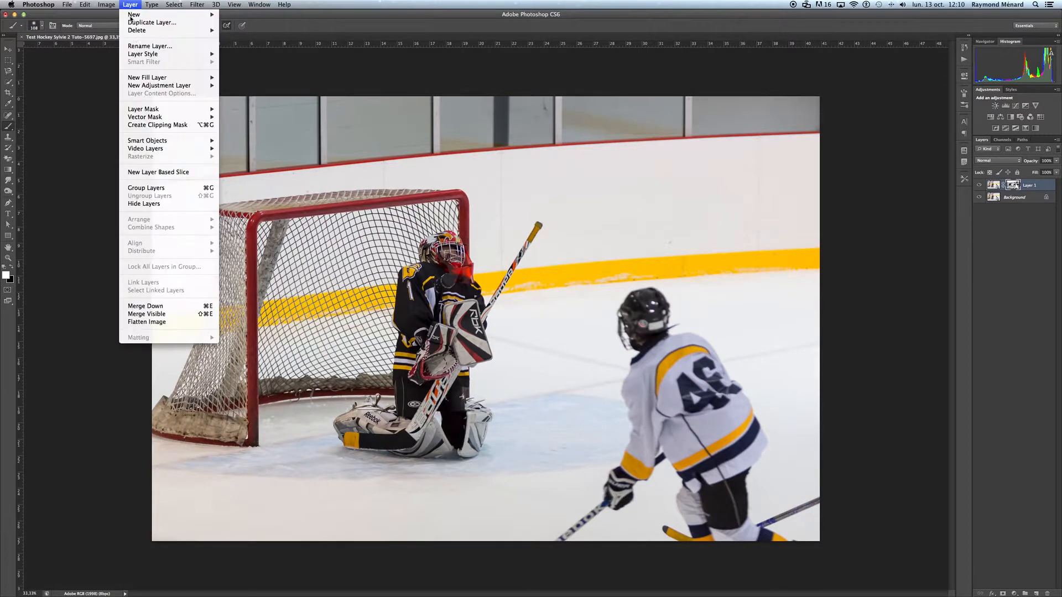
click(147, 322)
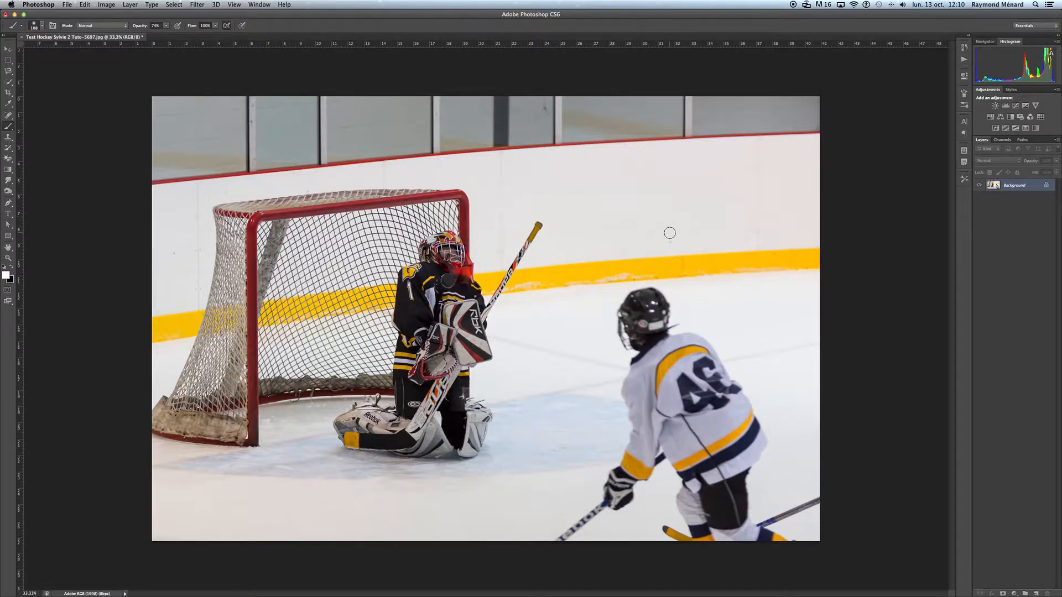
Step: Duplicate the Background layer and remove the marks on the rink glass behind the net with the content-aware Spot Healing Brush
key(super+j)
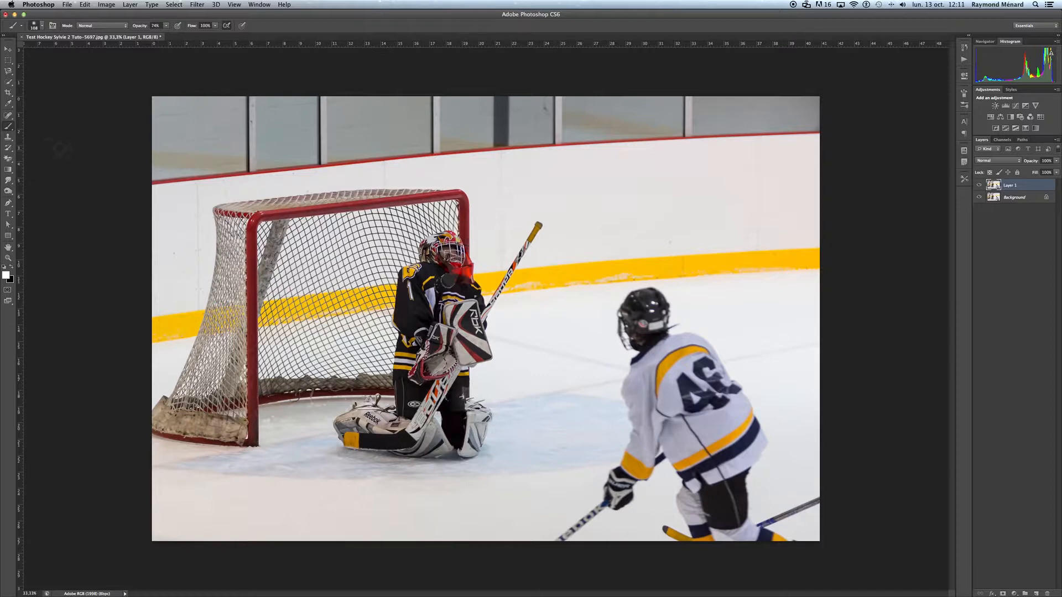
click(8, 116)
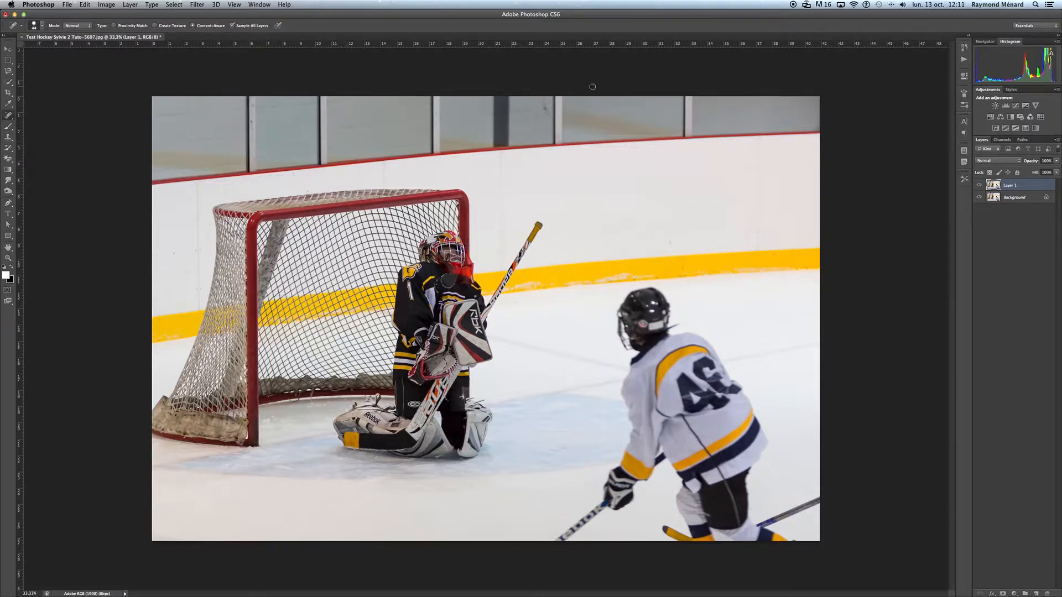
drag(547, 114, 545, 96)
drag(234, 111, 145, 118)
drag(235, 111, 216, 114)
mouse_move(182, 112)
mouse_down()
mouse_move(151, 114)
mouse_move(155, 124)
mouse_up()
click(220, 114)
drag(185, 114, 144, 121)
drag(221, 138, 145, 143)
Step: Heal the small marks on the ice and the white boards with the Spot Healing Brush
drag(780, 495, 771, 496)
drag(809, 443, 804, 443)
drag(669, 238, 670, 245)
click(574, 208)
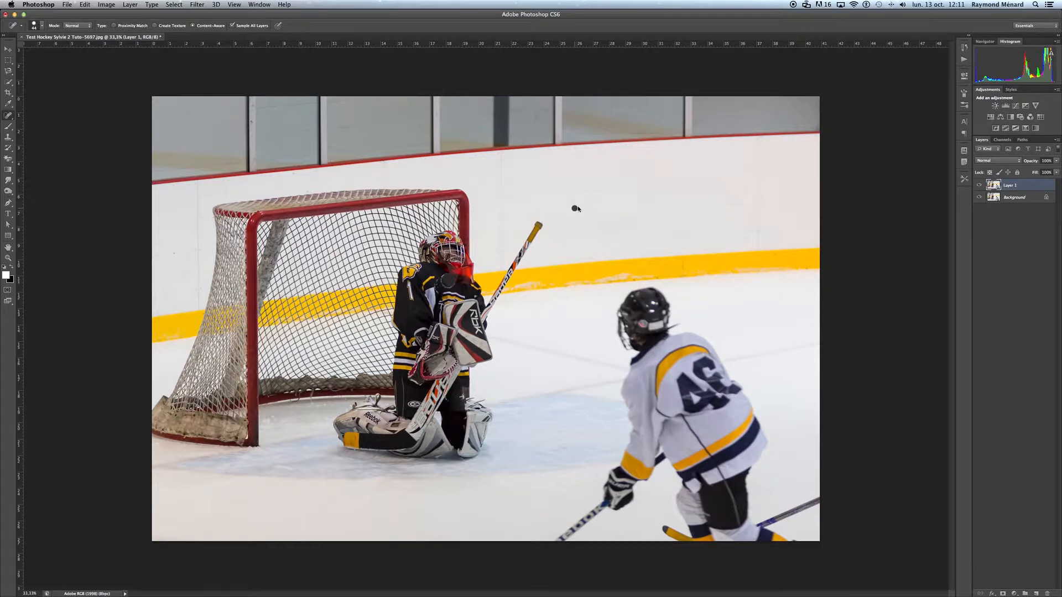
click(550, 188)
click(530, 189)
click(522, 212)
click(308, 191)
click(552, 227)
drag(554, 217, 551, 212)
click(678, 201)
click(649, 202)
drag(184, 273, 128, 271)
drag(451, 281, 450, 281)
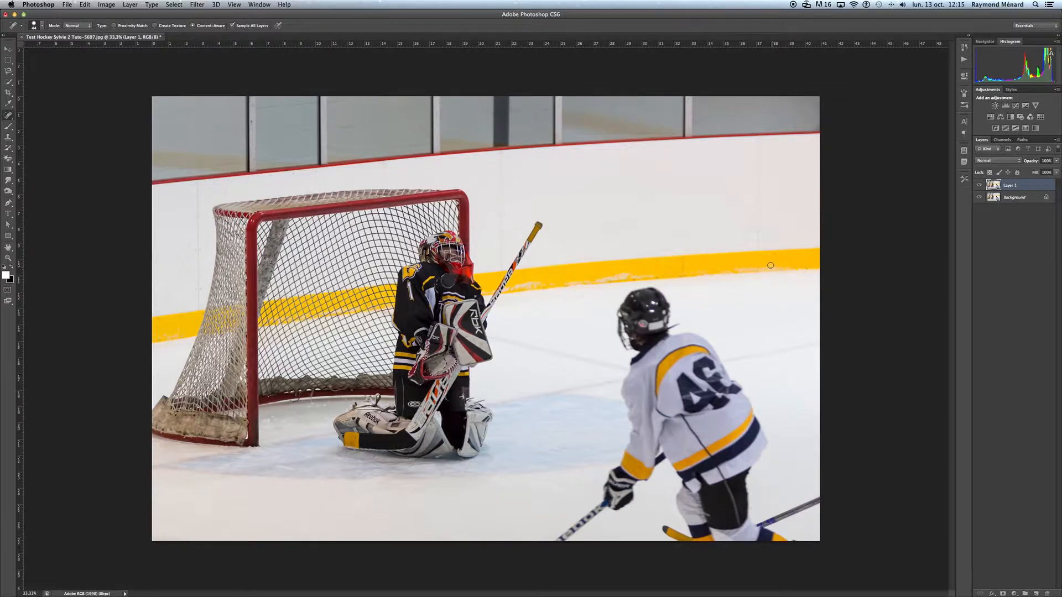
Step: Compare the image with and without the retouched Layer 1, and flatten the image
click(977, 187)
click(977, 186)
click(130, 5)
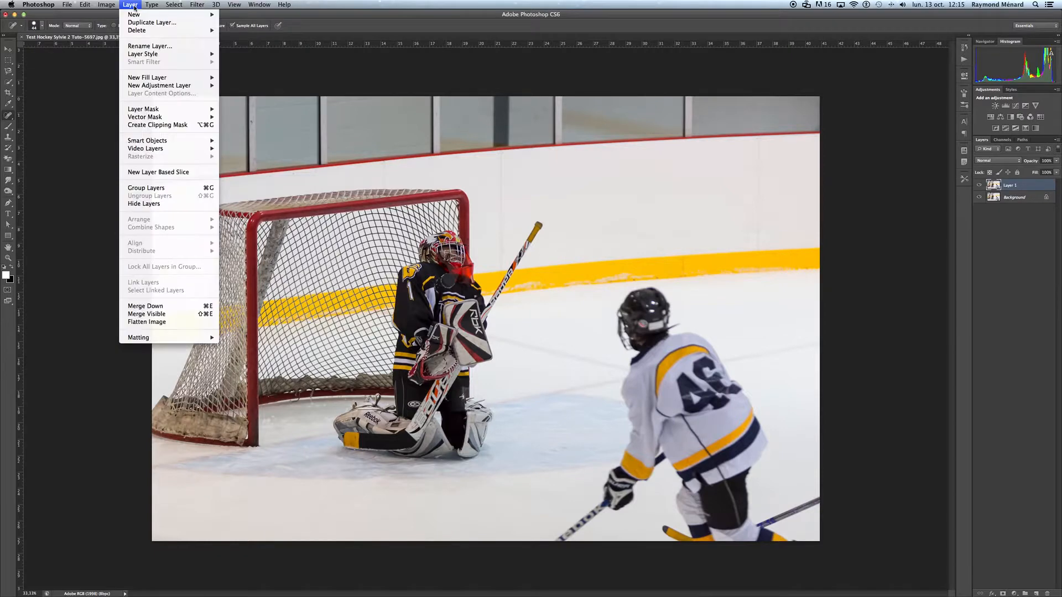
click(148, 322)
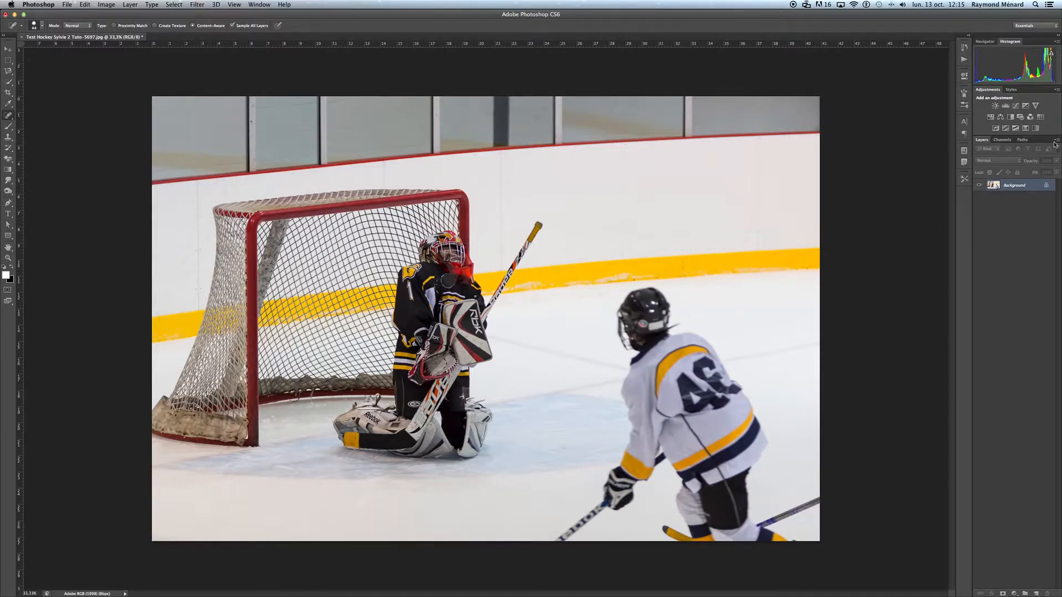
Step: Add a Curves adjustment layer, raise the curve's midpoint slightly to brighten the photo, and invert its layer mask to black
click(1015, 106)
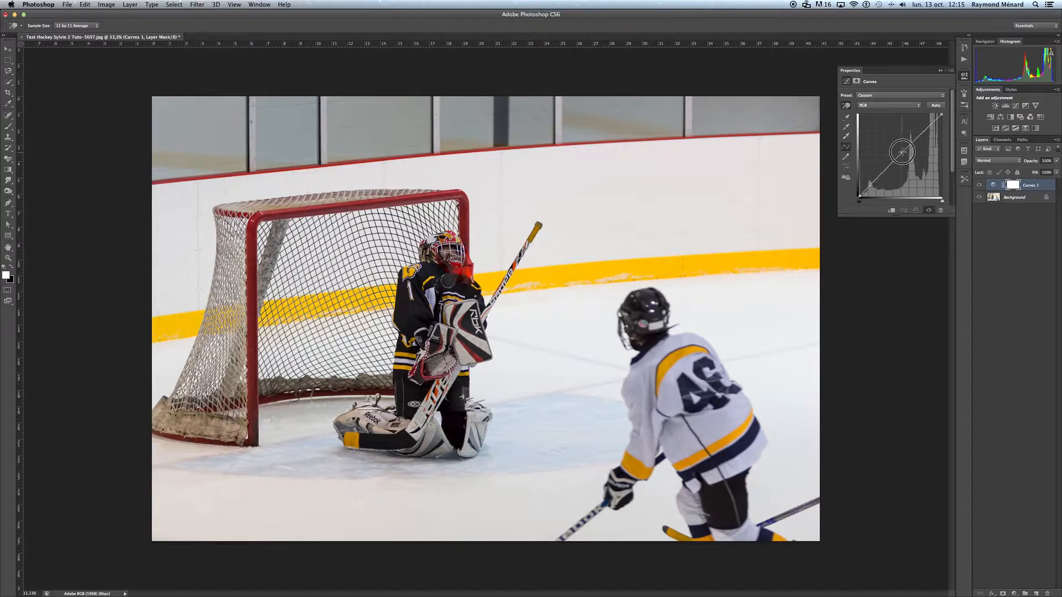
drag(902, 151, 899, 150)
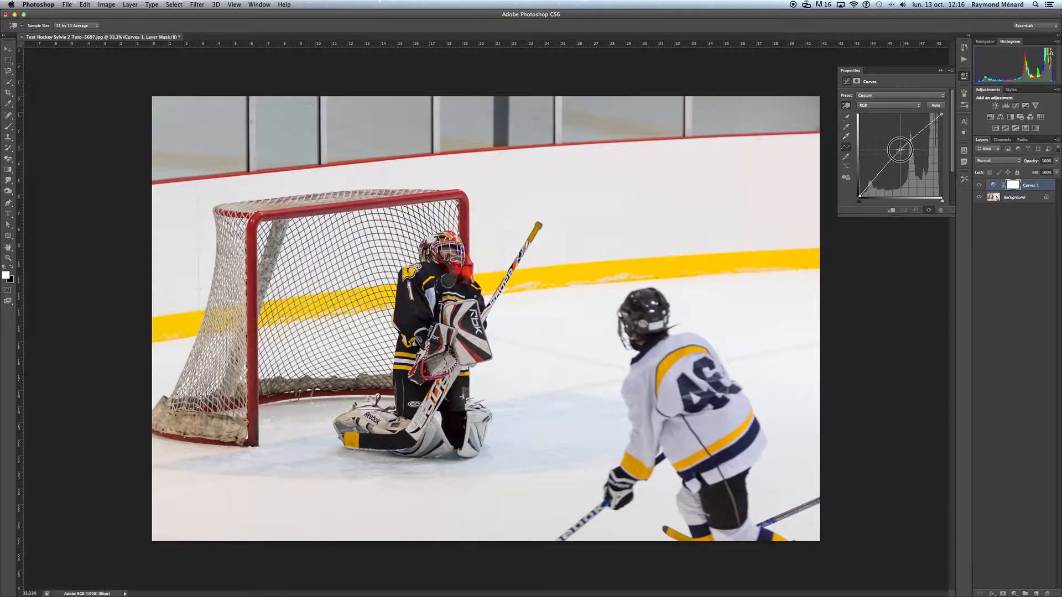
click(900, 149)
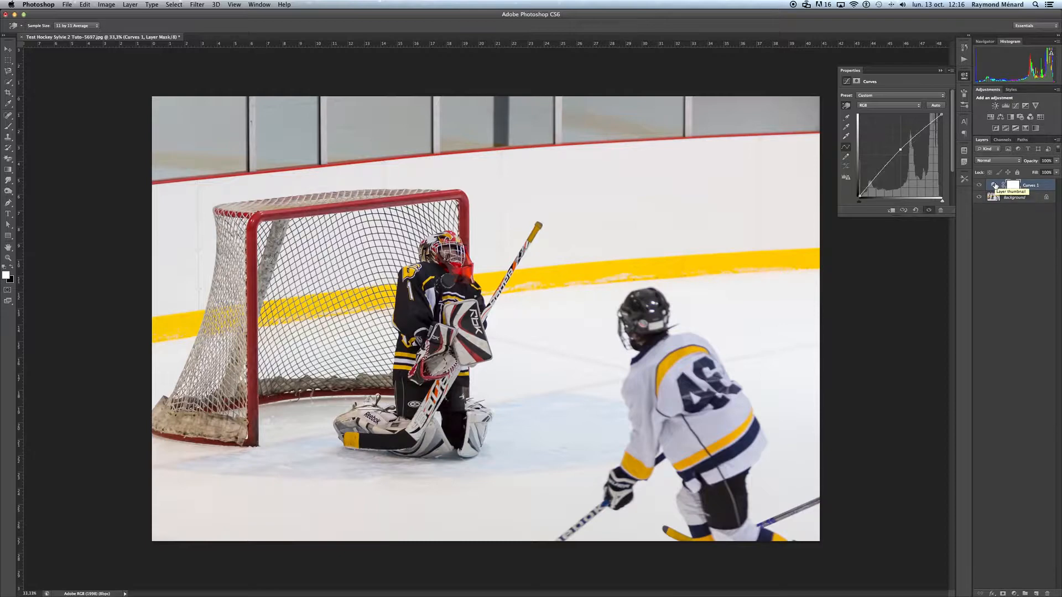
key(super+i)
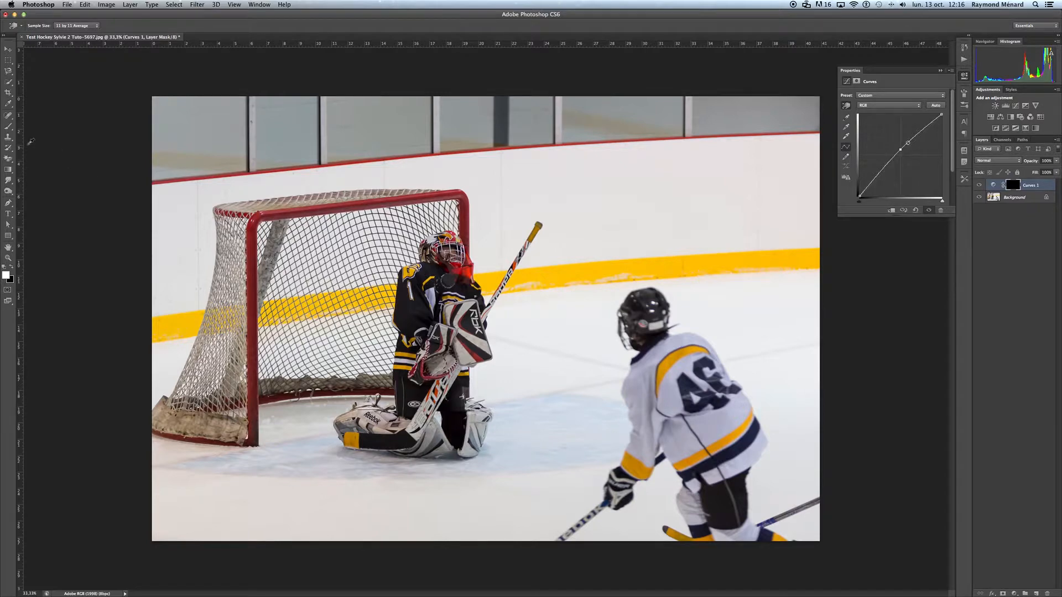
Step: Set up a large soft brush with 0% hardness for the Curves mask, reducing its flow and raising its opacity
click(8, 128)
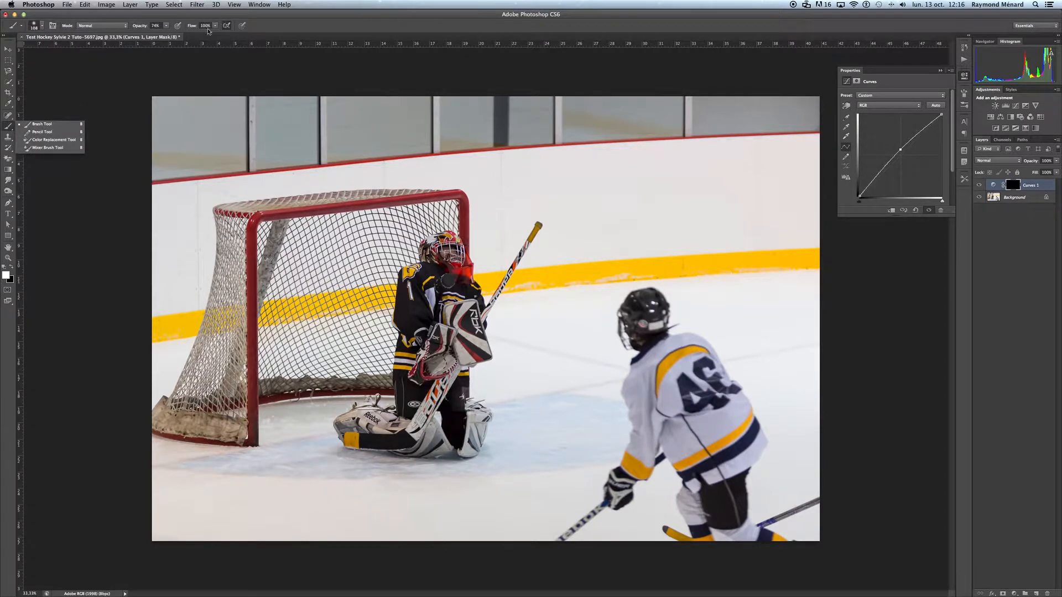
click(216, 27)
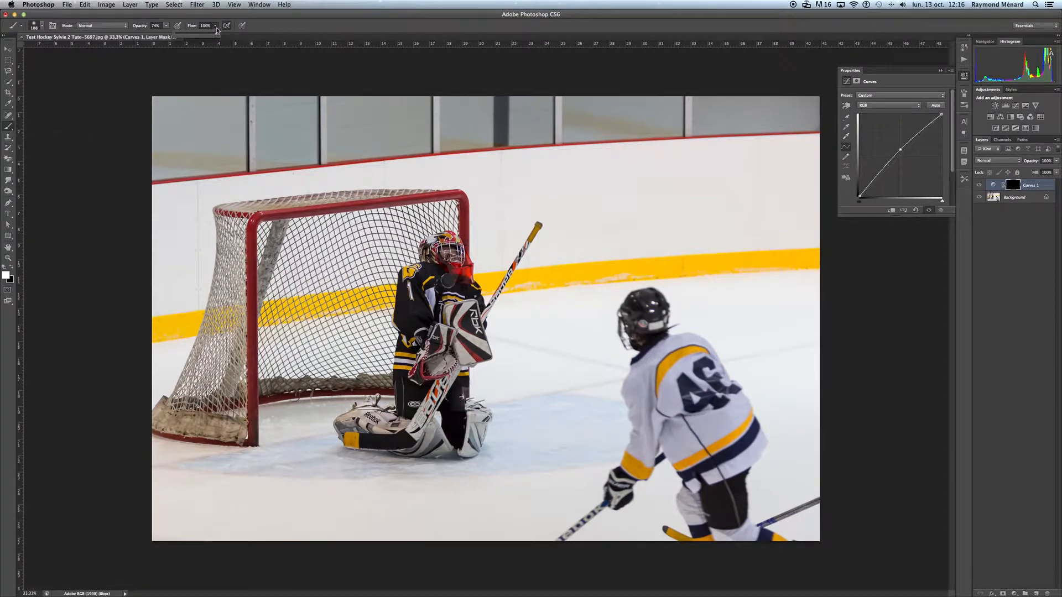
drag(215, 35, 176, 35)
click(166, 28)
right_click(430, 299)
click(506, 319)
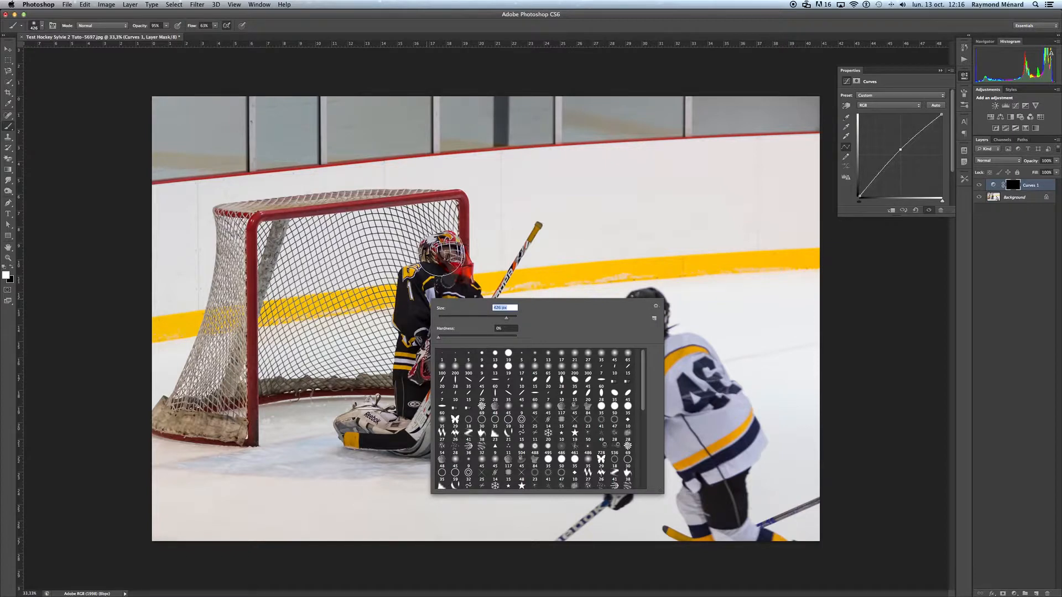
key(Return)
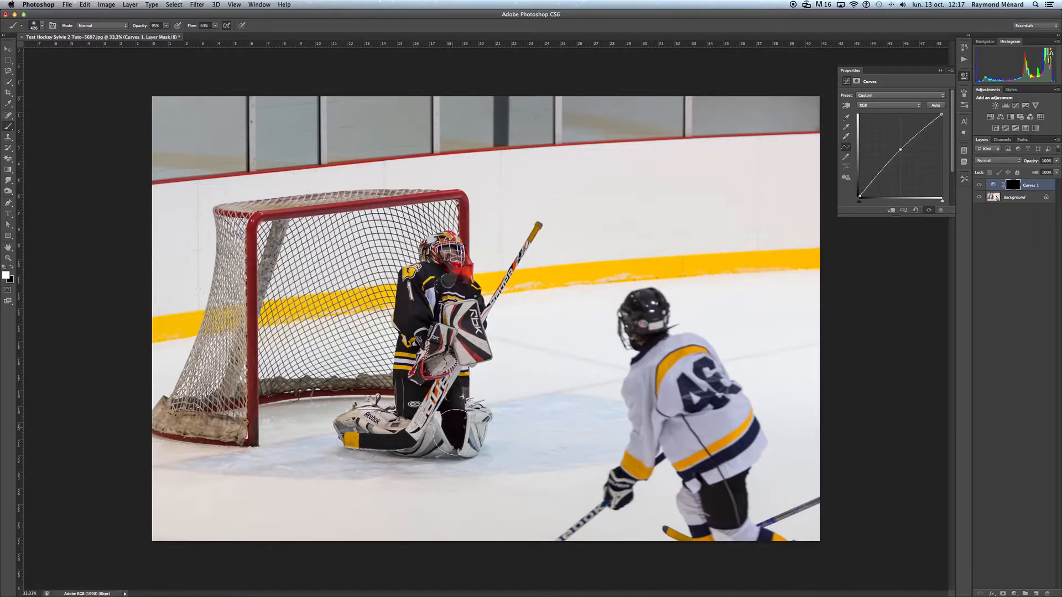
Step: Paint white over the goalie on the Curves mask, reducing the brush for the stick and using 79 px for other small areas
mouse_move(455, 433)
mouse_down()
mouse_move(362, 435)
mouse_move(503, 268)
mouse_move(525, 259)
mouse_up()
right_click(526, 259)
click(551, 277)
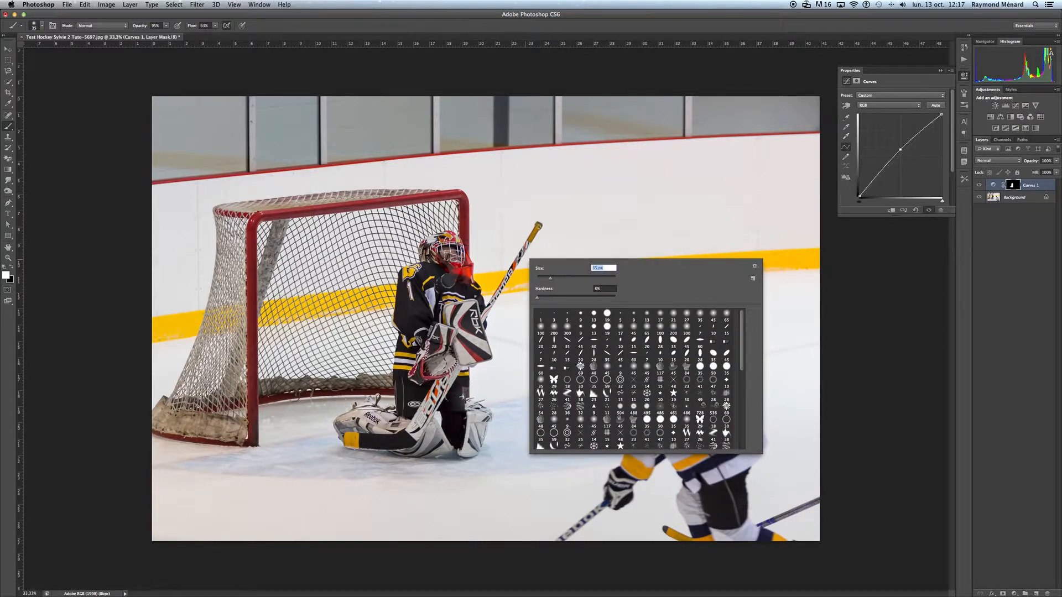
key(Return)
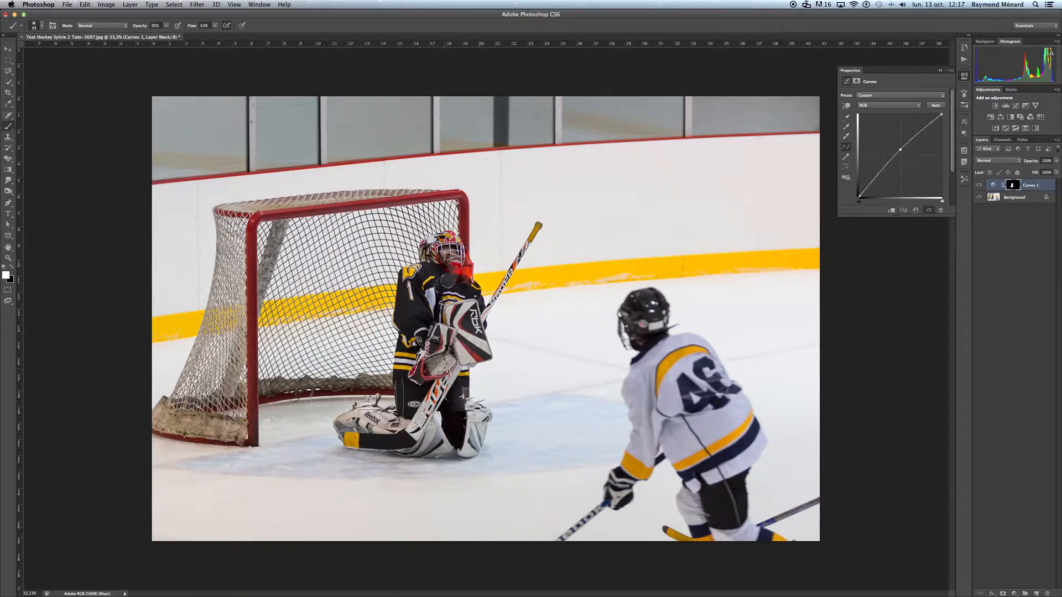
right_click(454, 395)
drag(459, 408, 478, 407)
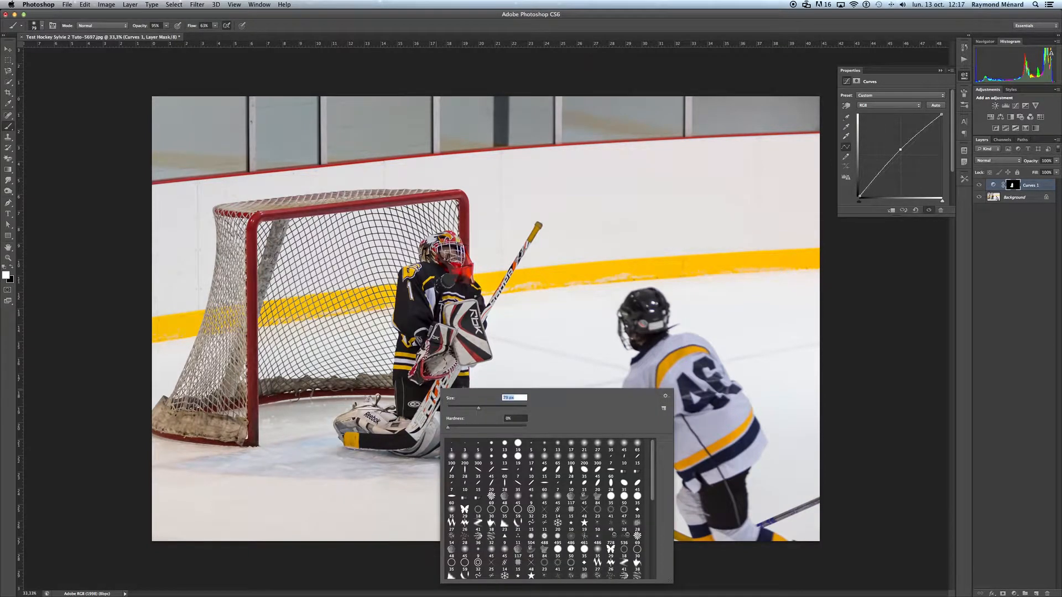
click(423, 390)
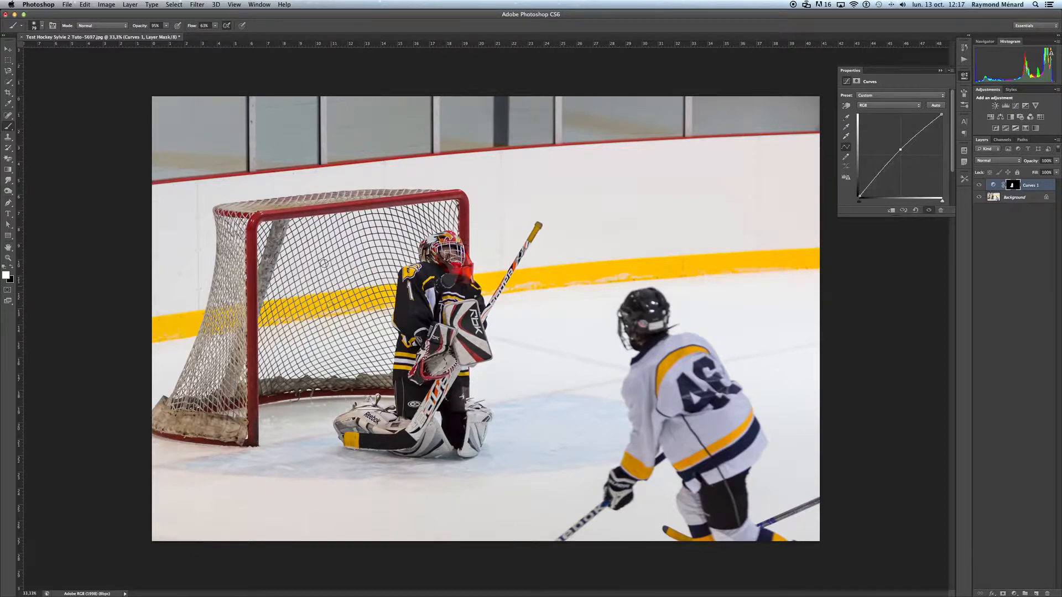
Step: Lower the brush opacity to 43% and enlarge the brush to paint the mask around the goalie's pads
click(166, 26)
drag(166, 37, 146, 37)
key(Return)
right_click(477, 445)
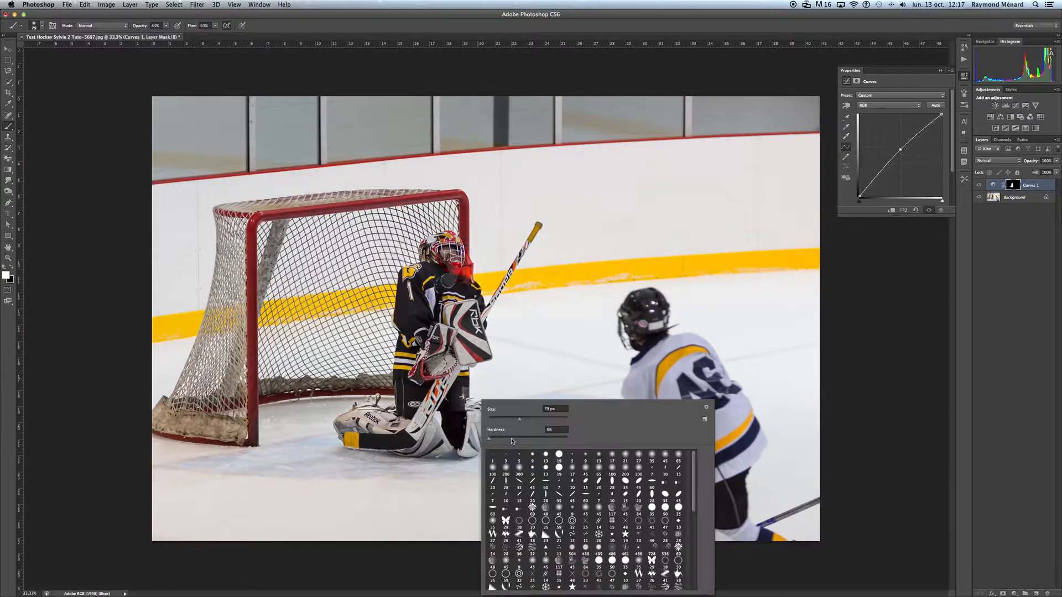
click(544, 418)
key(Return)
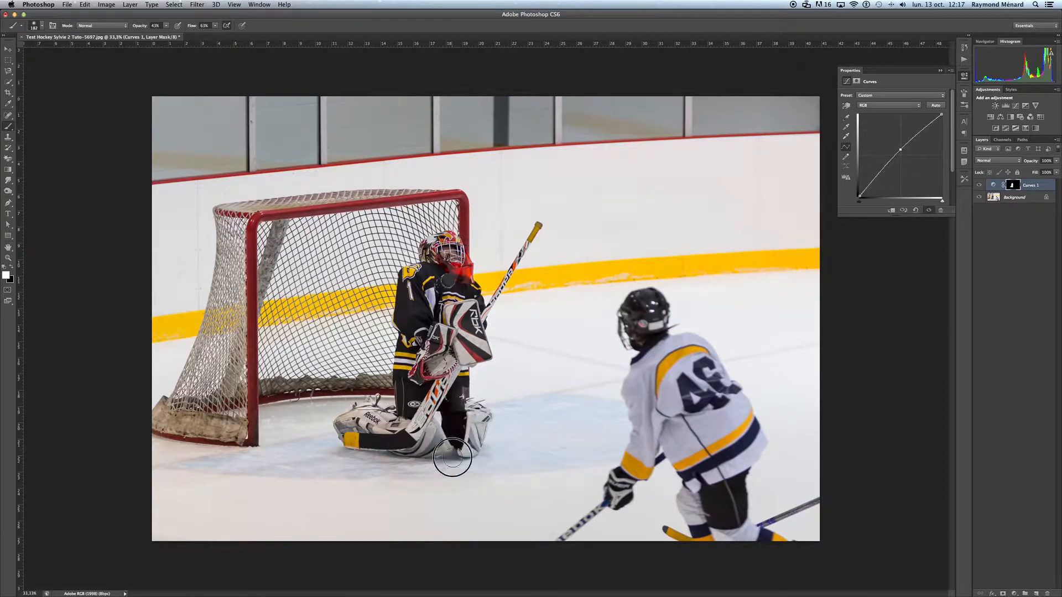
Step: Raise the brush opacity to 88% and then 100%, painting the base of the net into the Curves mask
click(166, 26)
drag(169, 34, 187, 36)
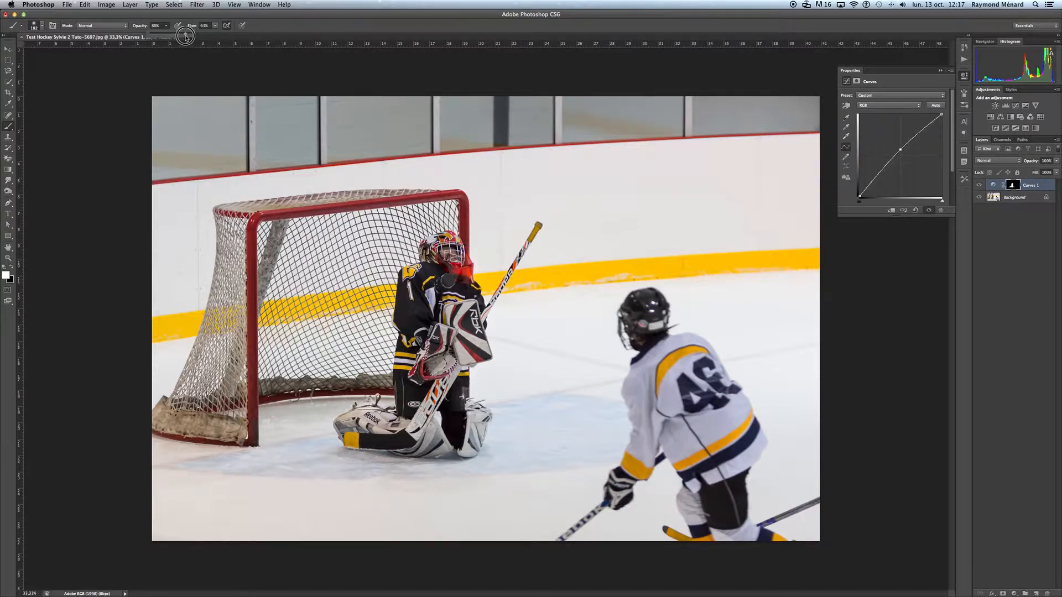
mouse_move(342, 405)
mouse_down()
mouse_move(272, 417)
mouse_move(366, 401)
mouse_move(269, 413)
mouse_up()
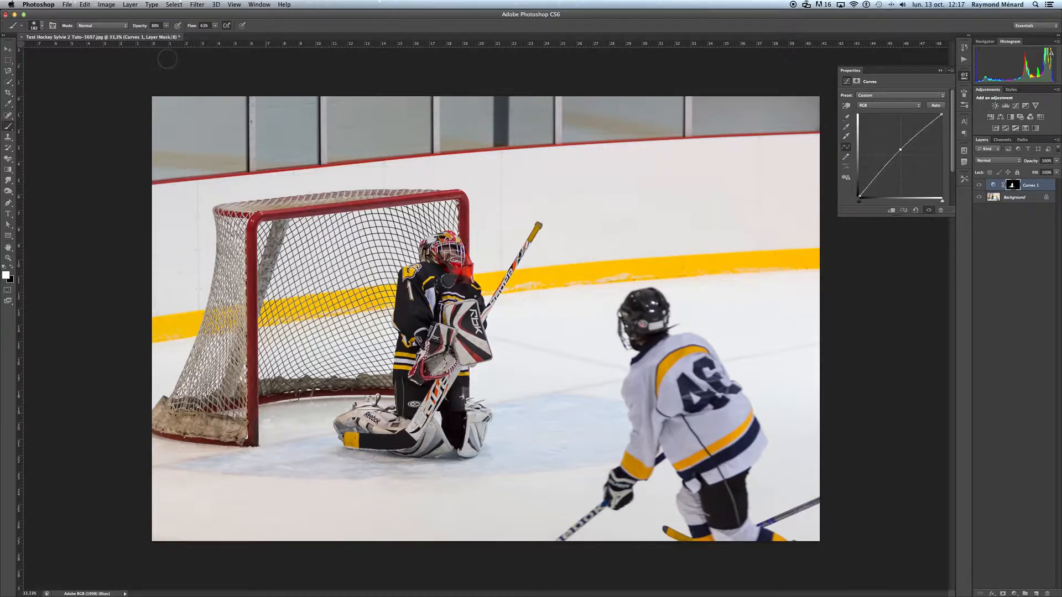
key(0)
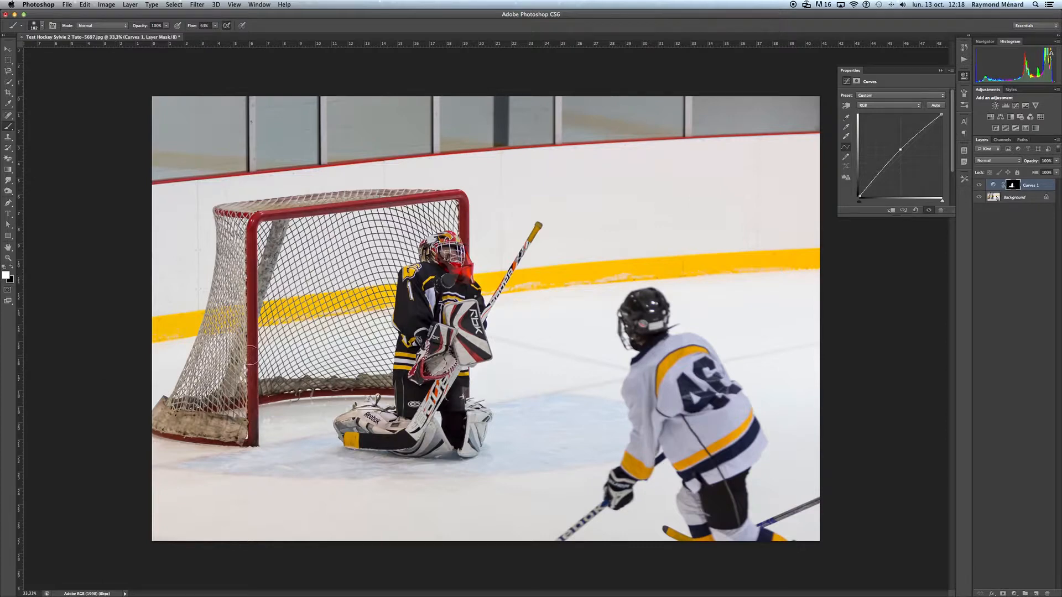
Step: Flatten the Curves adjustment into the image and collapse the adjustment properties
click(131, 5)
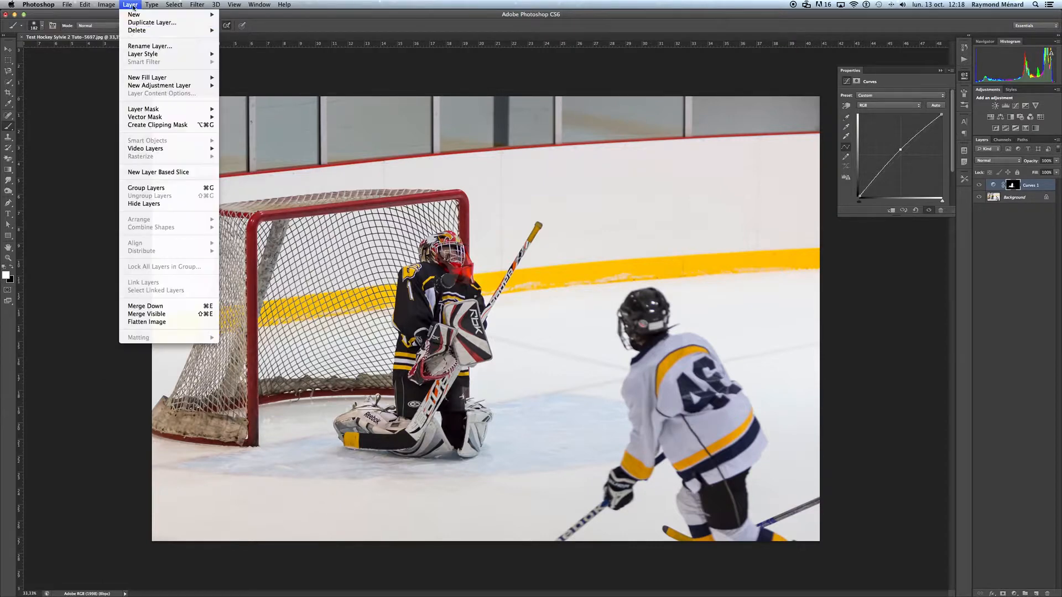
click(145, 322)
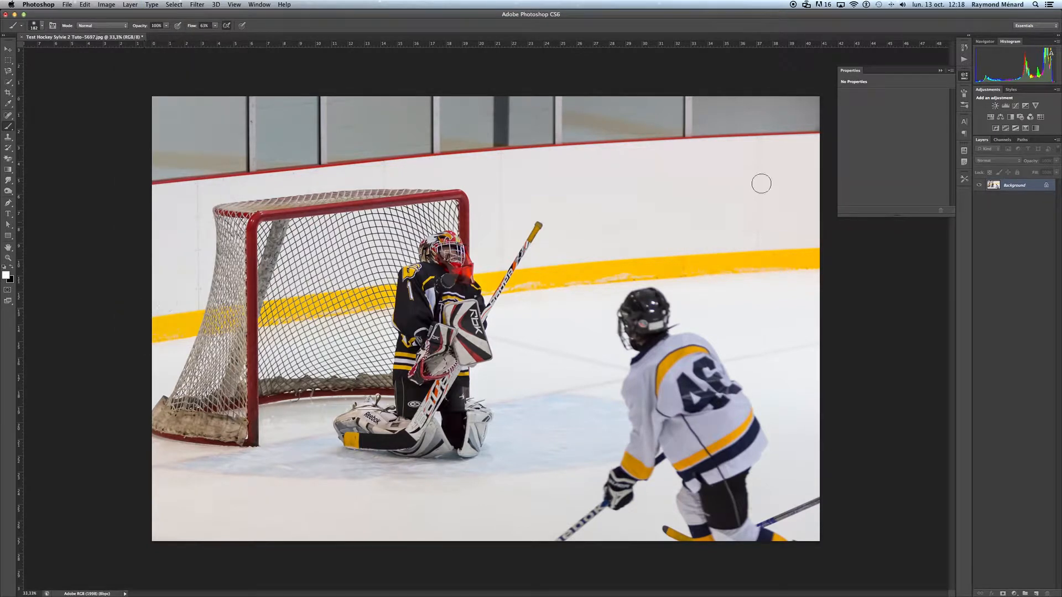
click(940, 71)
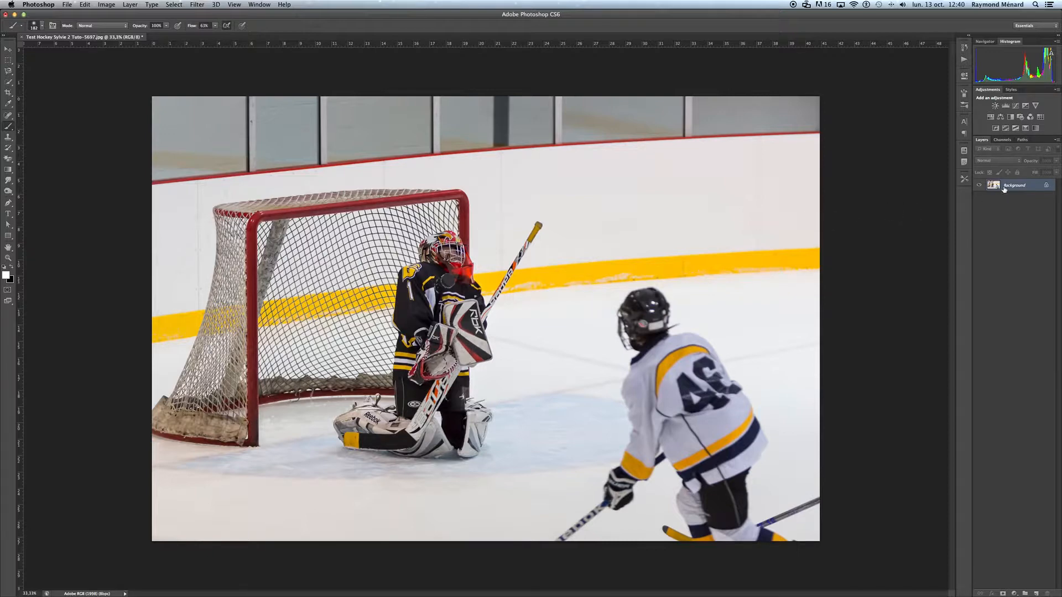
Step: Duplicate the Background layer and set the Dodge tool to the Shadows range with an exposure of 9%
key(super+j)
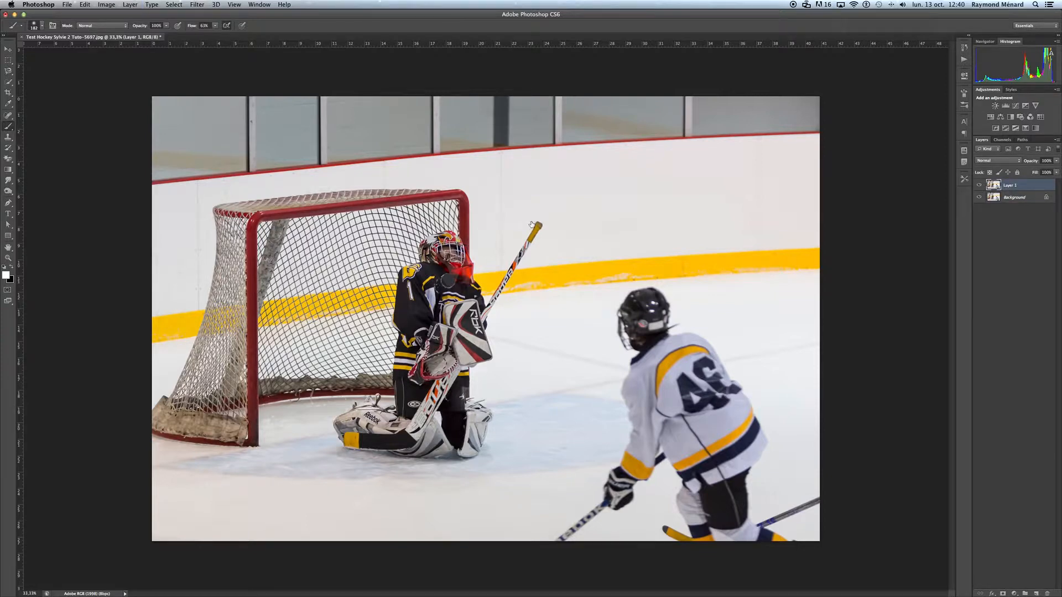
click(9, 192)
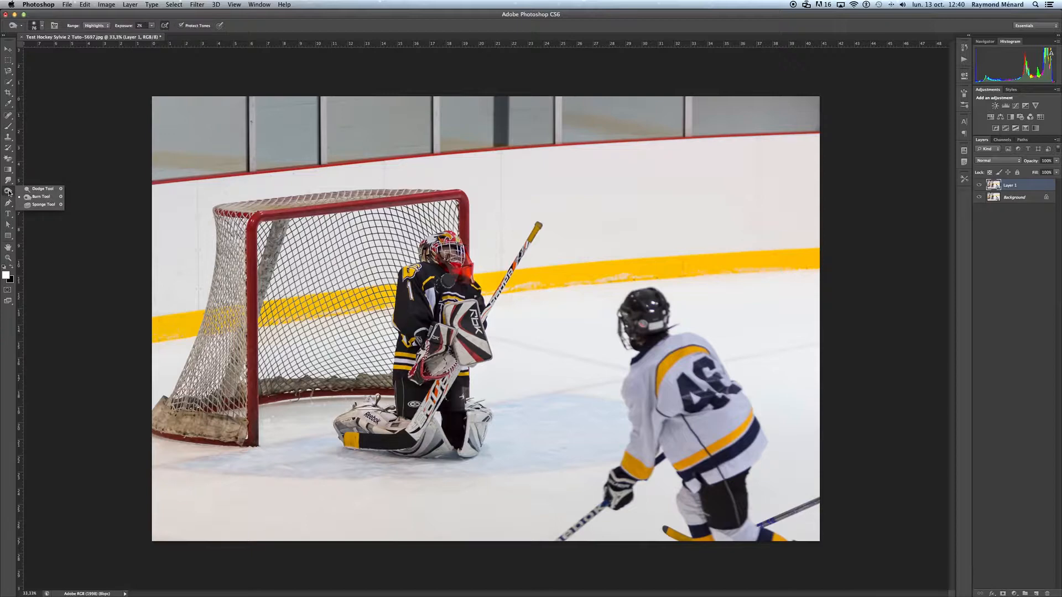
click(39, 189)
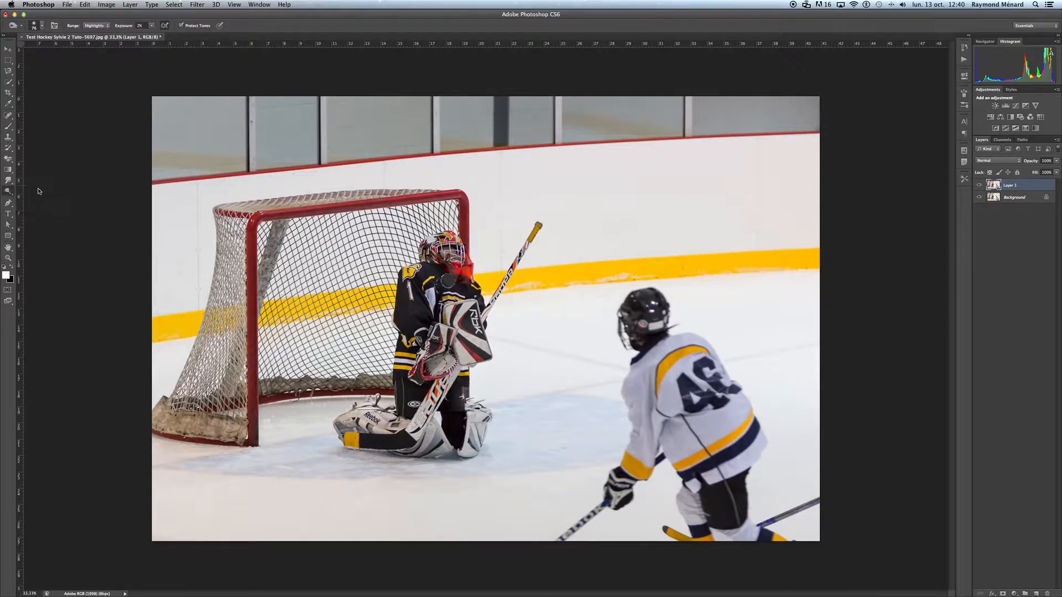
click(109, 26)
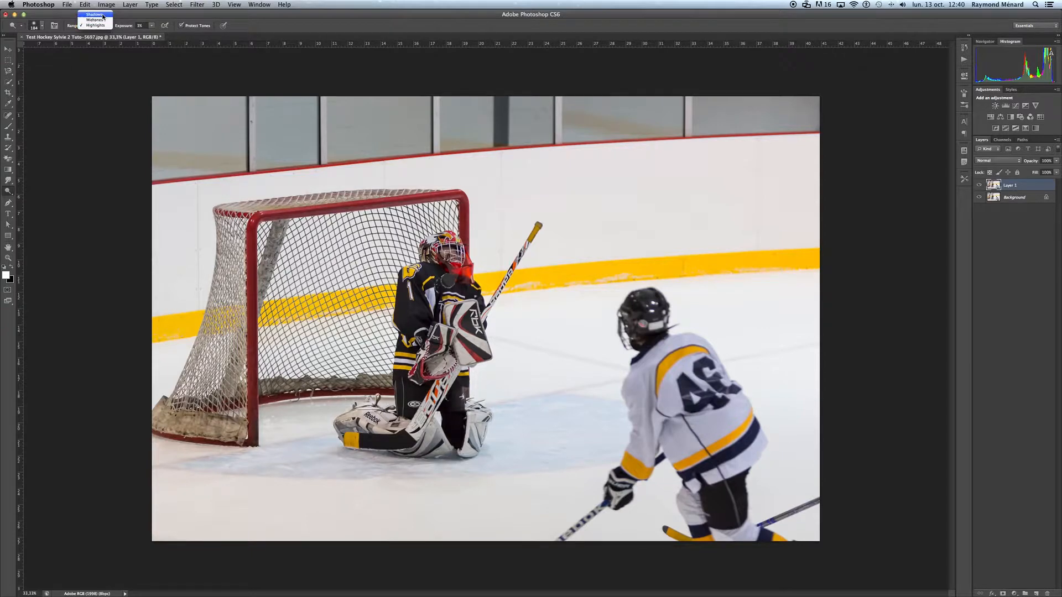
click(105, 15)
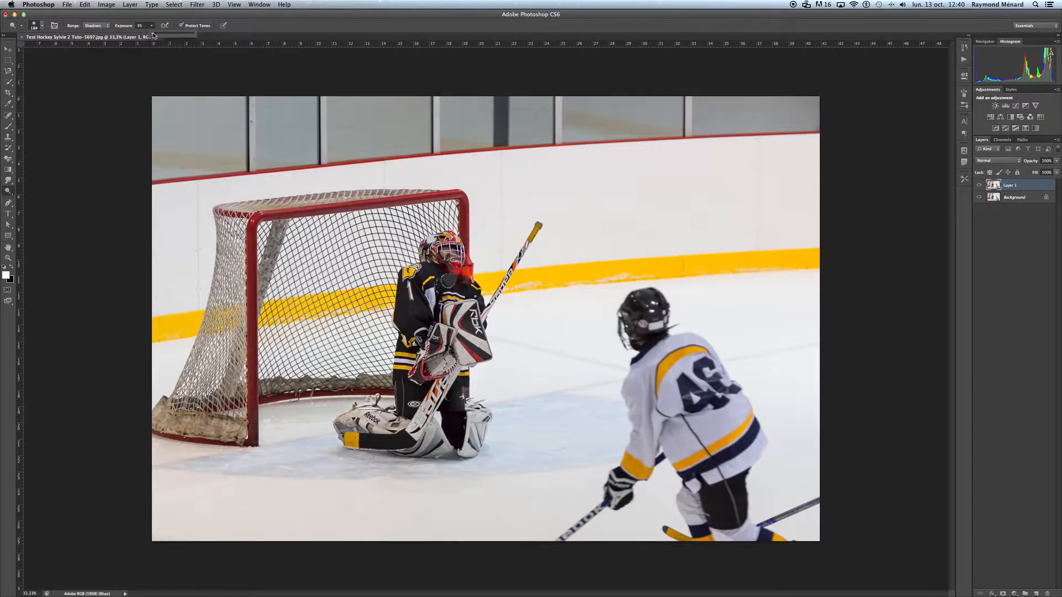
drag(153, 36, 157, 35)
Step: Reduce the Dodge brush to 55 px and lighten the shadows on the goalie
right_click(469, 318)
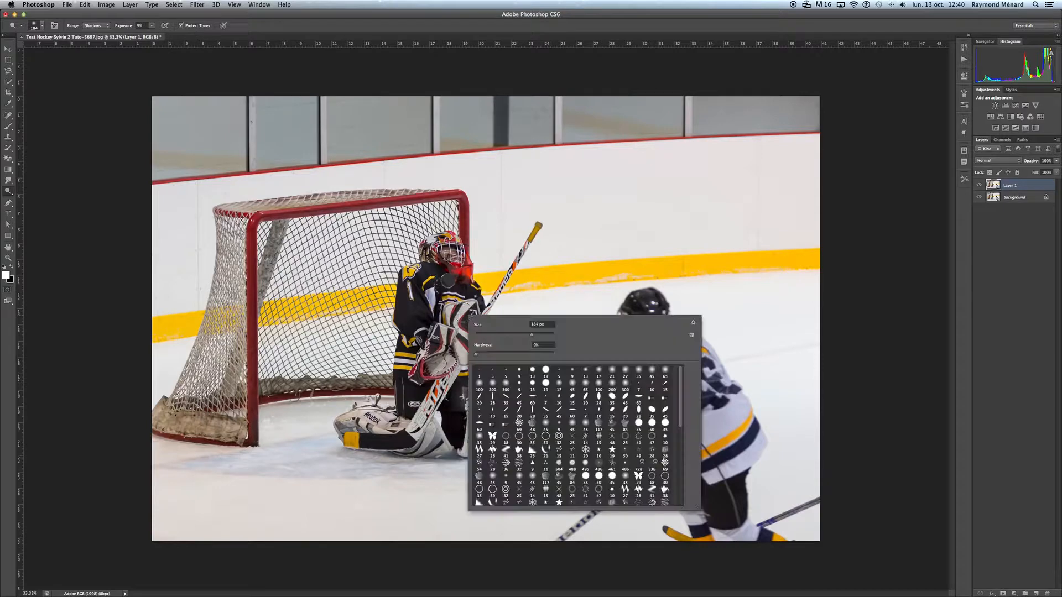
click(491, 334)
drag(494, 335, 496, 334)
key(Return)
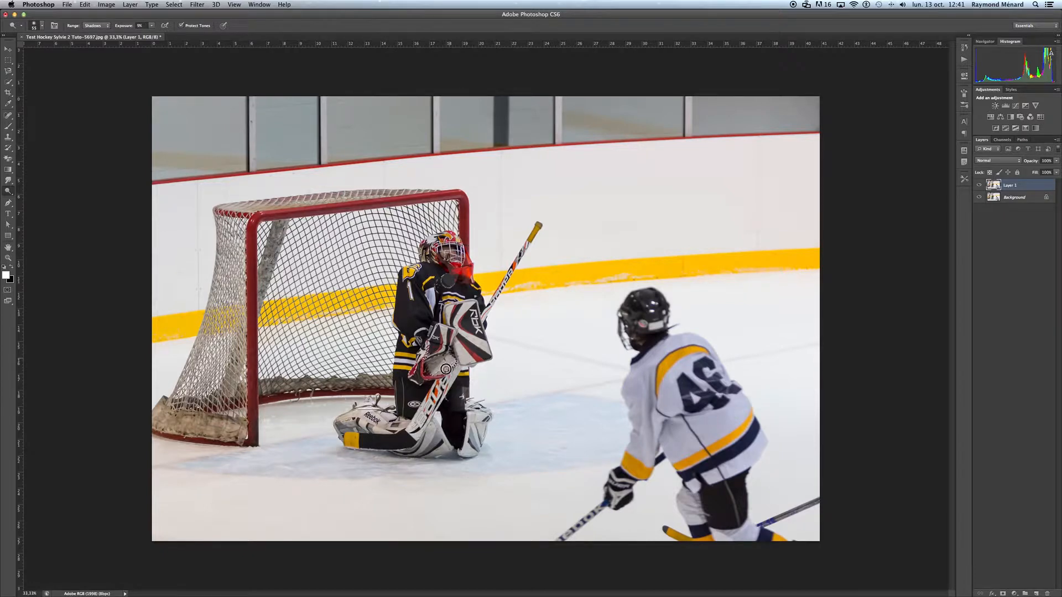
Step: Switch the Dodge range to Midtones, enlarge the brush to about 159 px and lighten the goalie's midtones
click(108, 27)
click(95, 33)
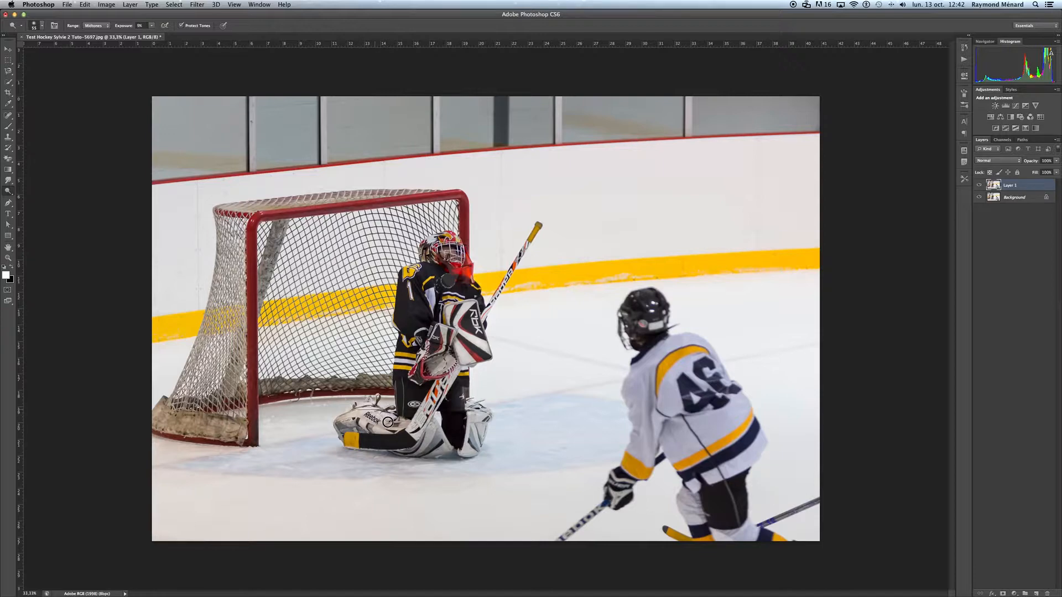
right_click(337, 404)
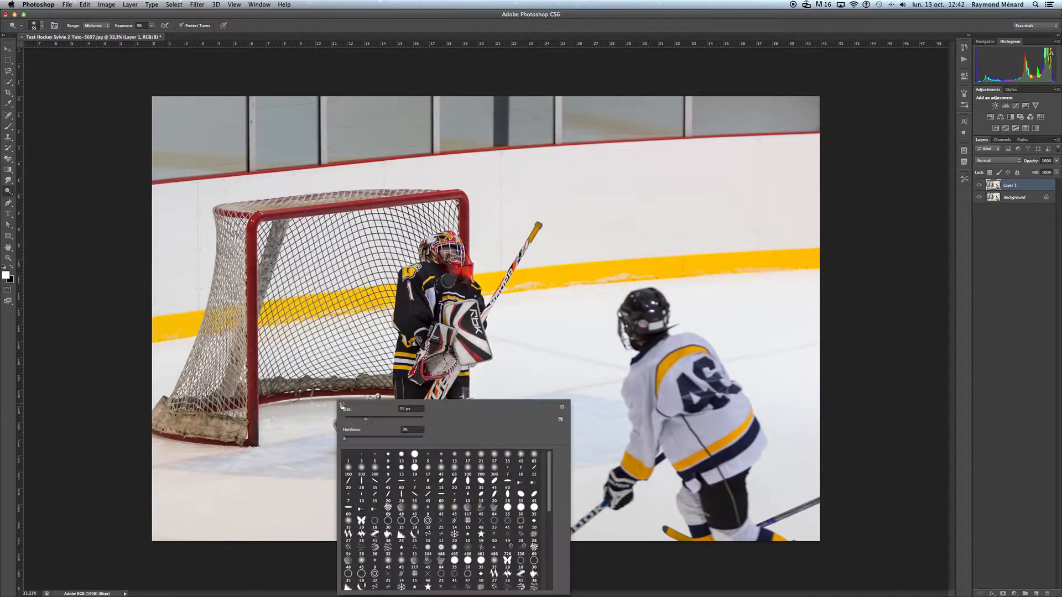
click(387, 419)
mouse_move(285, 415)
mouse_down()
mouse_move(320, 408)
mouse_move(289, 415)
mouse_move(315, 419)
mouse_move(332, 410)
mouse_move(320, 403)
mouse_move(429, 432)
mouse_move(479, 423)
mouse_move(470, 438)
mouse_move(446, 419)
mouse_up()
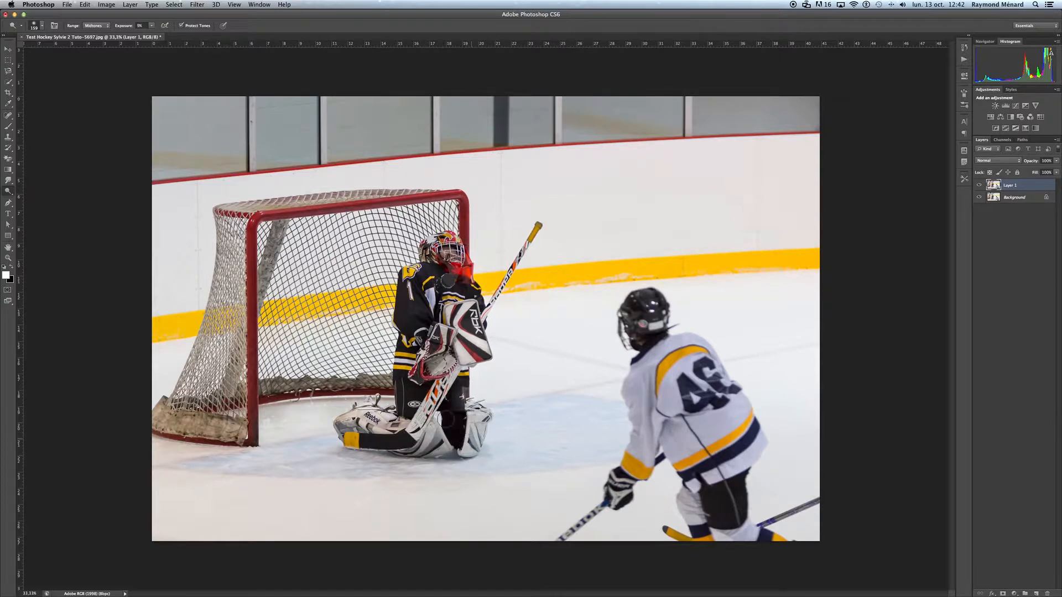
Step: Dodge the goalie in the Highlights range at a lower exposure, and compare the image with and without the dodged layer
click(107, 26)
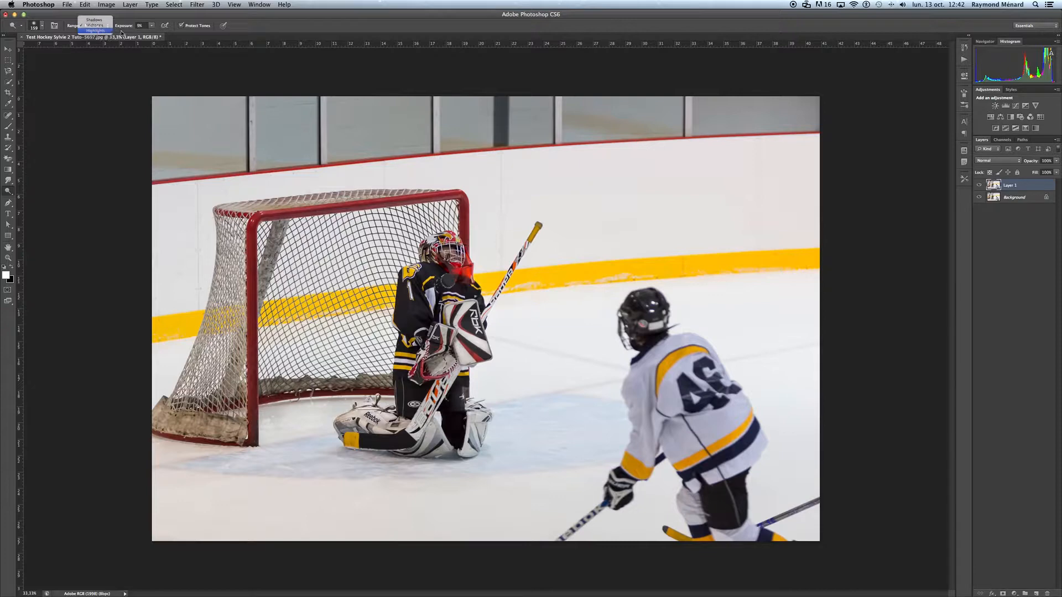
click(103, 30)
drag(151, 29, 148, 35)
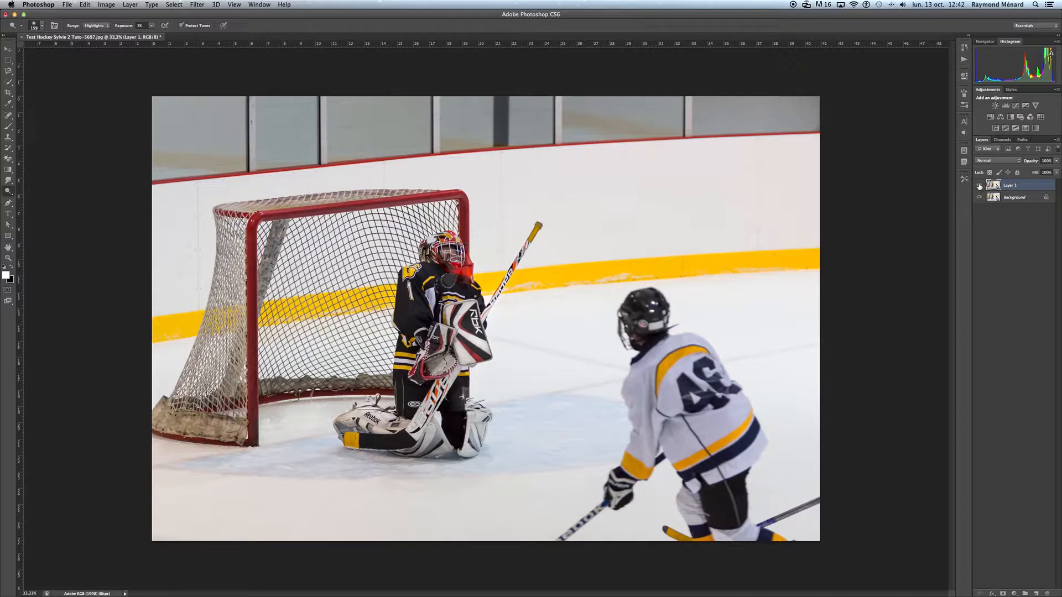
click(978, 187)
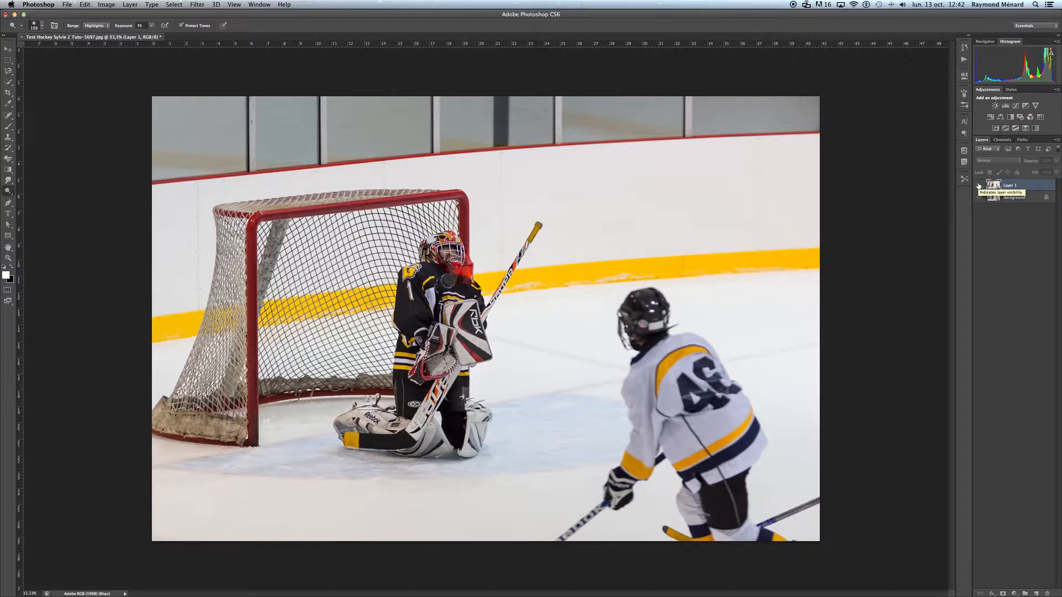
click(978, 186)
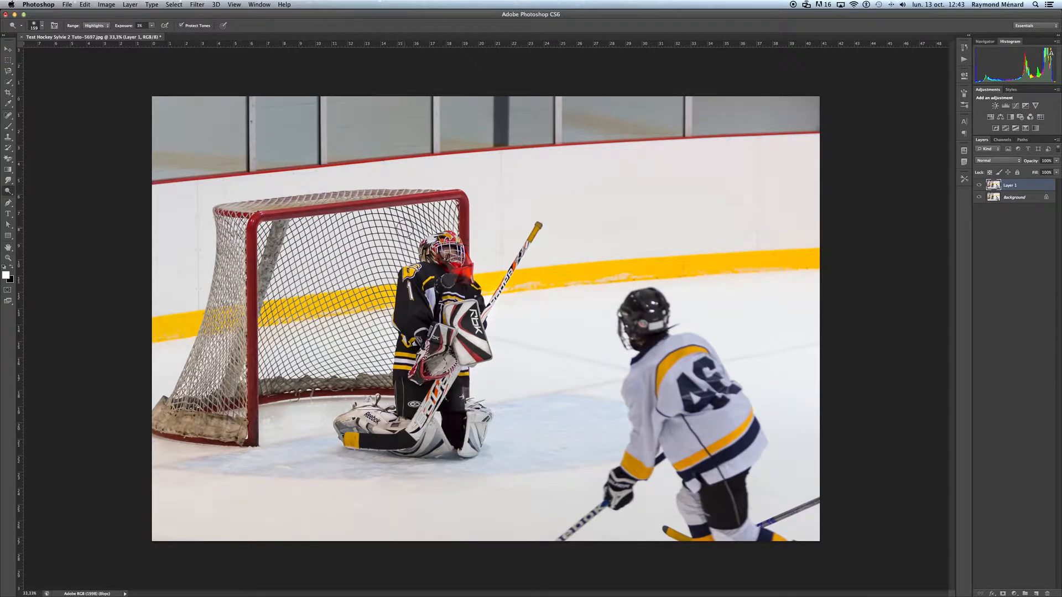
Step: Flatten the dodged layer into the image and duplicate the Background layer
click(198, 5)
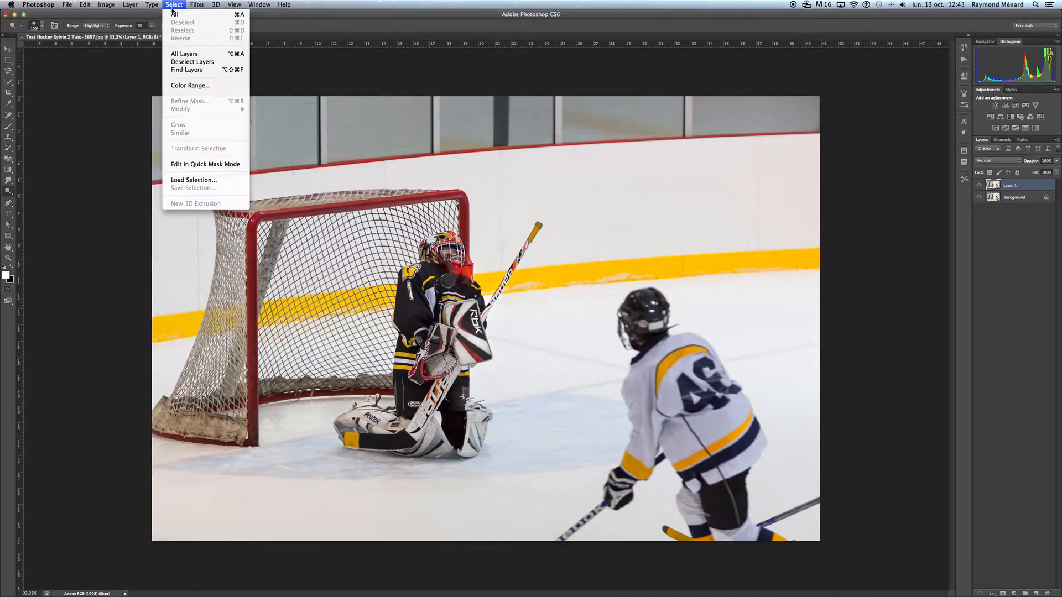
mouse_move(131, 5)
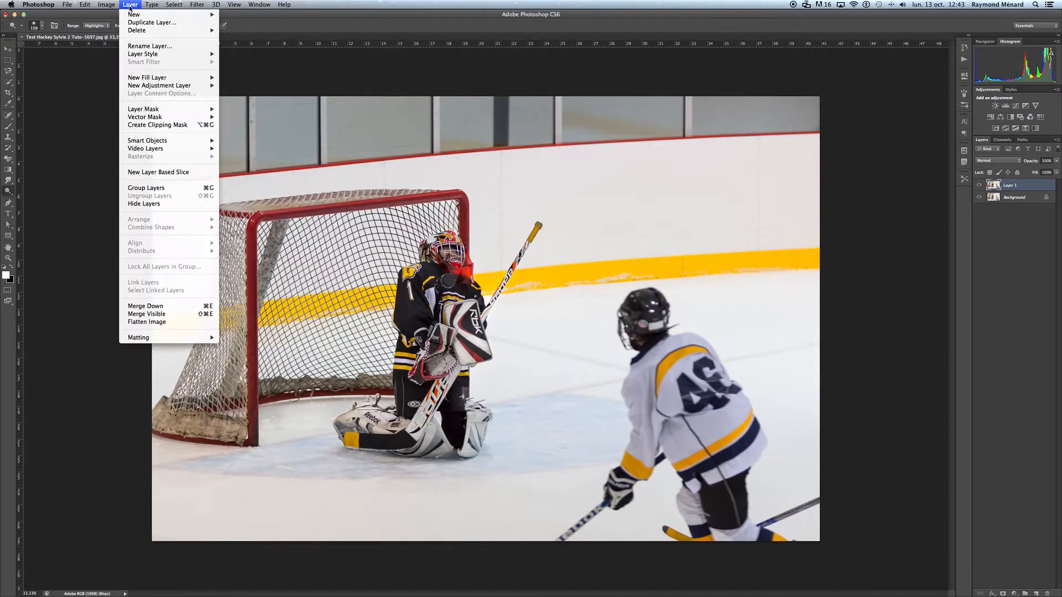
click(150, 322)
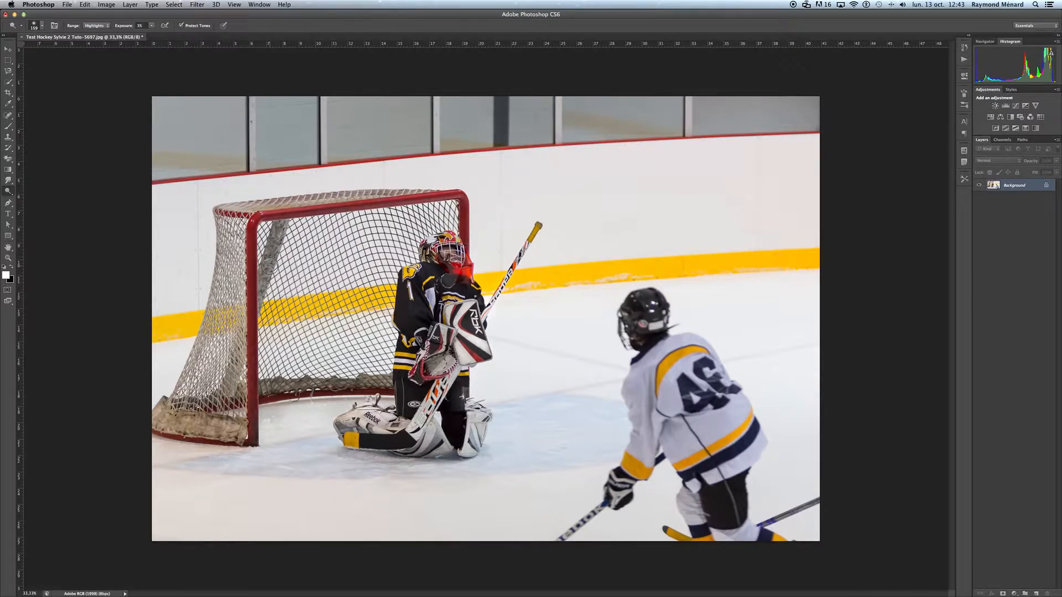
key(super+j)
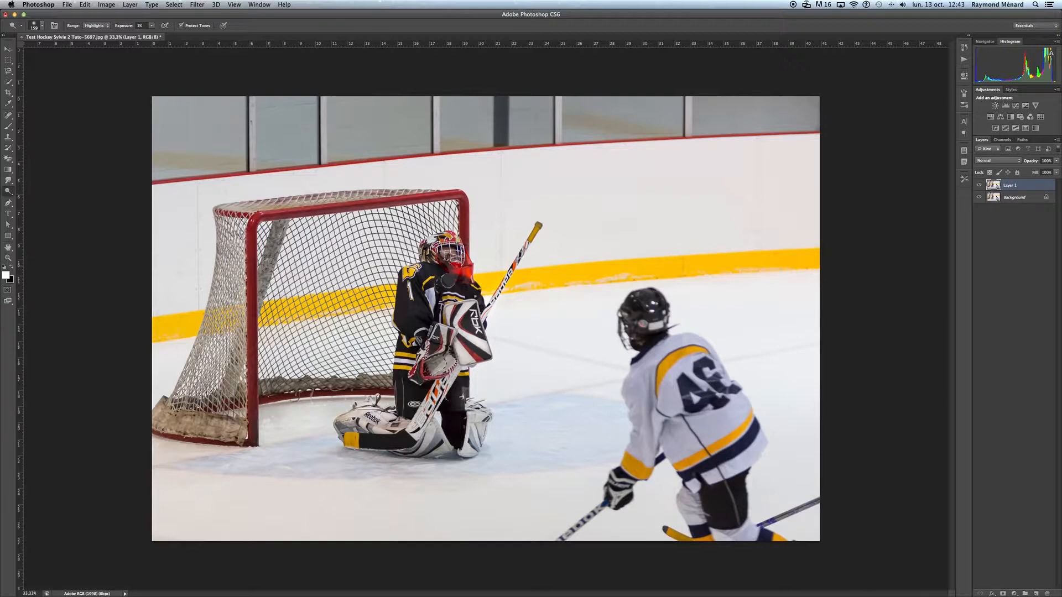
Step: Set up the Burn tool for the Shadows range with an exposure of 12%
click(7, 192)
click(38, 196)
click(108, 27)
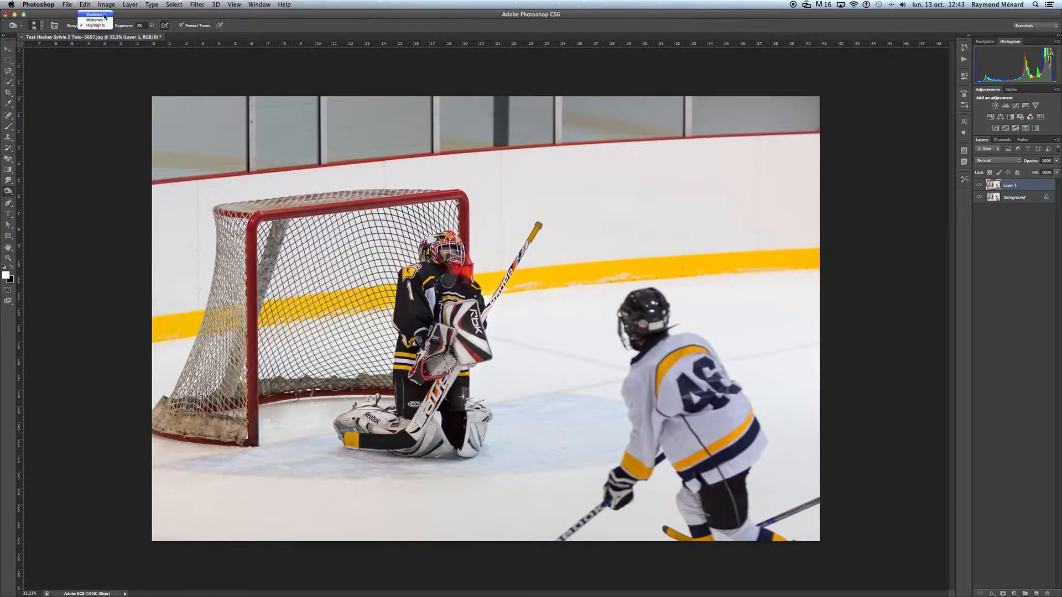
click(151, 26)
drag(154, 33, 156, 34)
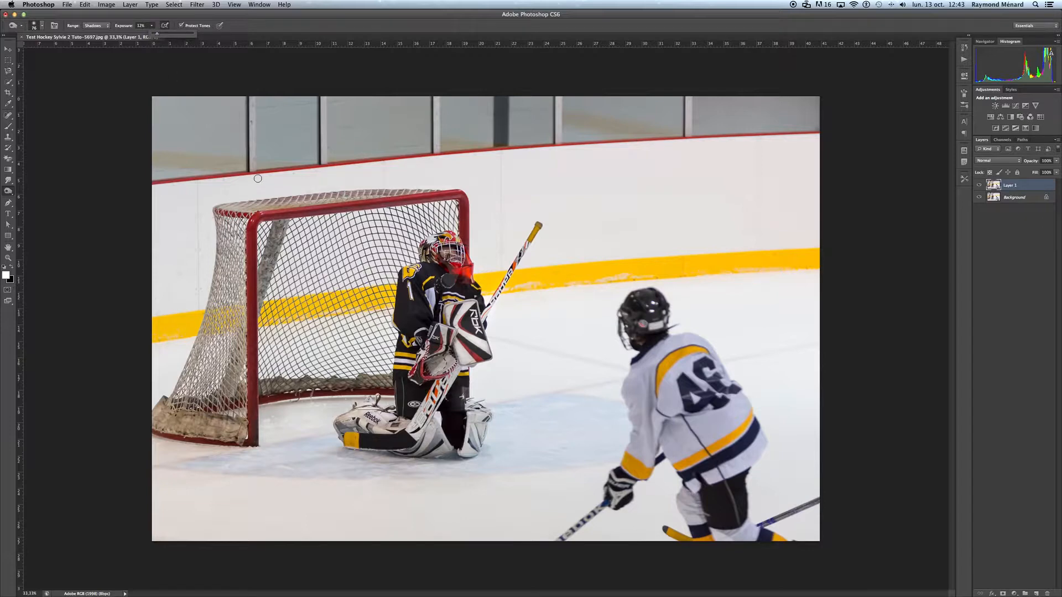
Step: Reduce the Burn brush to about 18 px and darken the shadows on the puck in front of the goalie
key(super+plus)
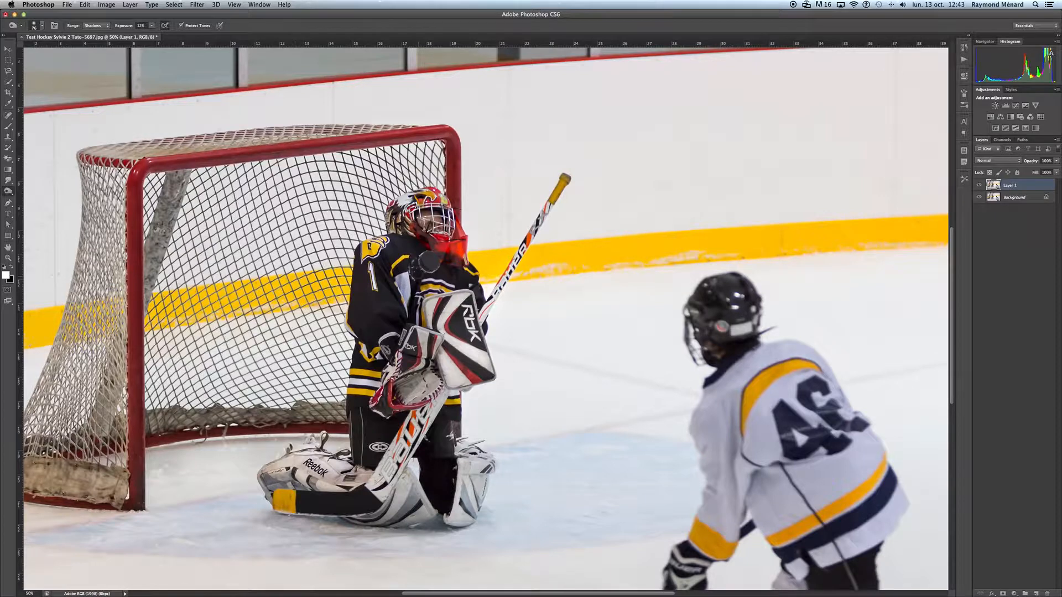
right_click(429, 270)
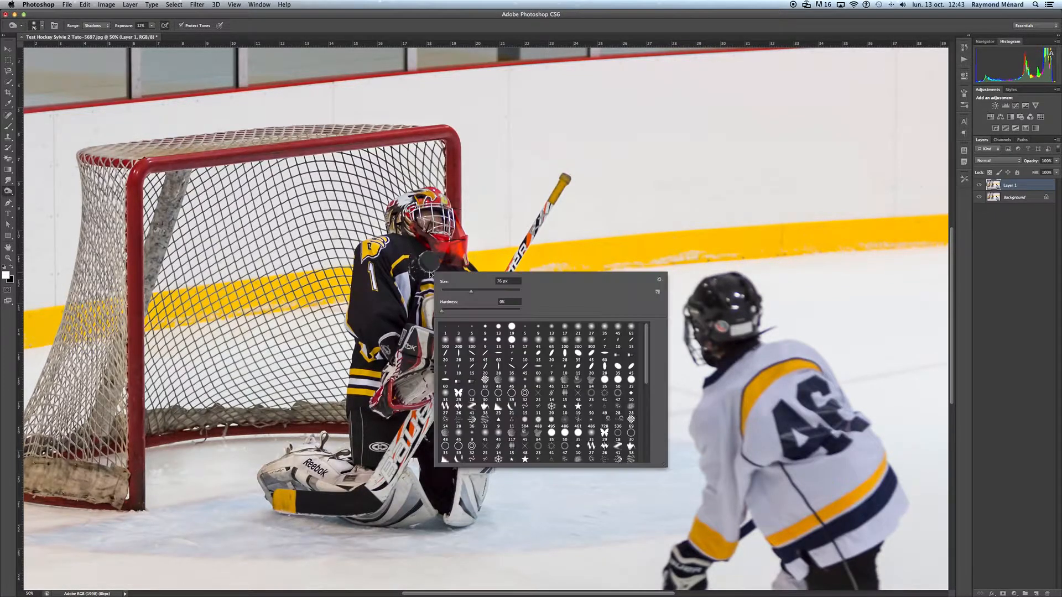
click(451, 292)
drag(448, 293, 421, 261)
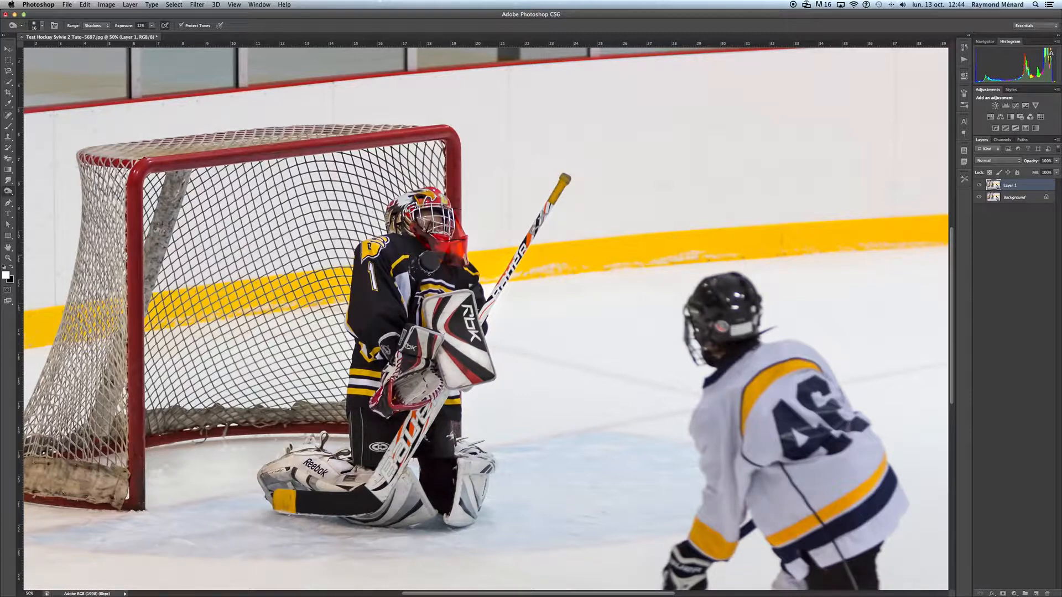
Step: Switch to the Dodge tool in the Highlights range with a 20 px brush for brightening the puck's highlights
click(8, 191)
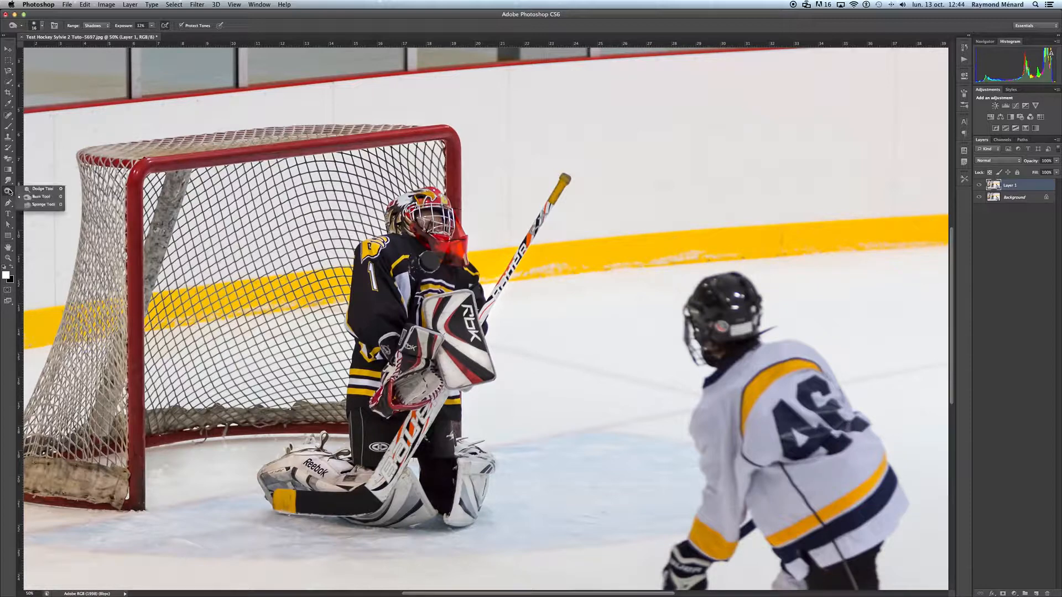
click(41, 190)
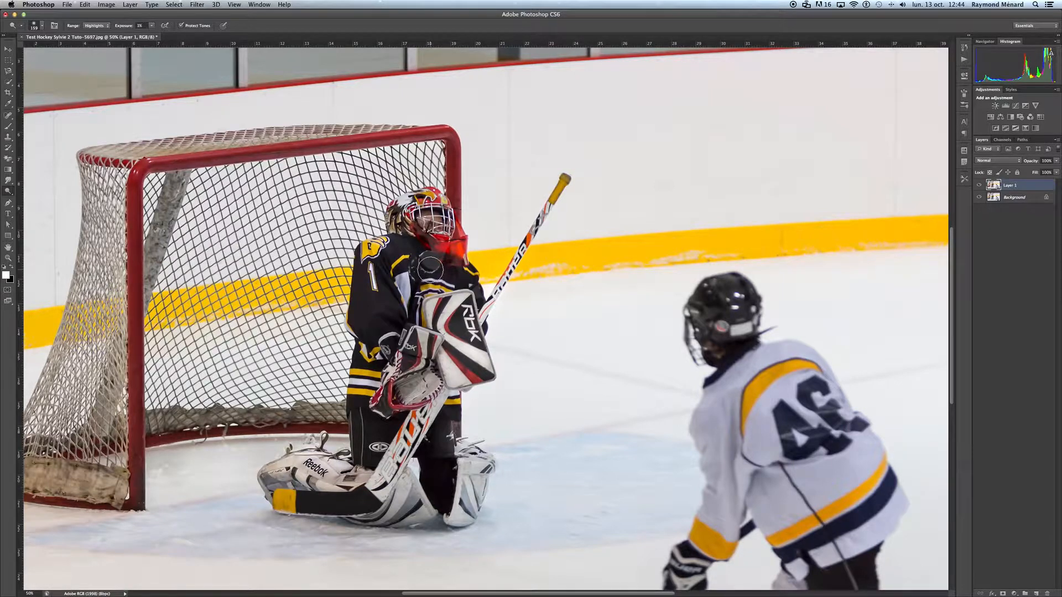
right_click(431, 271)
drag(463, 289, 449, 289)
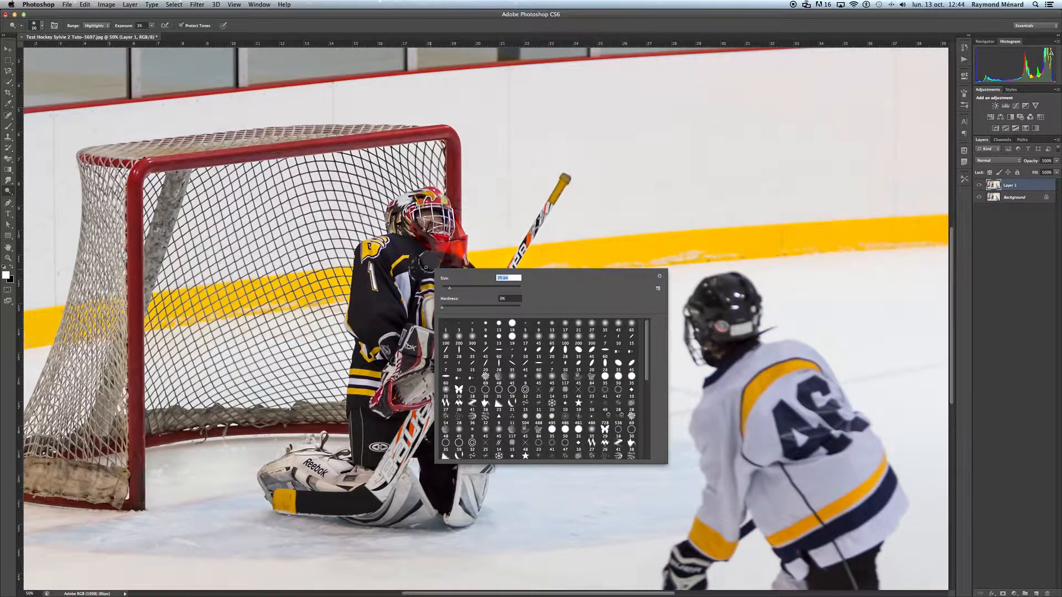
key(Return)
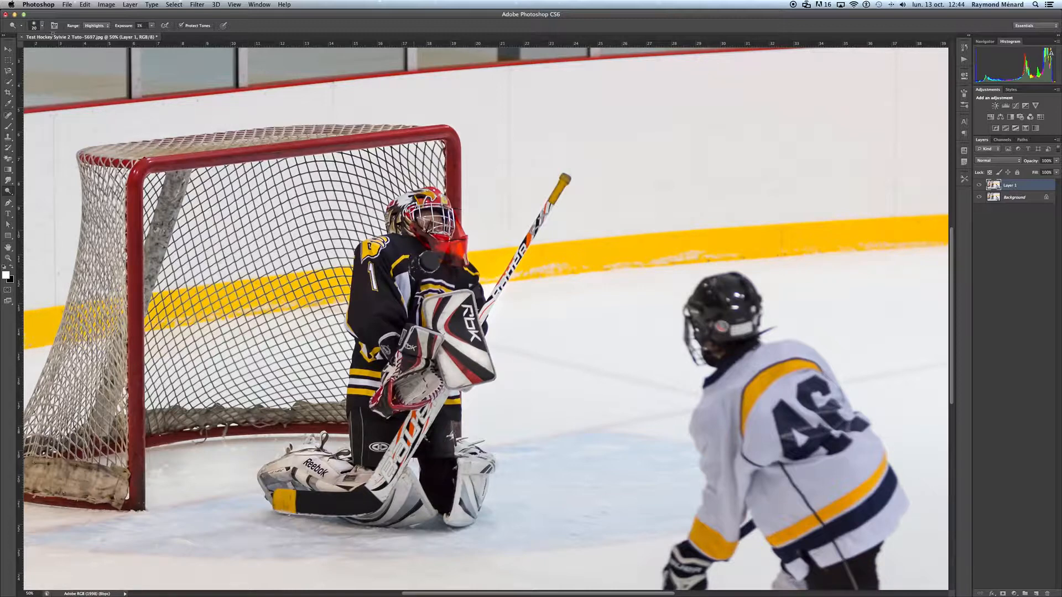
Step: Change the Dodge range to Midtones, raise the exposure, enlarge the brush to about 62 px and lighten the puck
click(104, 26)
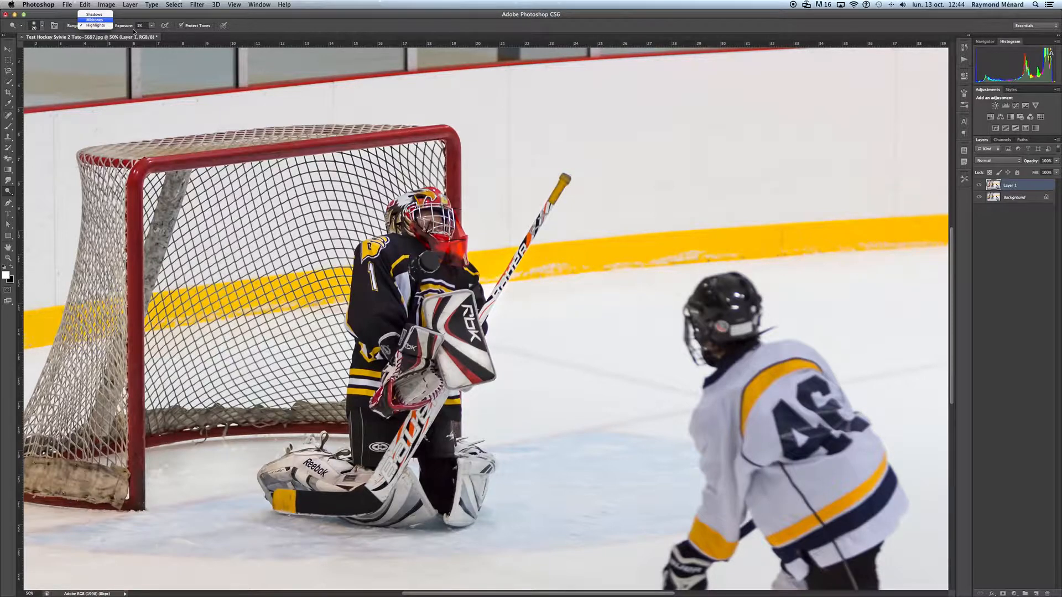
click(151, 26)
drag(153, 34, 157, 34)
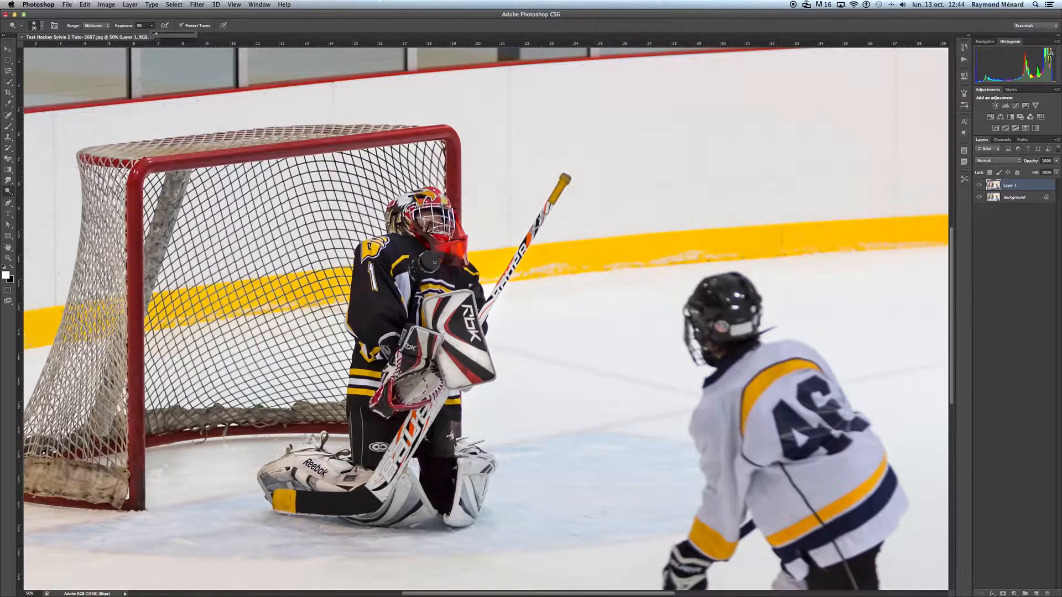
right_click(435, 262)
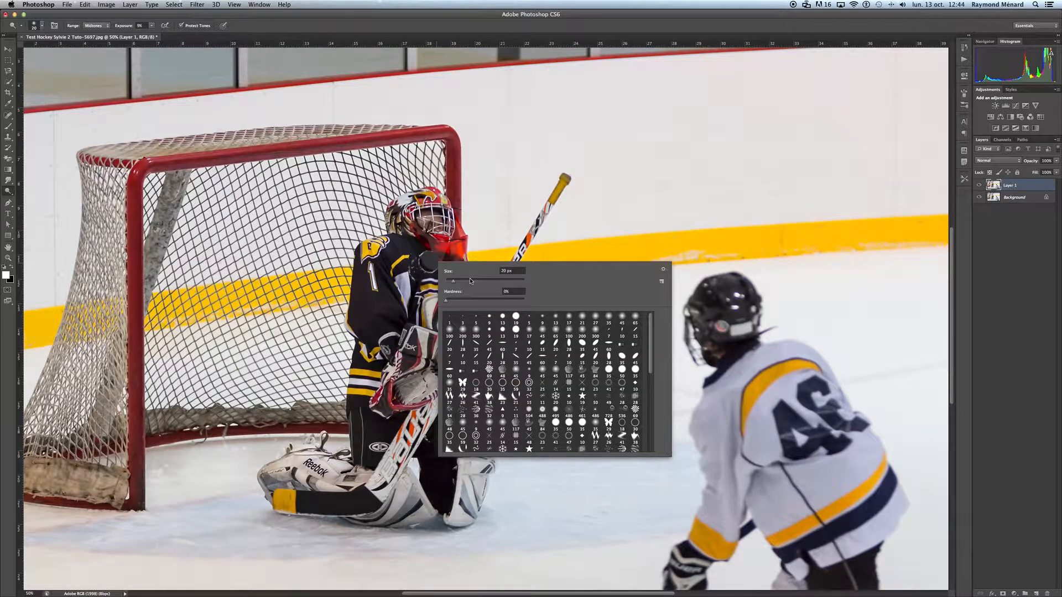
click(469, 281)
click(430, 258)
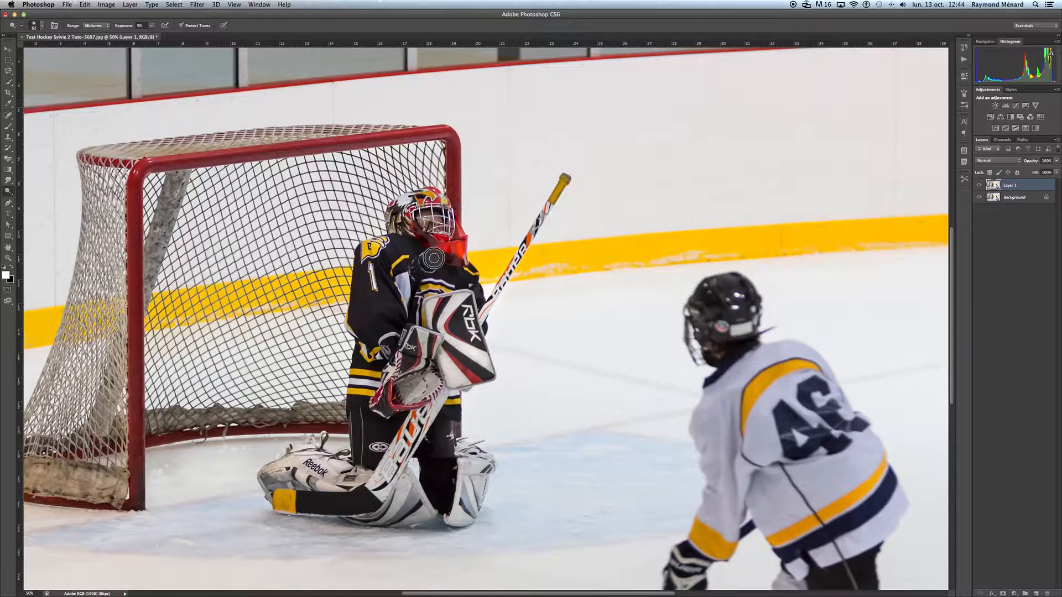
click(433, 258)
Step: Compare the image with and without the puck retouching layer, and flatten the image
key(super+minus)
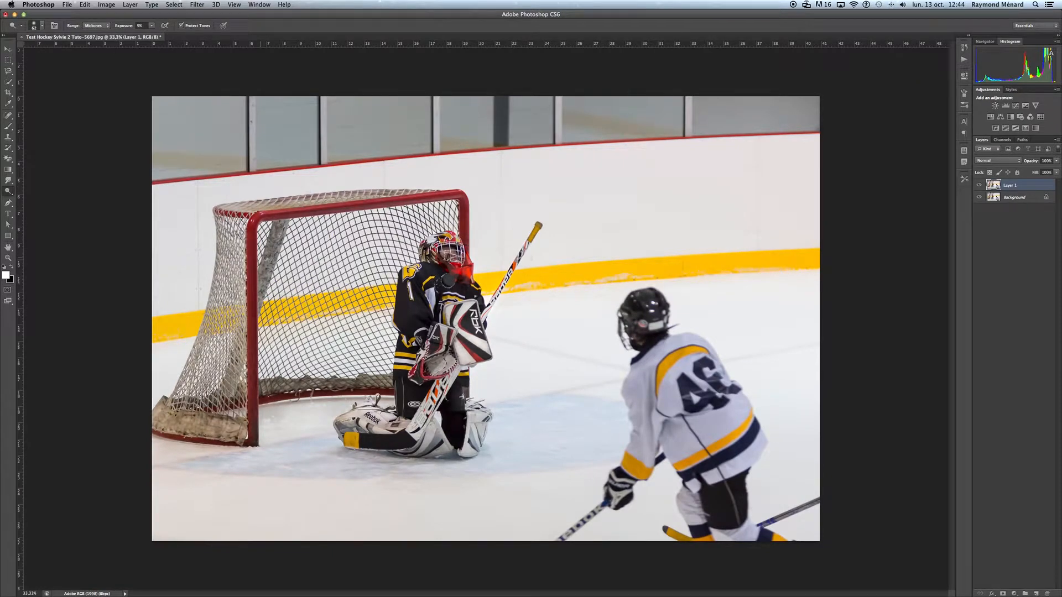
click(979, 186)
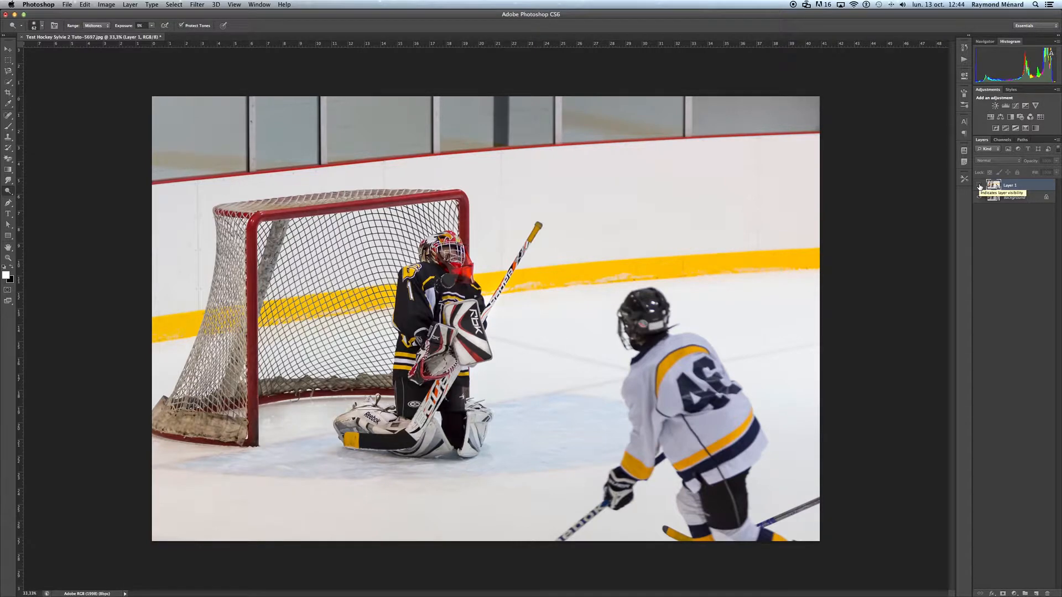
click(979, 186)
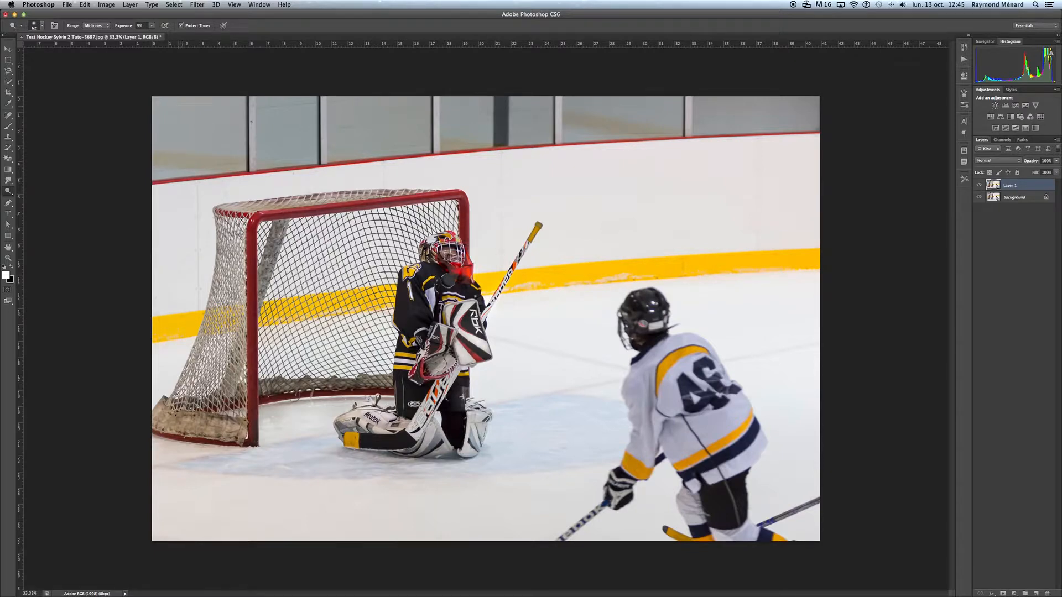
click(197, 5)
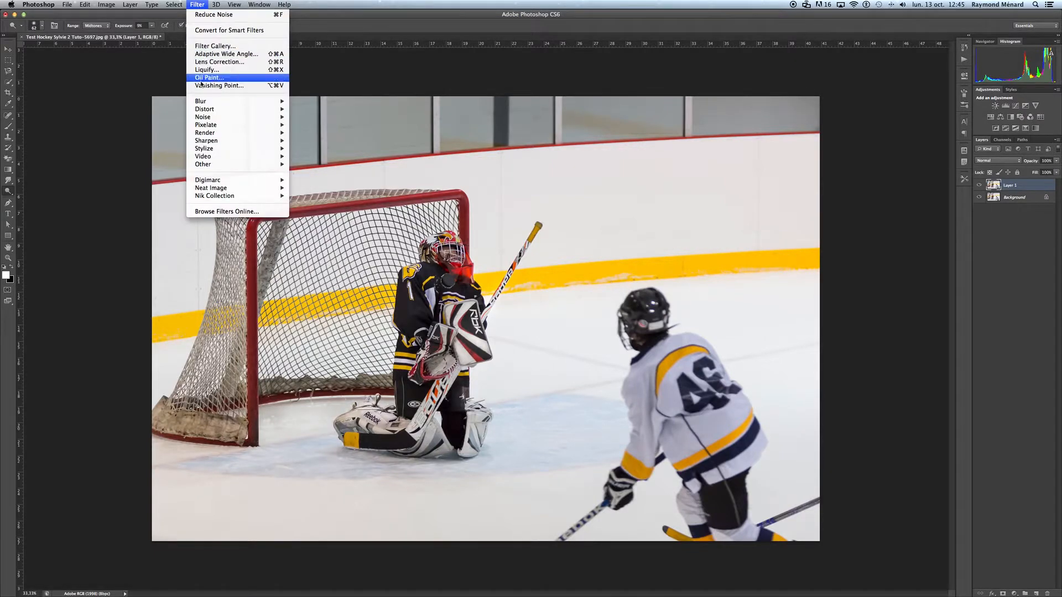
mouse_move(131, 5)
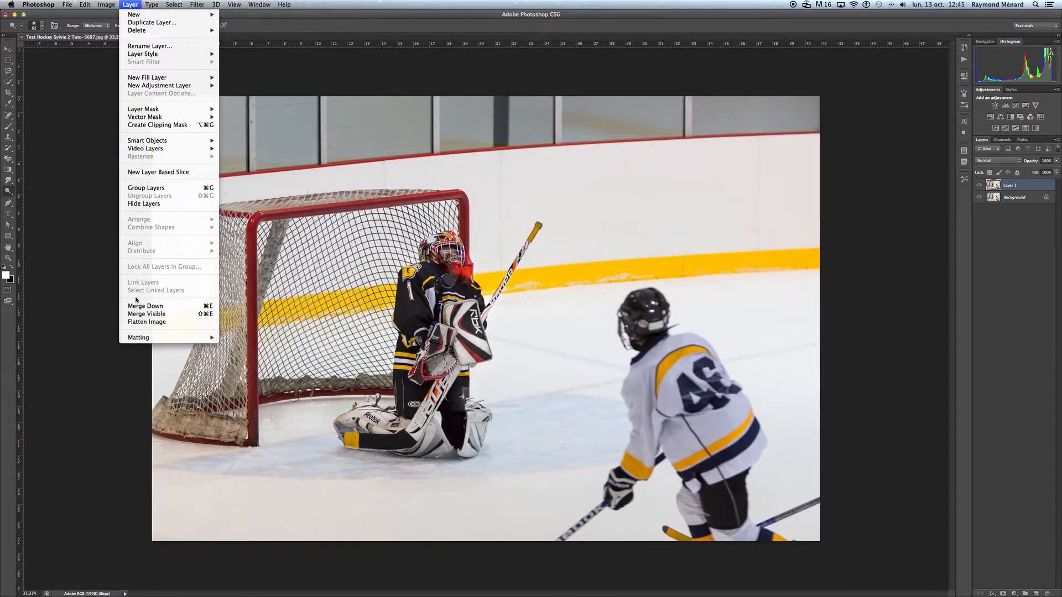
click(144, 323)
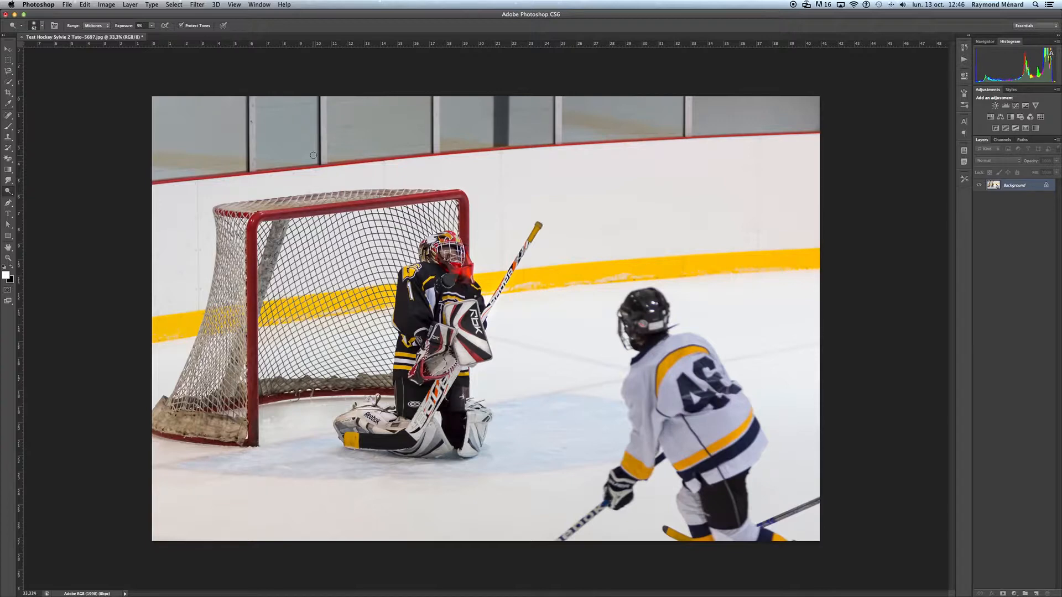
Step: Open the flattened photo in the Nik Collection's Color Efex Pro 4 filter, continuing in demo mode
click(198, 5)
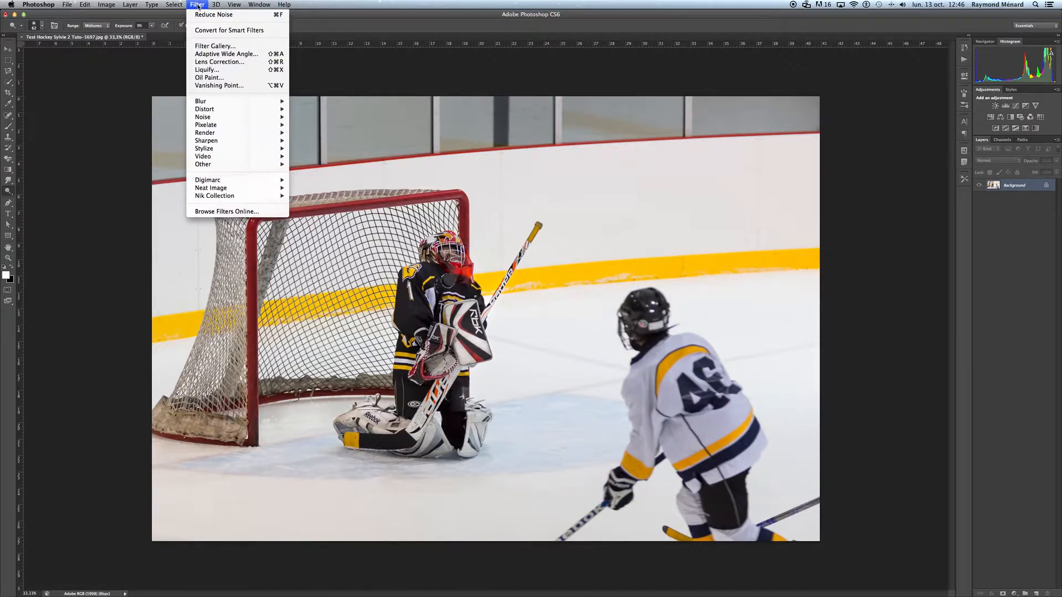
mouse_move(221, 198)
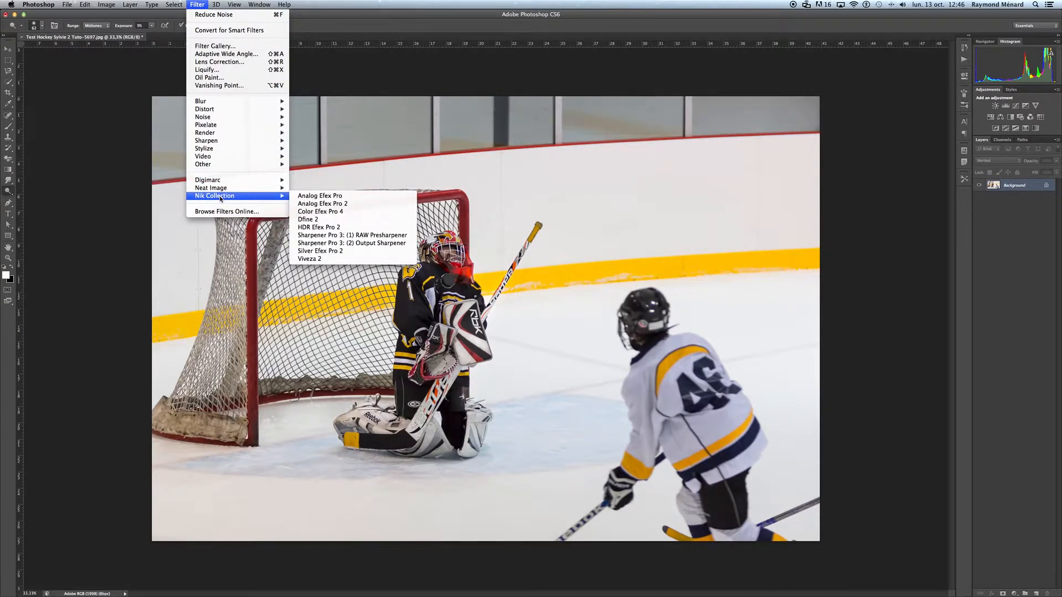
click(311, 212)
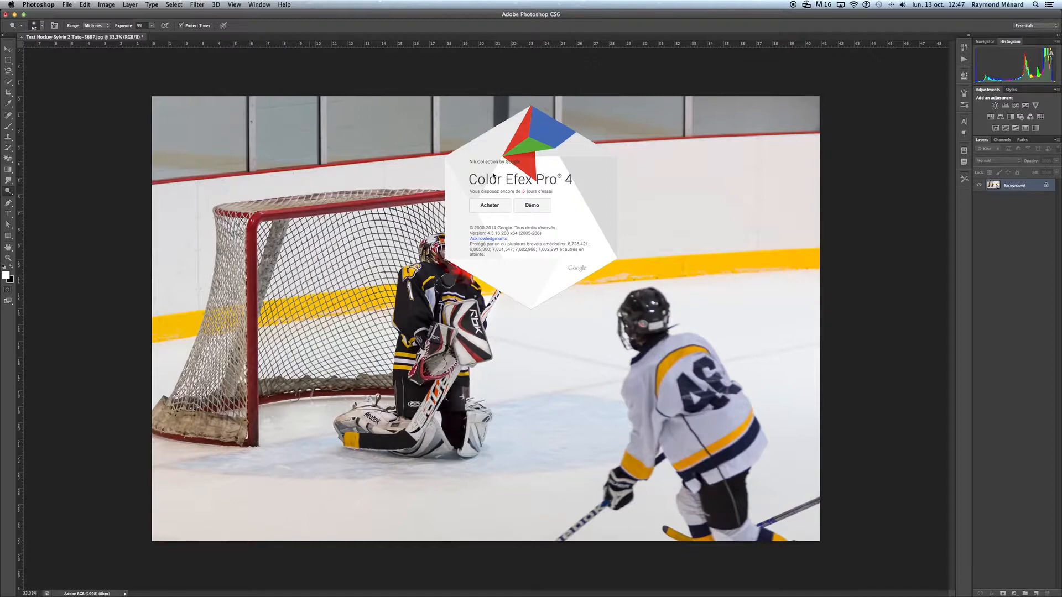
click(530, 206)
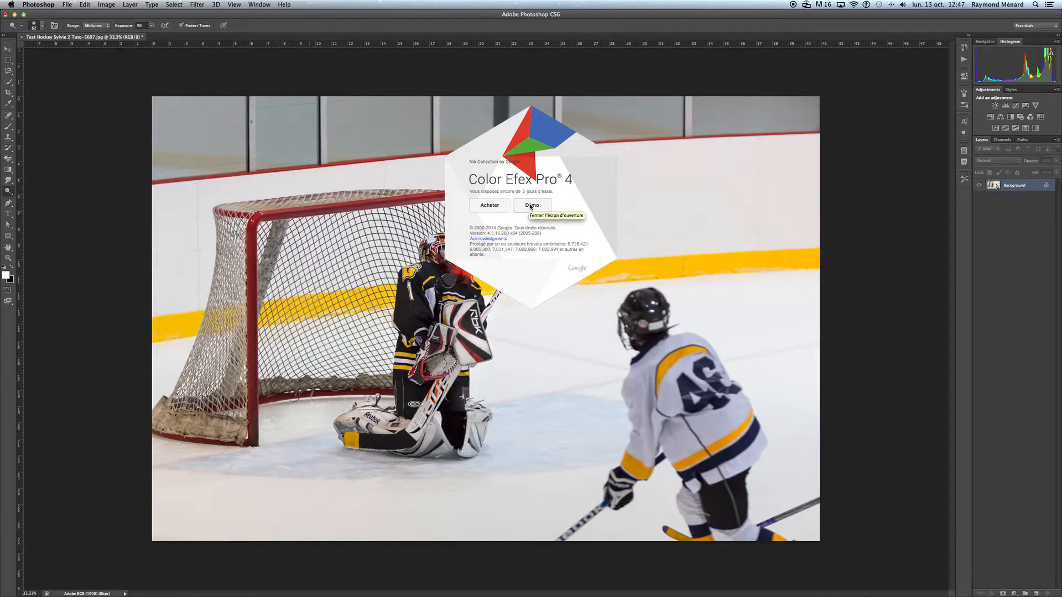
click(530, 206)
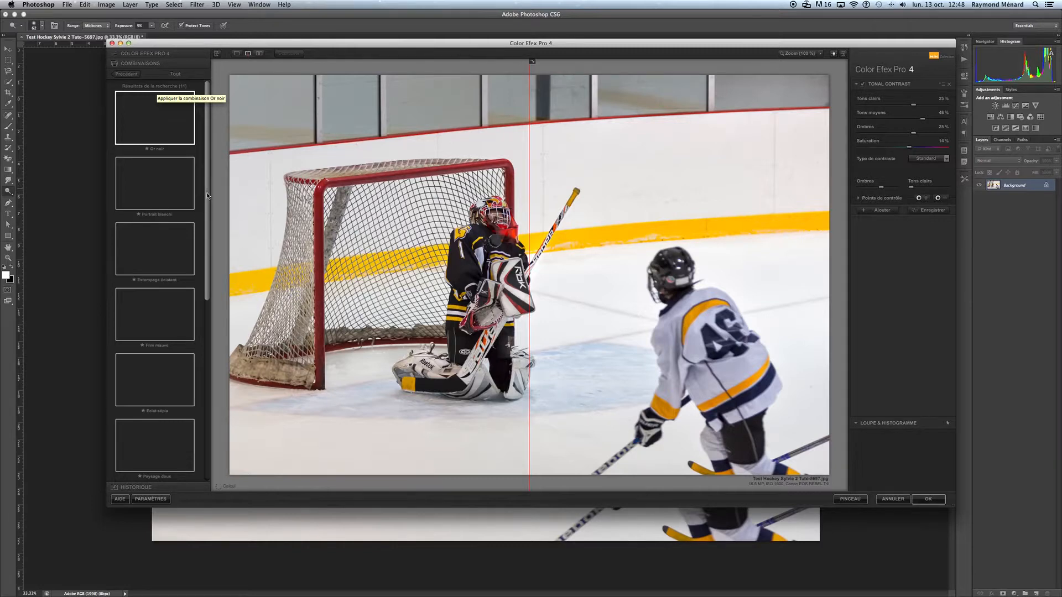
Step: Look through the saved filter combinations in the library down to the end of the list
scroll(173, 197, down, 2)
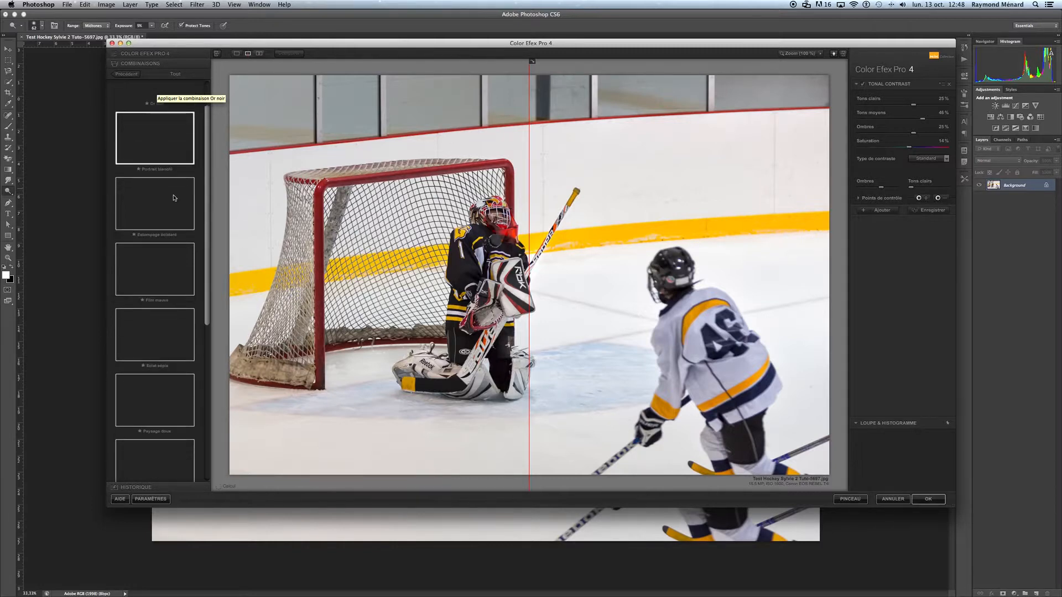
scroll(173, 198, down, 8)
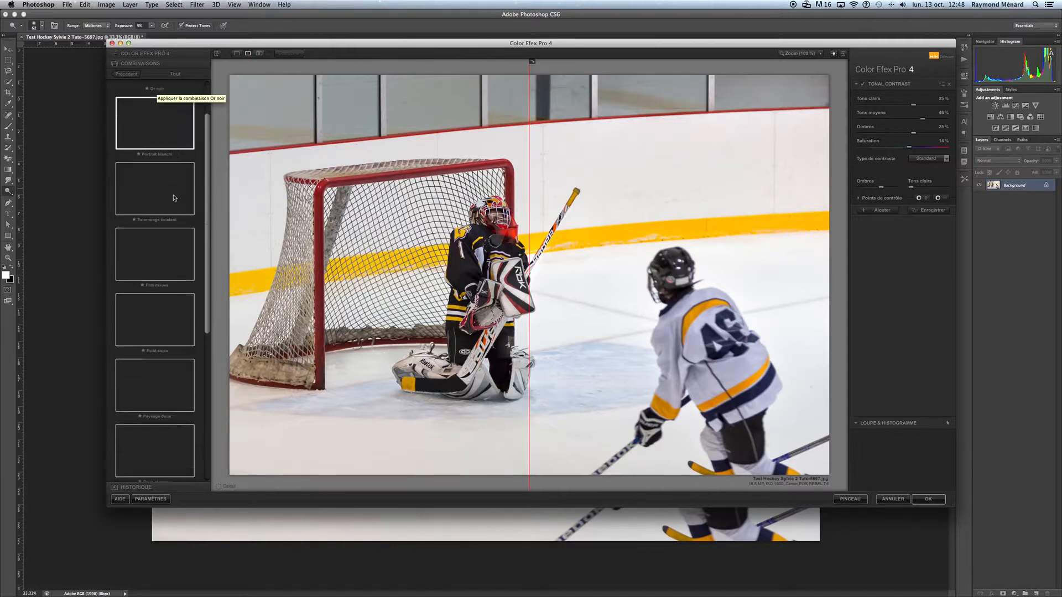
scroll(173, 197, up, 9)
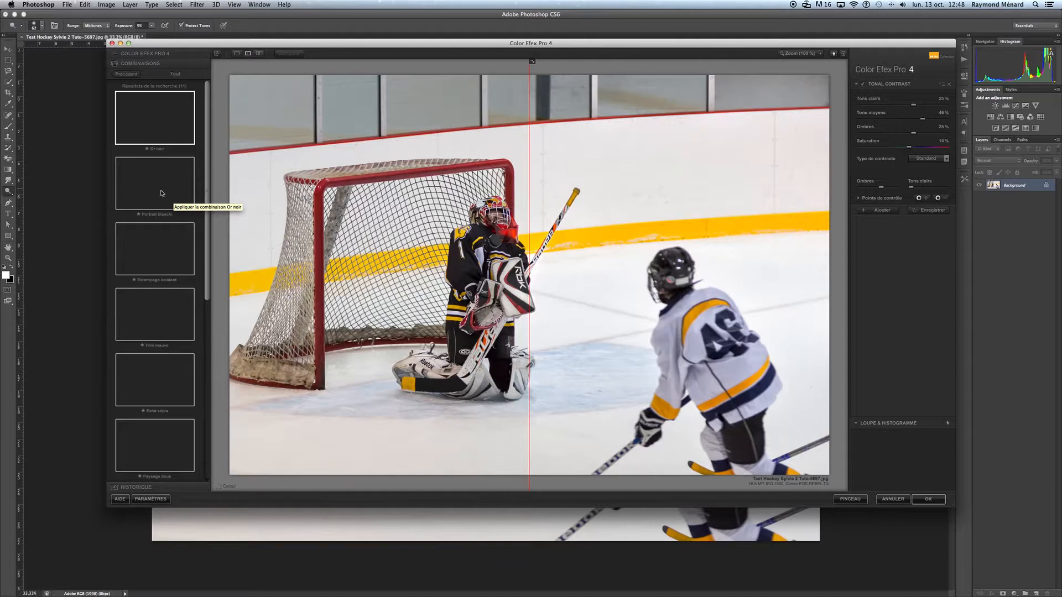
scroll(159, 194, down, 4)
scroll(159, 194, down, 6)
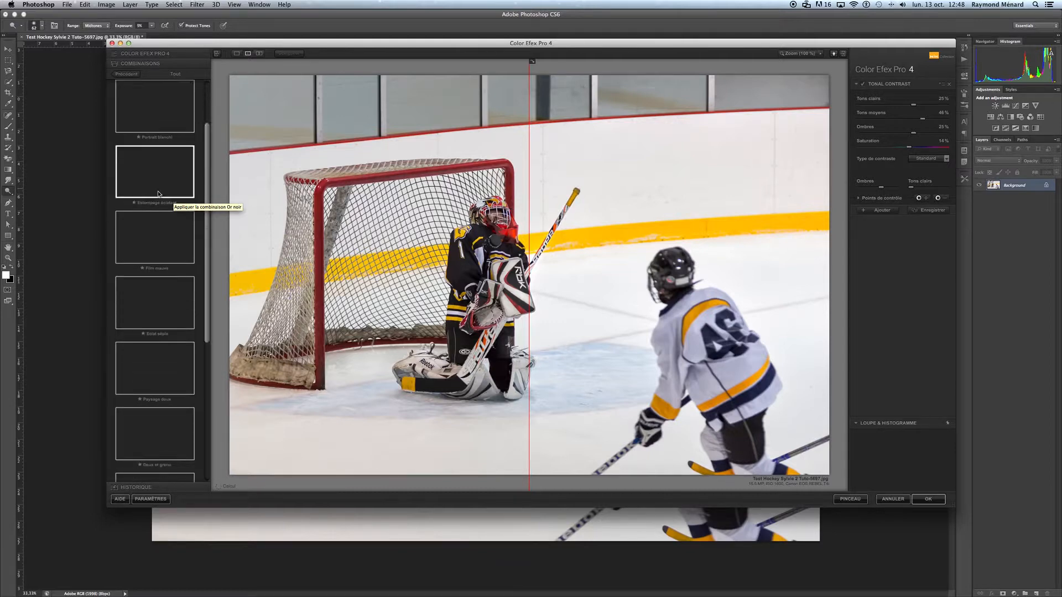
scroll(158, 194, down, 10)
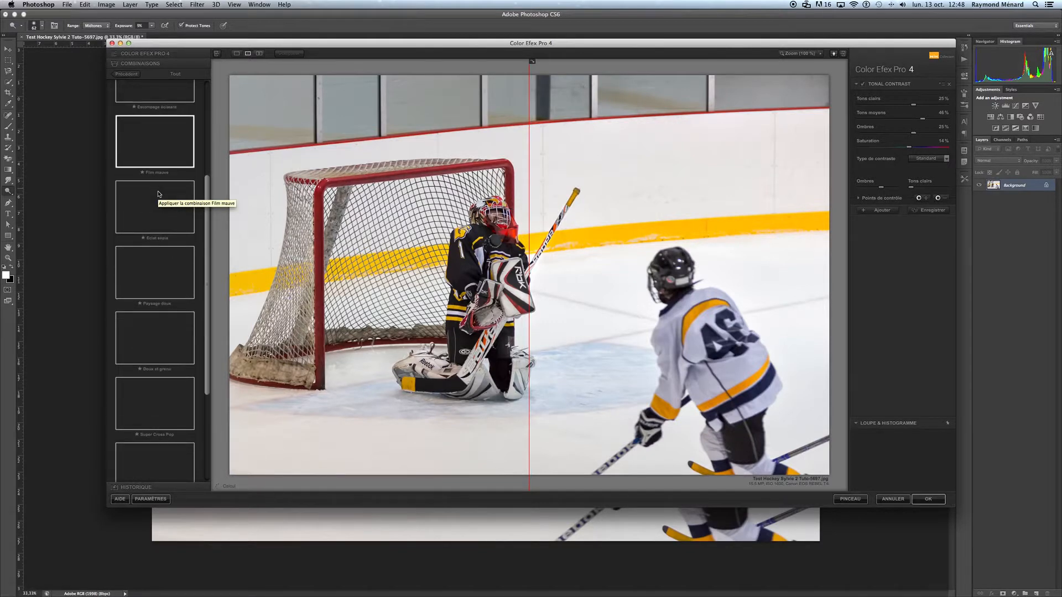
scroll(158, 194, down, 4)
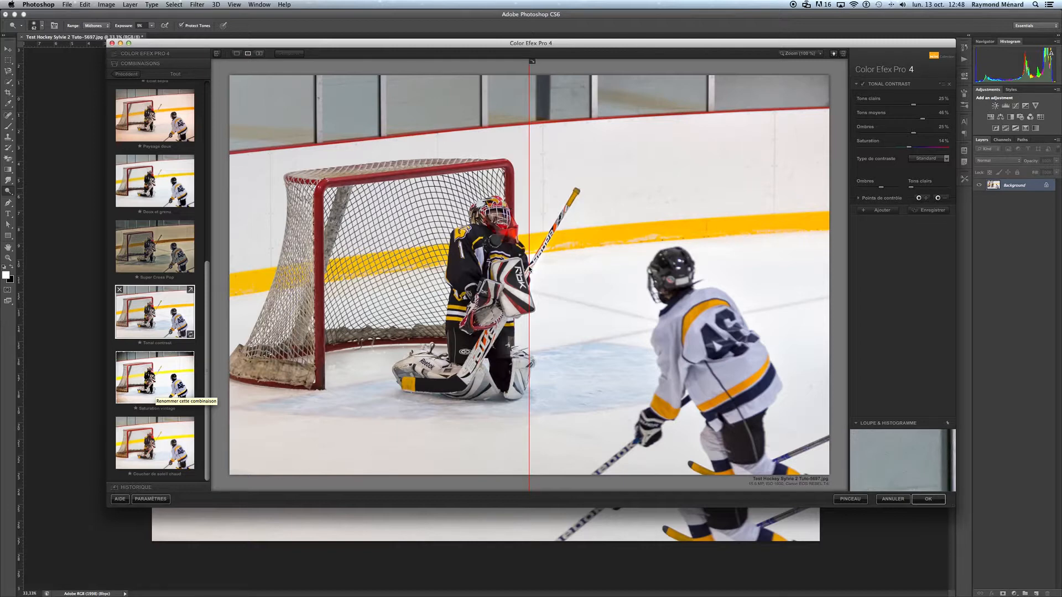
Step: Compare the original and Tonal Contrast versions across the goalie and the net with the split preview
drag(529, 268, 522, 268)
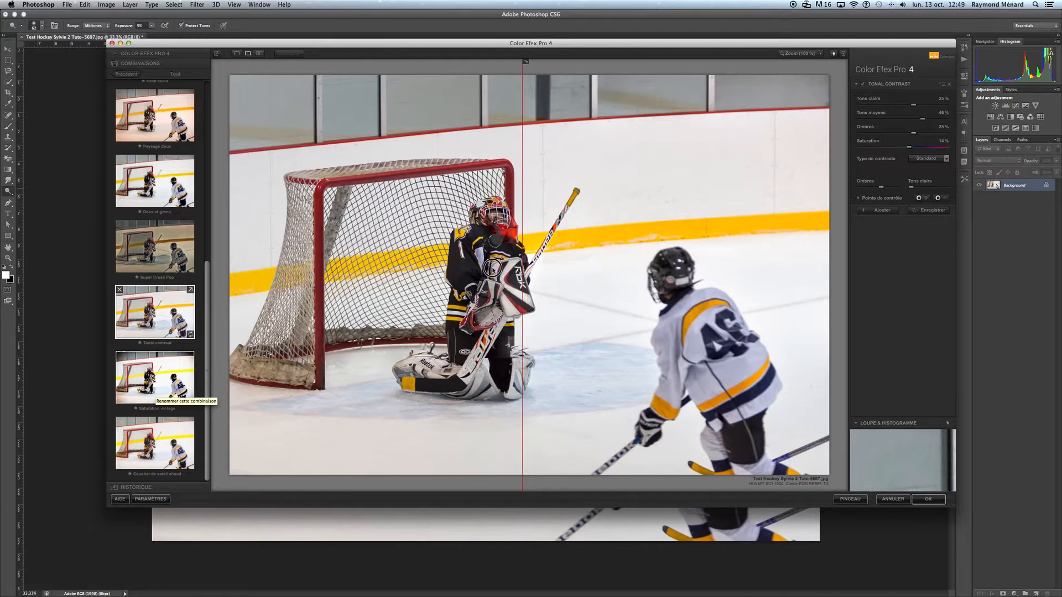
drag(492, 268, 296, 260)
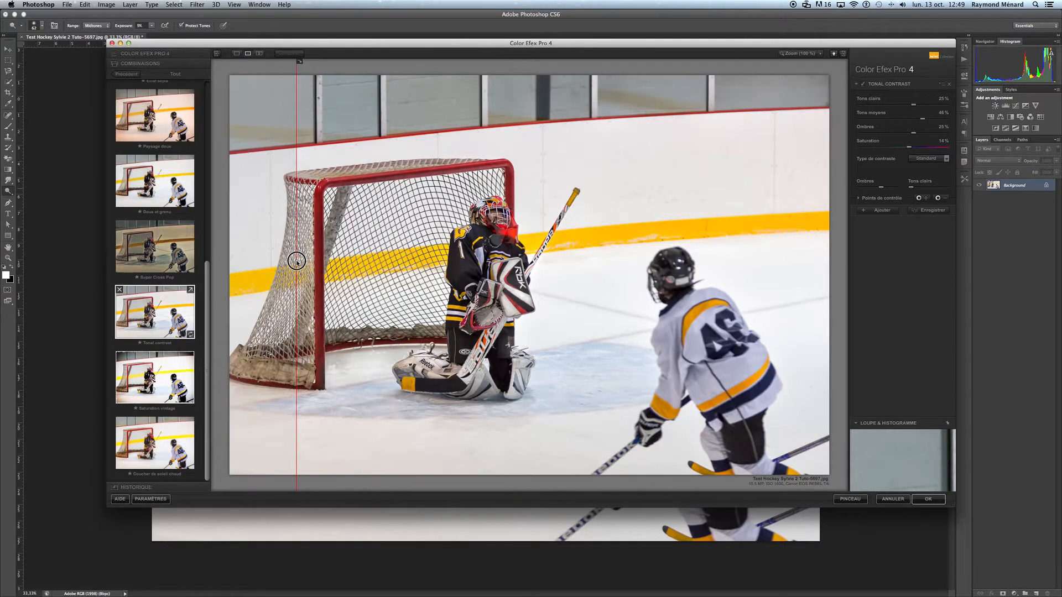
drag(296, 260, 435, 272)
drag(434, 271, 311, 265)
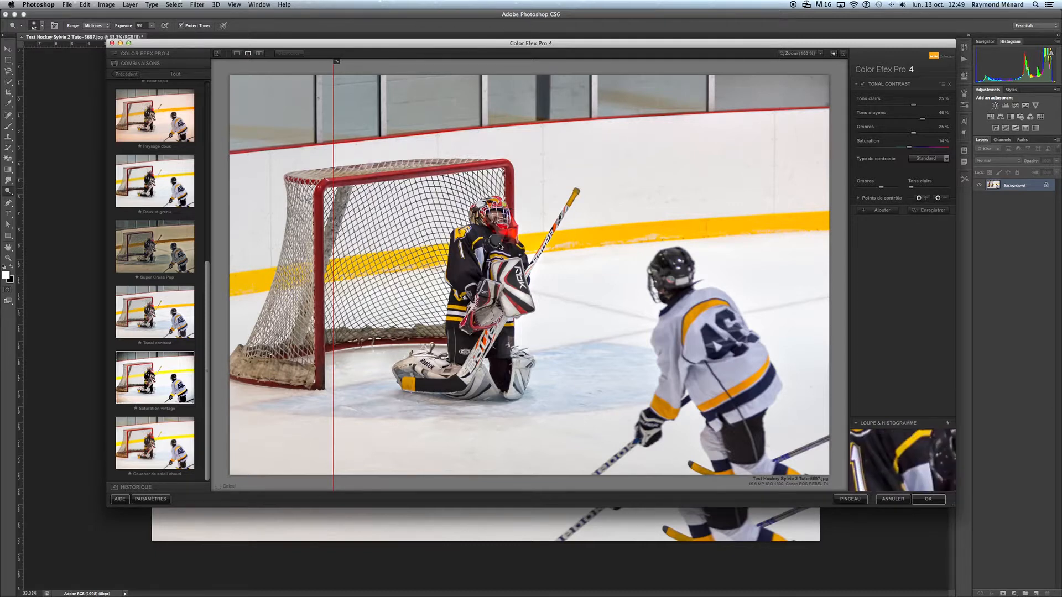
Step: Slightly lower the shadows setting of the Tonal Contrast filter and apply the filter to the photo
click(913, 135)
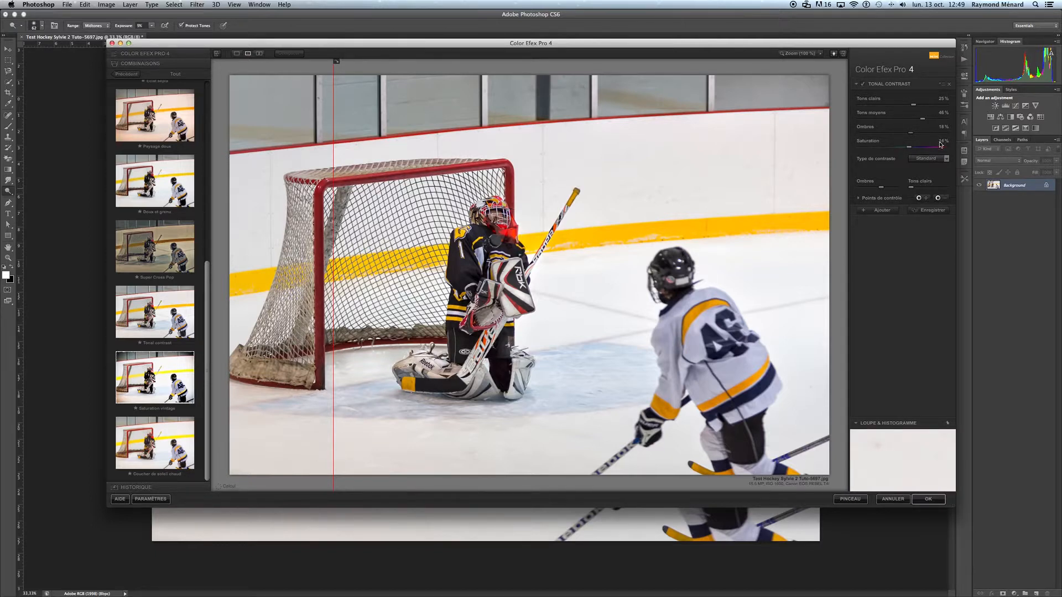
click(926, 499)
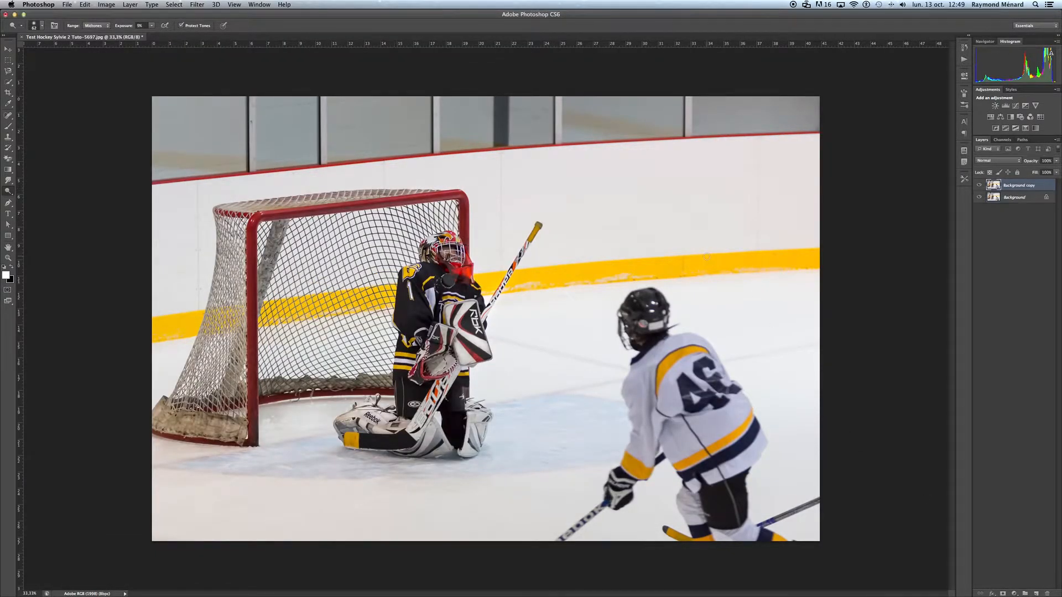
click(993, 185)
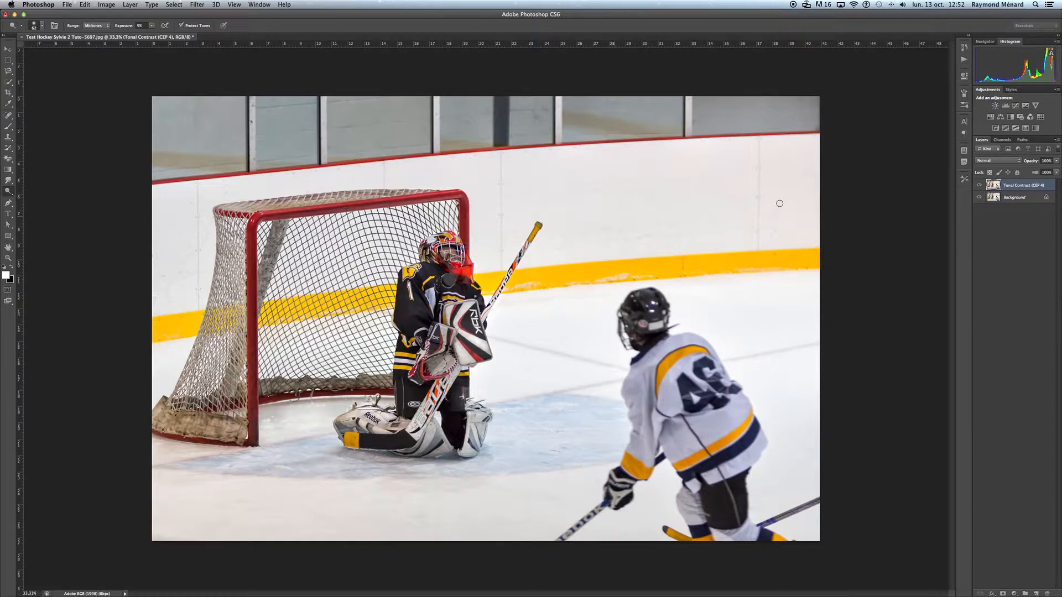
Step: Compare the photo with and without the Tonal Contrast layer, and add a black mask to that layer
click(978, 186)
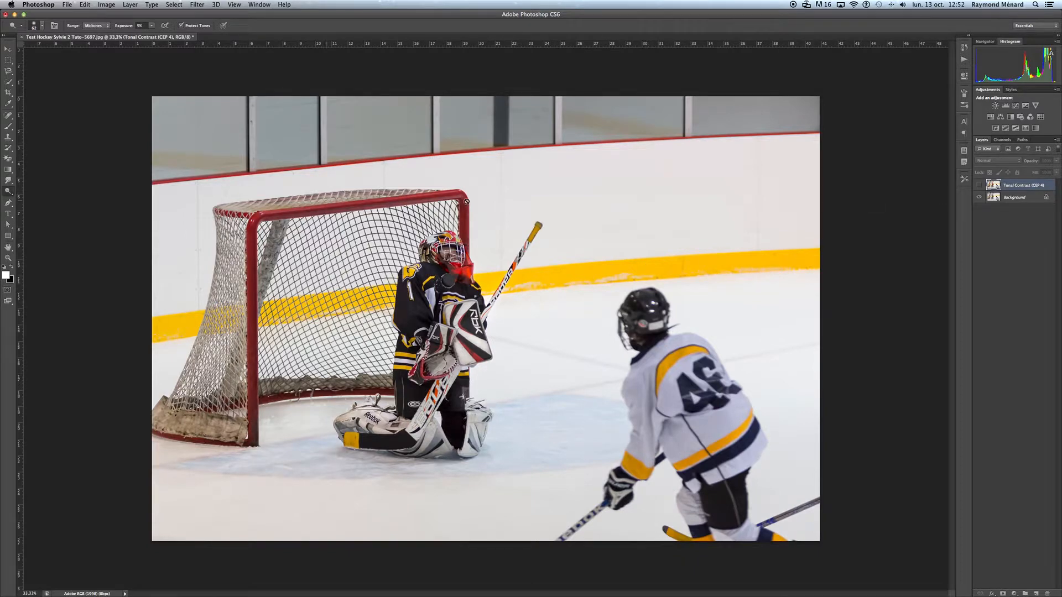
click(979, 185)
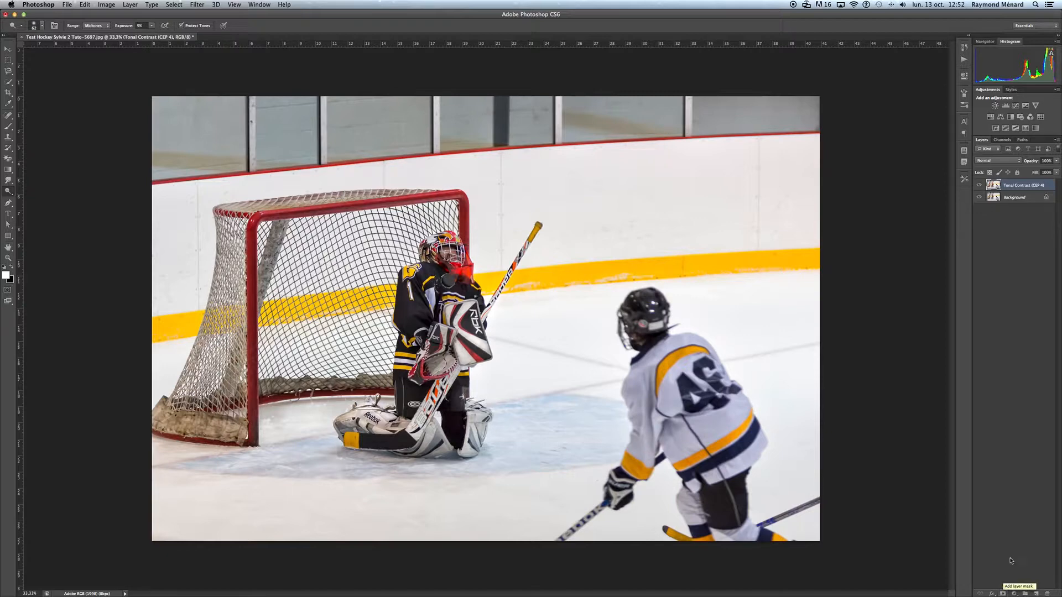
alt+click(1004, 593)
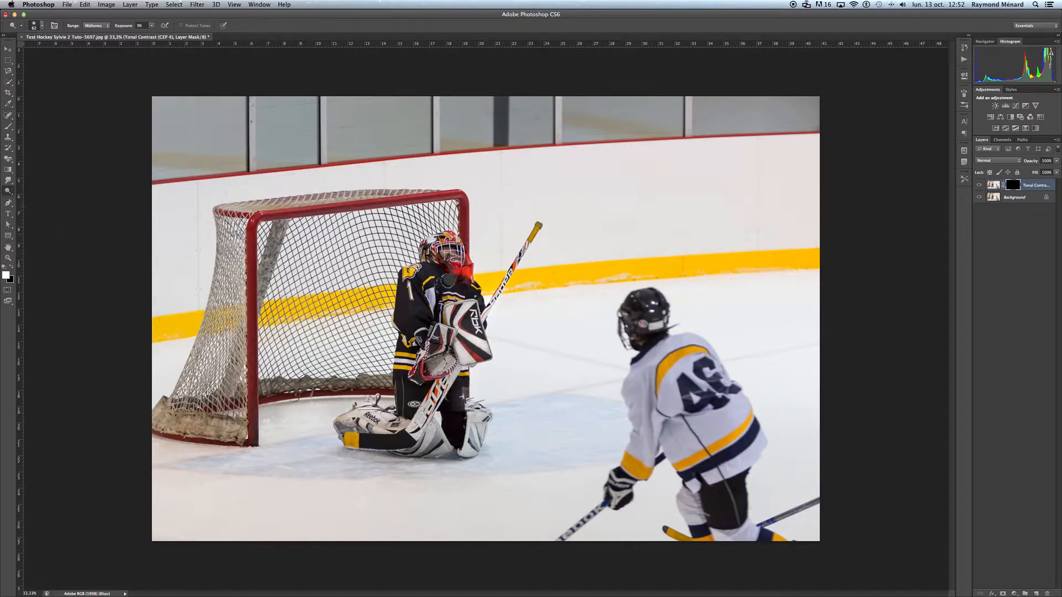
Step: Paint white with the Brush on the Tonal Contrast mask to reveal the effect over the goalie
click(8, 128)
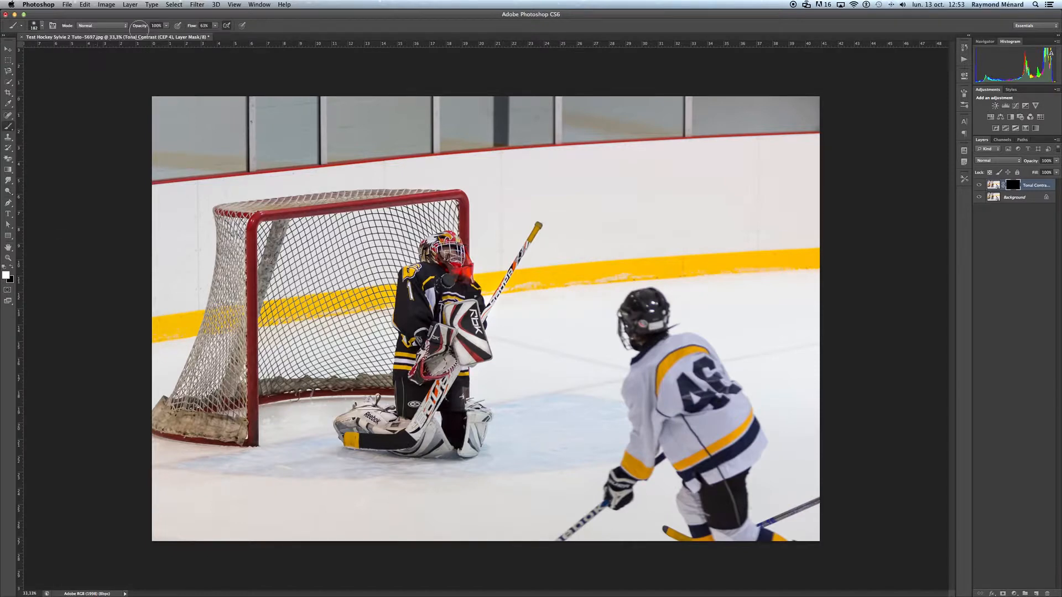
drag(167, 28, 160, 35)
mouse_move(449, 244)
mouse_down()
mouse_move(444, 292)
mouse_move(463, 286)
mouse_move(456, 306)
mouse_move(468, 306)
mouse_move(457, 355)
mouse_move(537, 232)
mouse_move(465, 319)
mouse_move(420, 282)
mouse_move(408, 375)
mouse_move(413, 365)
mouse_move(425, 381)
mouse_move(451, 354)
mouse_move(421, 420)
mouse_move(457, 357)
mouse_move(410, 425)
mouse_move(383, 414)
mouse_move(354, 422)
mouse_move(398, 433)
mouse_move(366, 437)
mouse_move(467, 413)
mouse_move(476, 432)
mouse_move(422, 449)
mouse_move(370, 443)
mouse_move(458, 439)
mouse_move(463, 404)
mouse_move(463, 429)
mouse_move(425, 441)
mouse_up()
mouse_move(442, 197)
mouse_down()
mouse_move(266, 214)
mouse_move(443, 198)
mouse_move(461, 214)
mouse_move(466, 247)
mouse_move(454, 199)
mouse_move(224, 212)
mouse_move(247, 244)
mouse_move(239, 383)
mouse_move(235, 293)
mouse_move(199, 384)
mouse_move(210, 339)
mouse_move(169, 419)
mouse_move(234, 431)
mouse_move(209, 432)
mouse_move(221, 431)
mouse_move(183, 409)
mouse_move(343, 206)
mouse_move(453, 205)
mouse_move(470, 264)
mouse_up()
Step: Enlarge the brush, paint the Tonal Contrast effect onto the ice around the crease and the net, and flatten the image
key(bracketright)
key(bracketright)
key(bracketright)
key(bracketright)
mouse_move(332, 447)
mouse_down()
mouse_move(223, 463)
mouse_move(333, 466)
mouse_up()
click(165, 27)
mouse_move(220, 463)
mouse_down()
mouse_move(181, 464)
mouse_move(195, 463)
mouse_up()
click(131, 5)
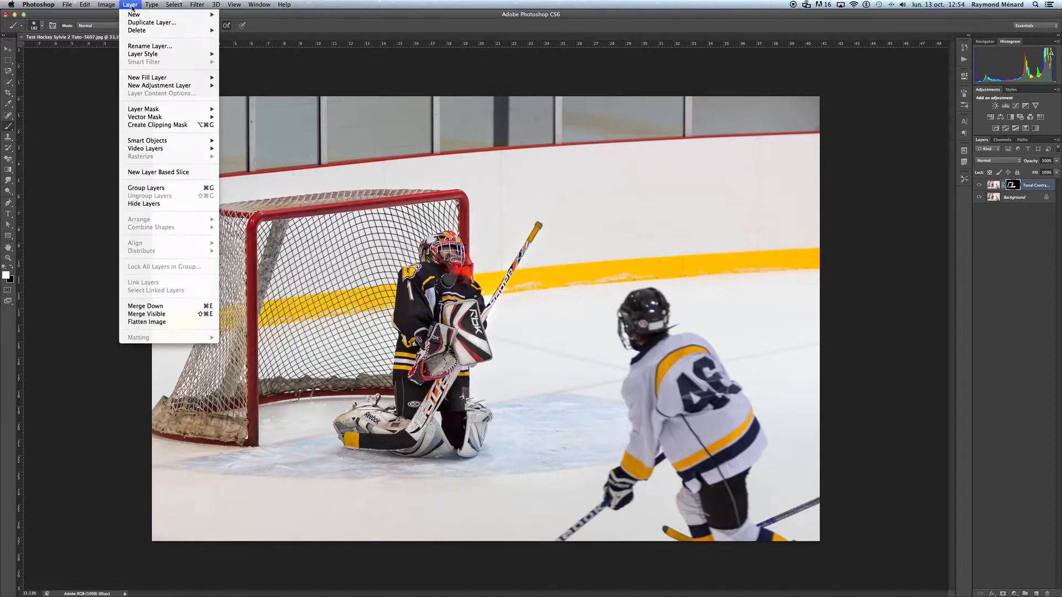
click(147, 321)
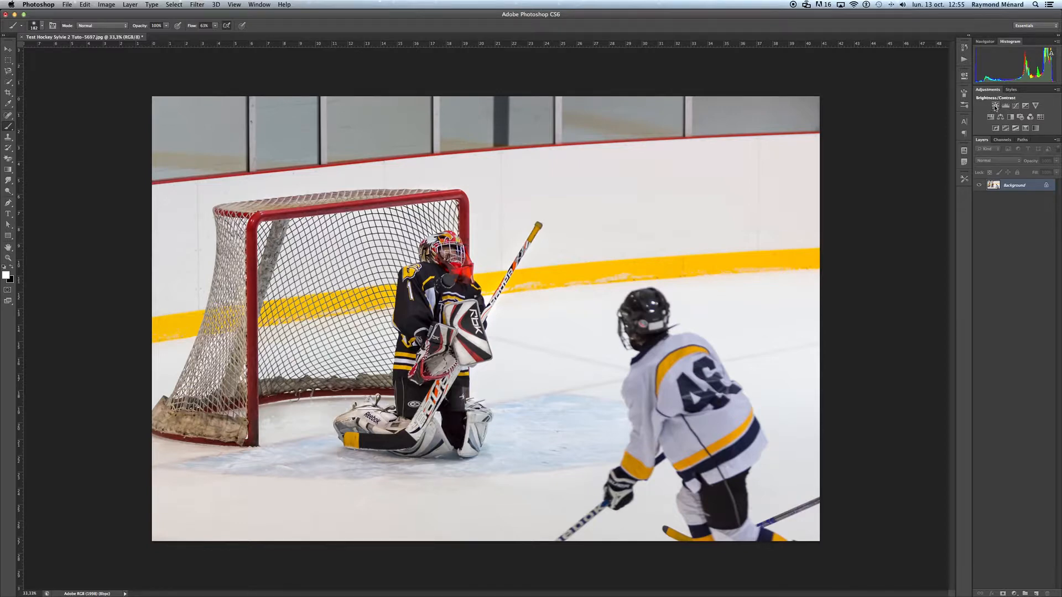
Step: Add a Brightness/Contrast adjustment layer with brightness 4 and contrast 2
click(994, 106)
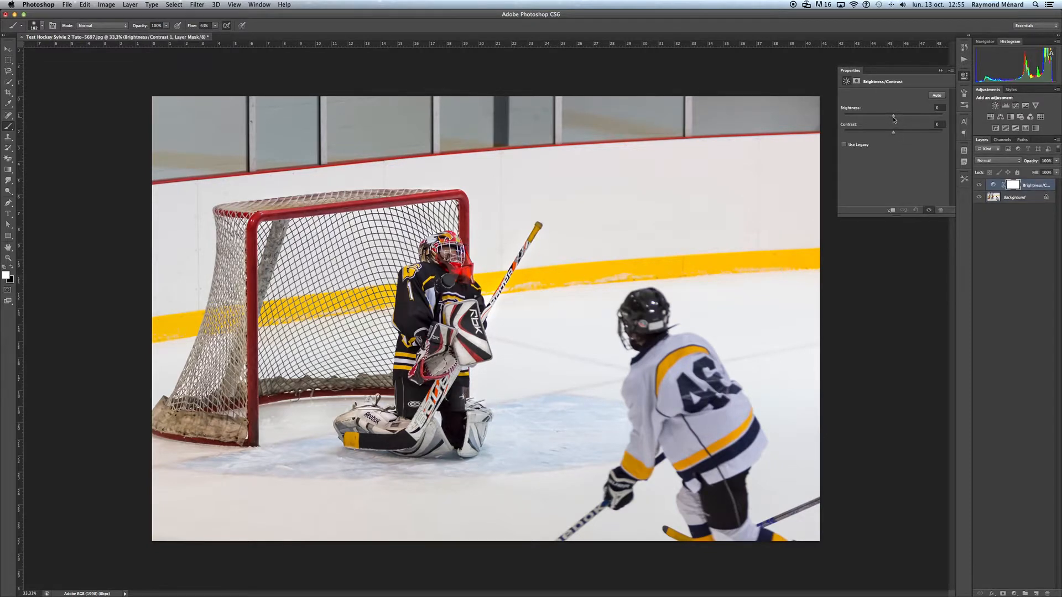
drag(893, 118, 895, 117)
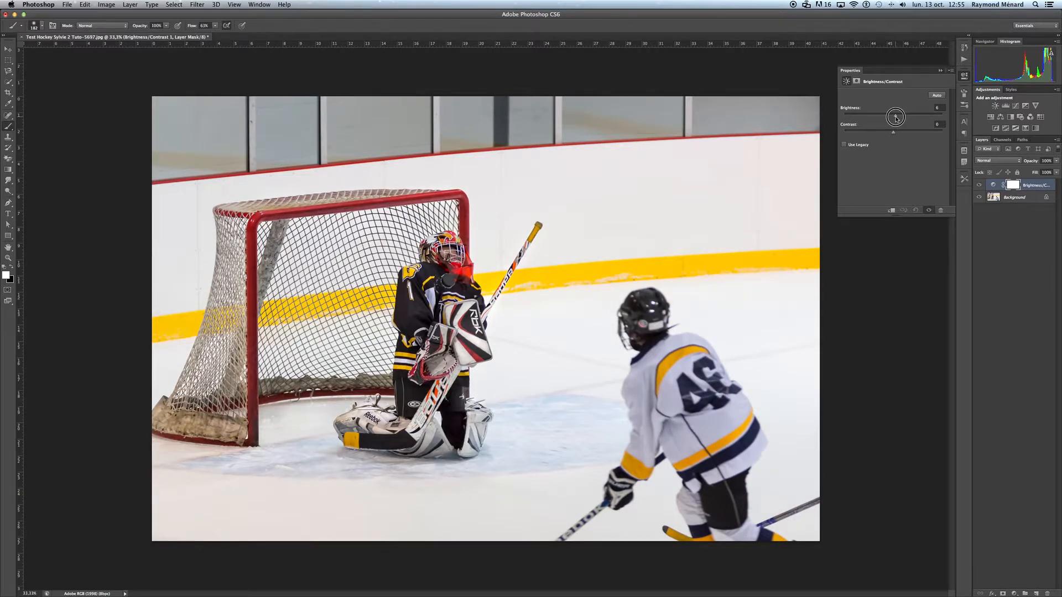
drag(896, 118, 895, 118)
drag(896, 118, 894, 117)
drag(893, 132, 893, 133)
double_click(939, 124)
text(2)
key(Return)
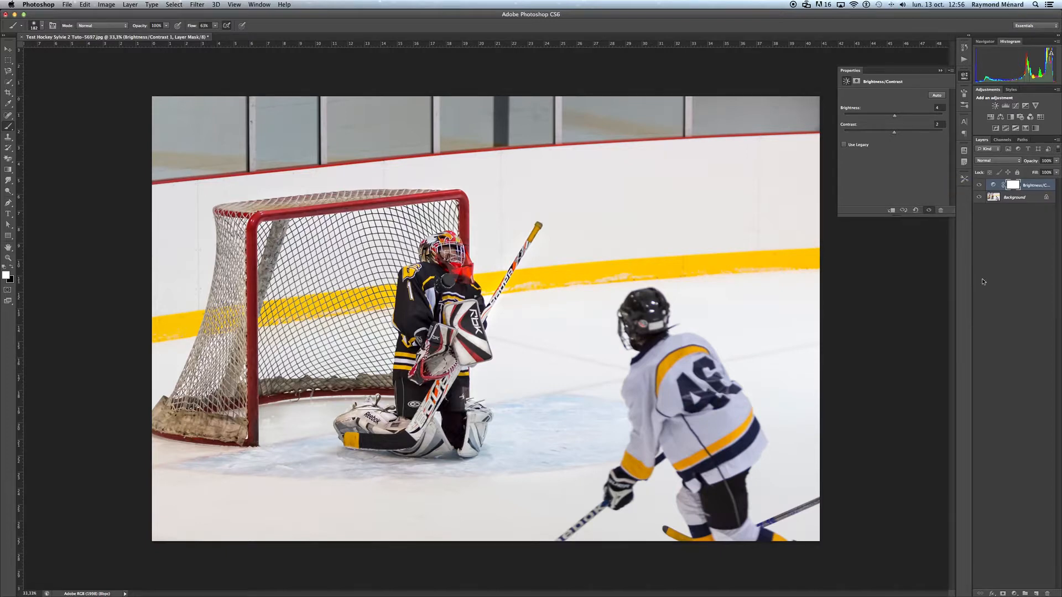
click(1002, 594)
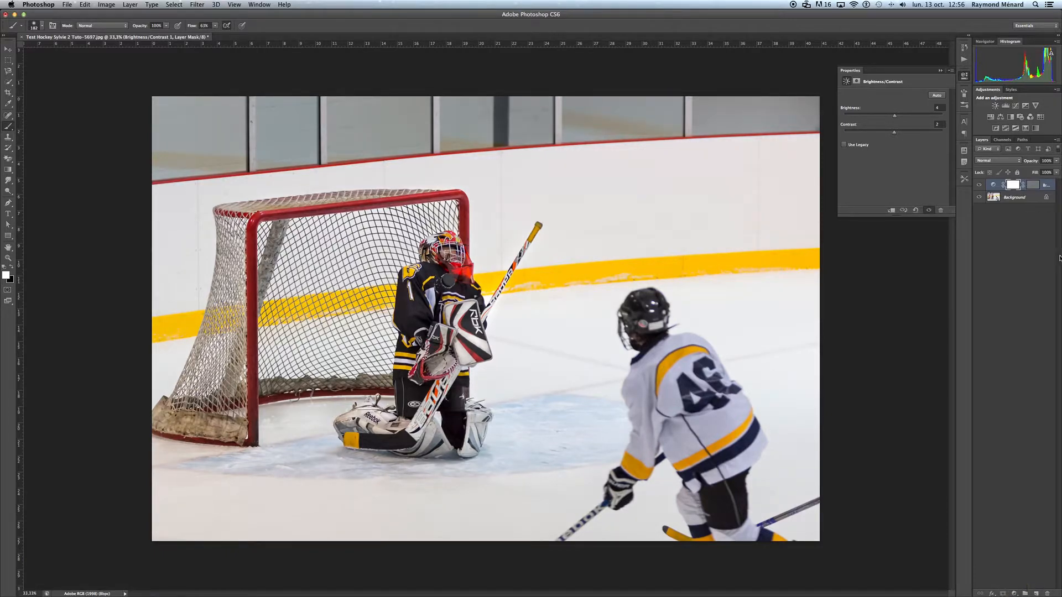
drag(1037, 187, 1047, 594)
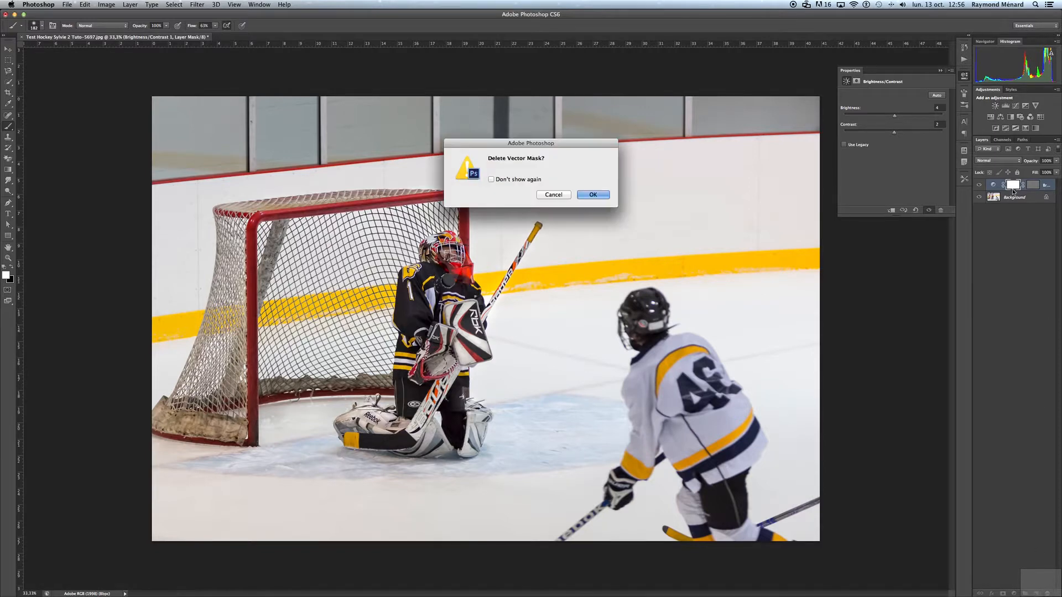
click(592, 195)
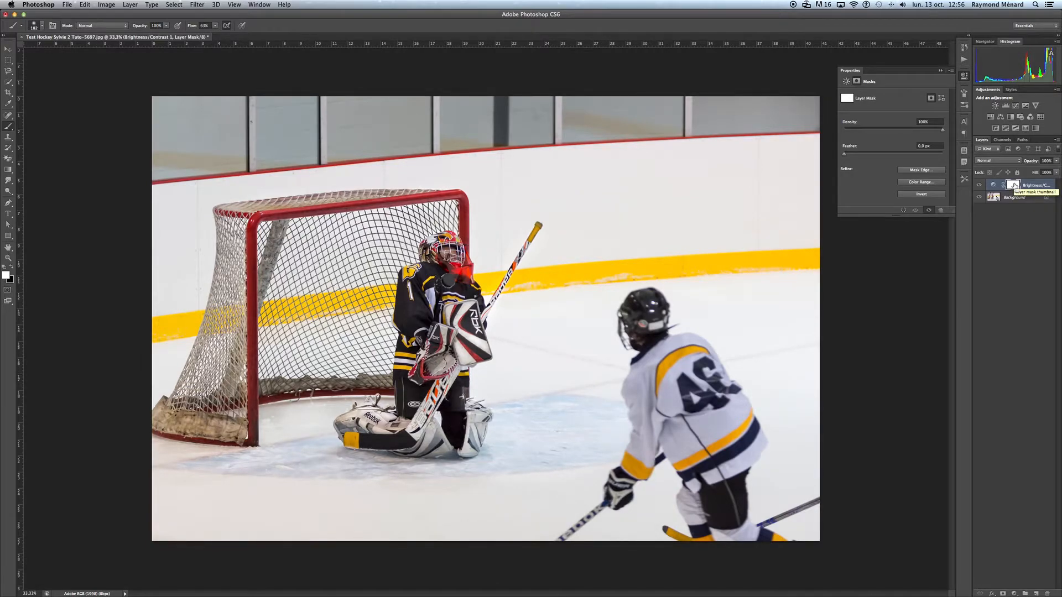
Step: Invert the Brightness/Contrast layer mask to black and enlarge the soft white brush
key(super+i)
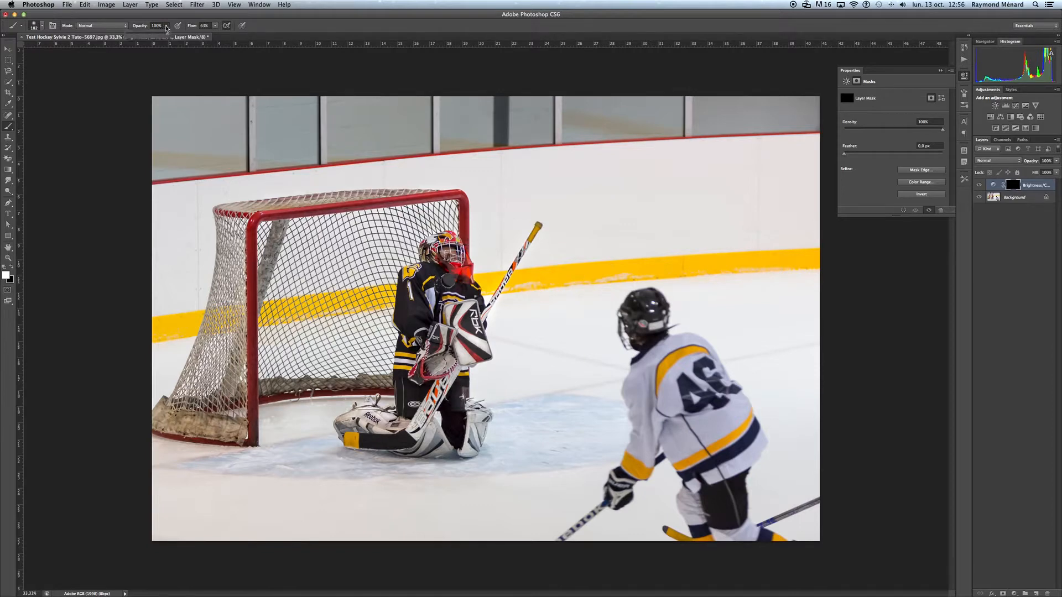
click(215, 26)
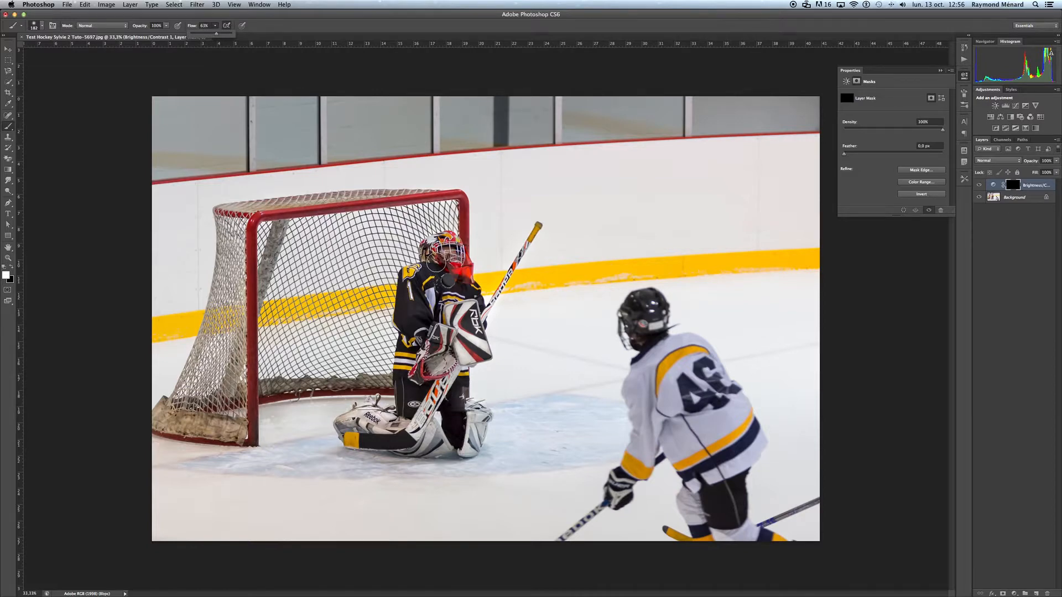
right_click(437, 263)
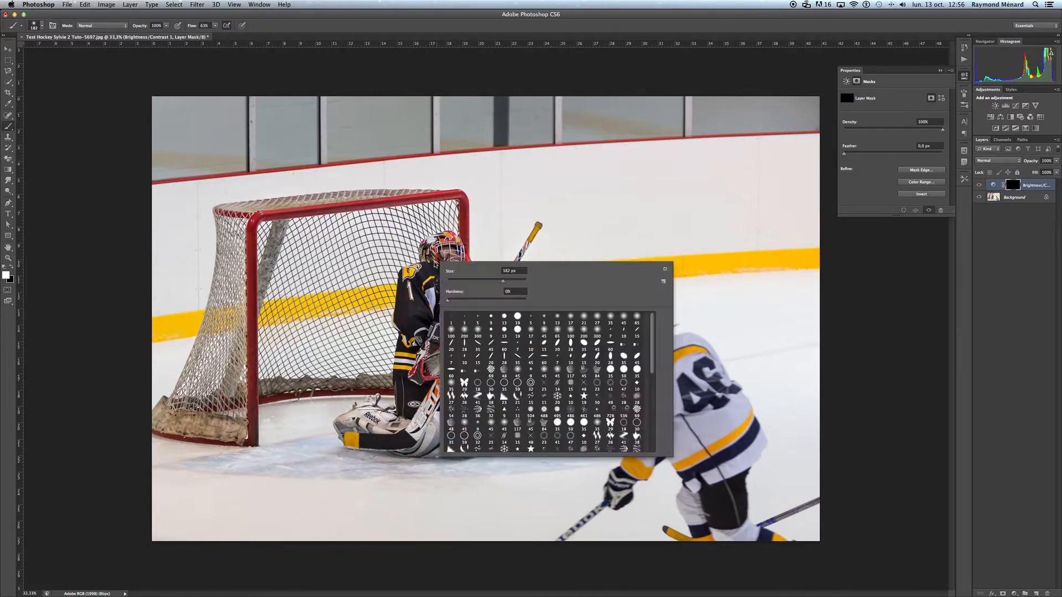
drag(508, 282, 520, 282)
key(Return)
Step: Paint white on the mask to brighten the goalie and the ice around the crease, and flatten the image
click(442, 250)
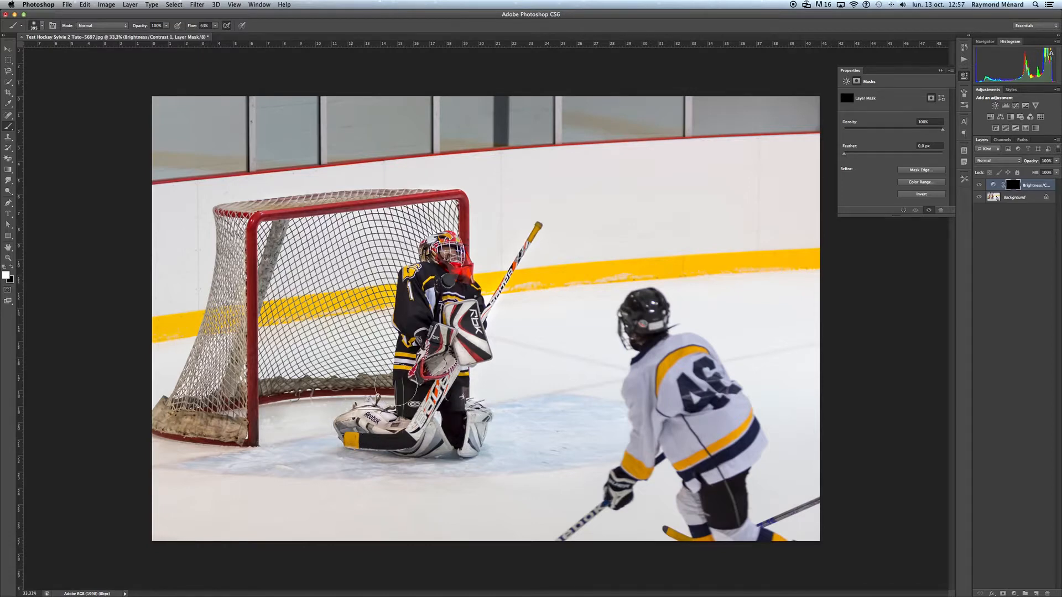
mouse_move(396, 385)
mouse_down()
mouse_move(480, 318)
mouse_move(444, 324)
mouse_up()
drag(328, 447, 295, 435)
click(125, 5)
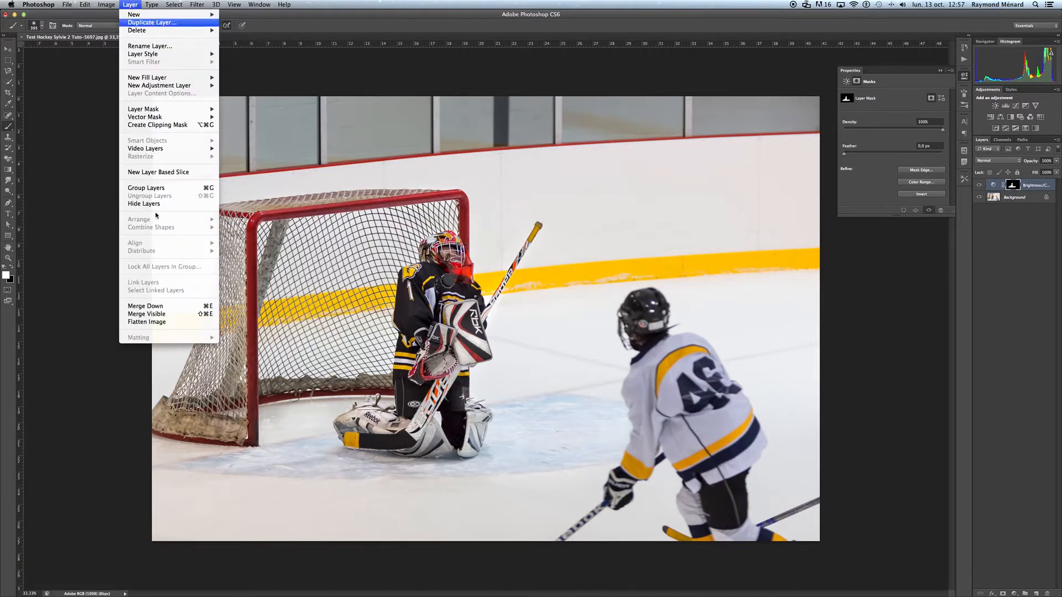
click(160, 321)
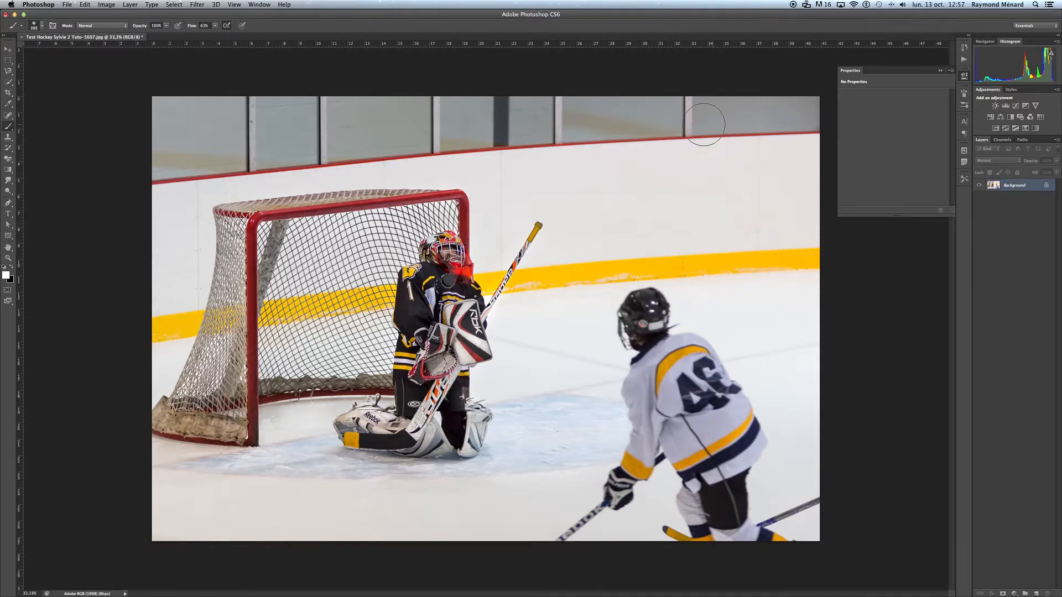
click(939, 71)
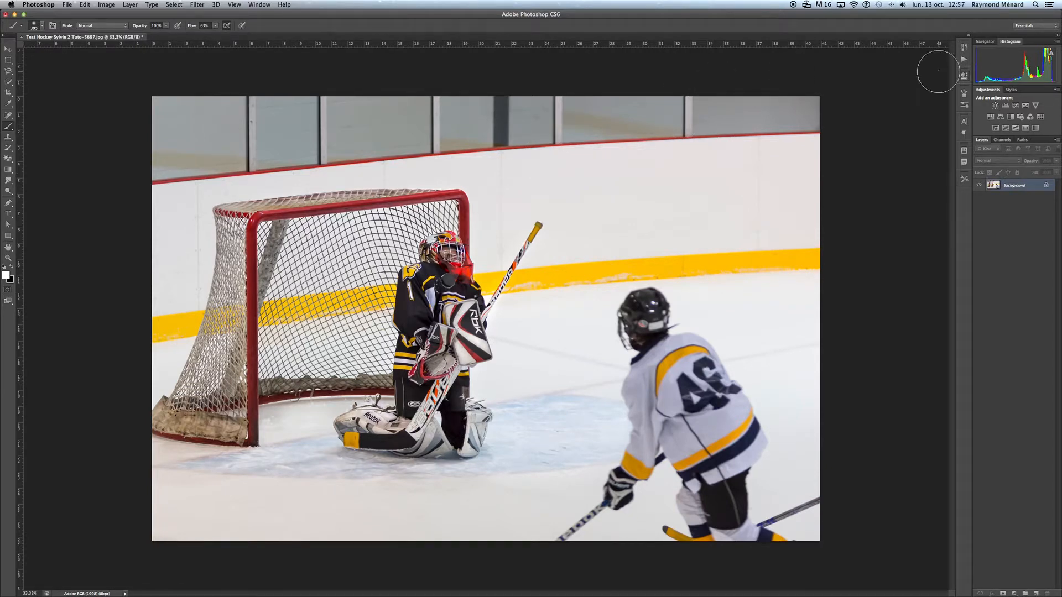
Step: Add a Curves adjustment layer above the Background and place a midtone point on its RGB curve
click(1015, 109)
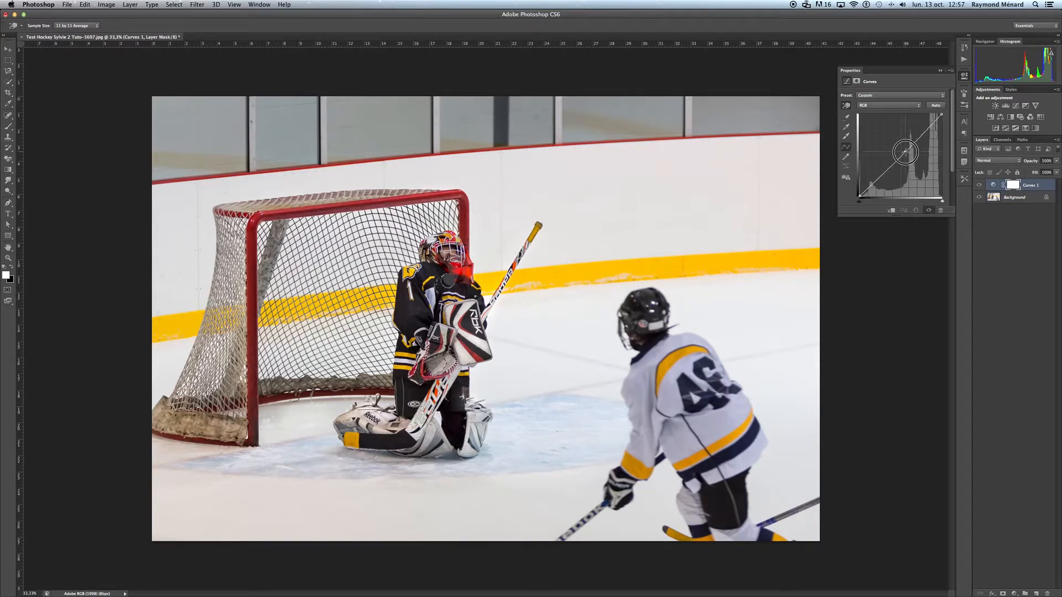
click(904, 152)
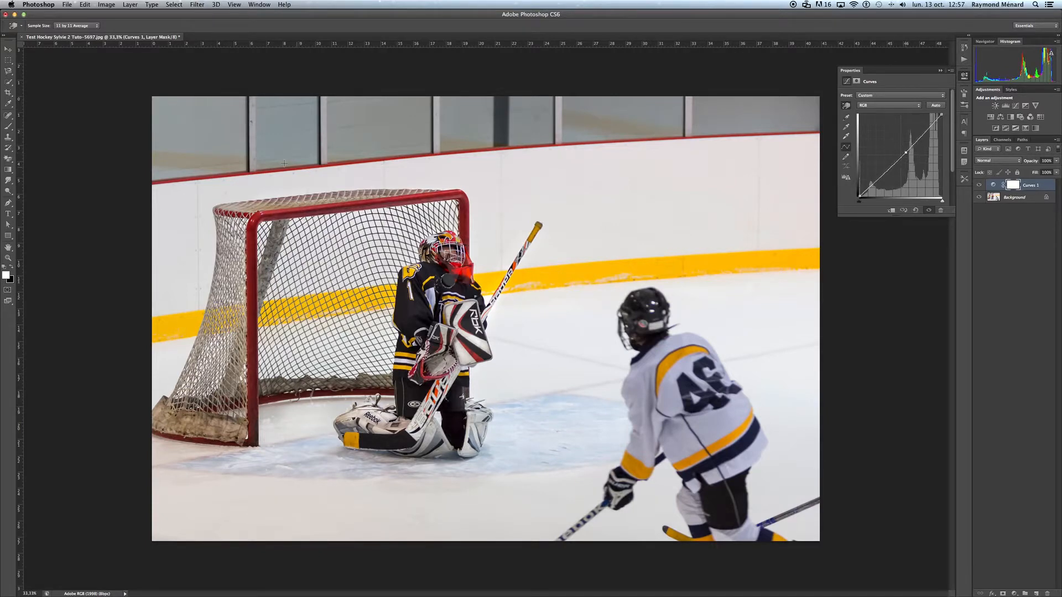
Step: Enlarge the soft brush with black as foreground colour and paint the centre of the Curves layer mask black
click(12, 269)
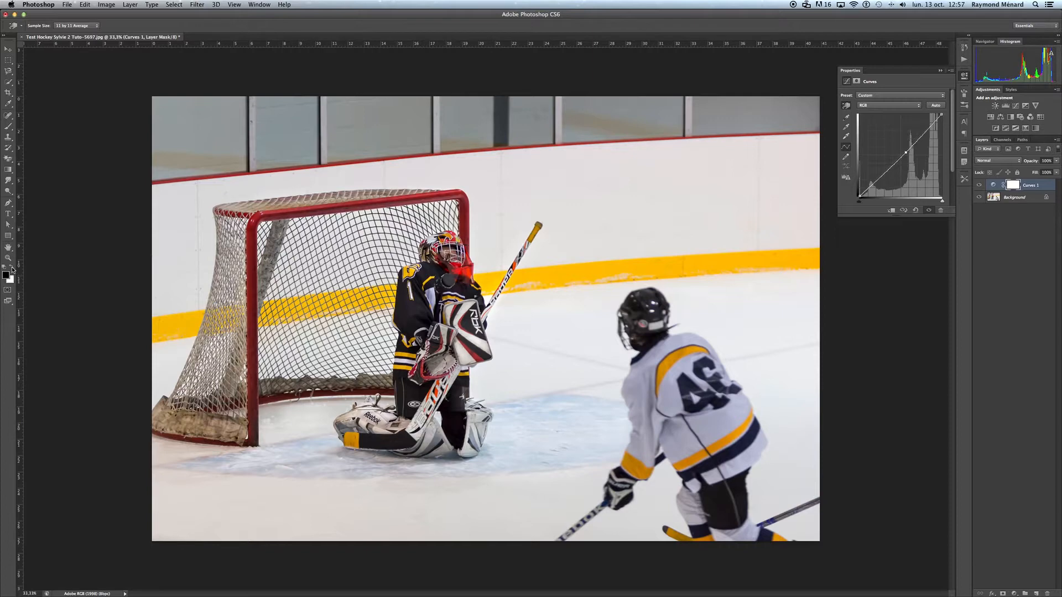
click(8, 128)
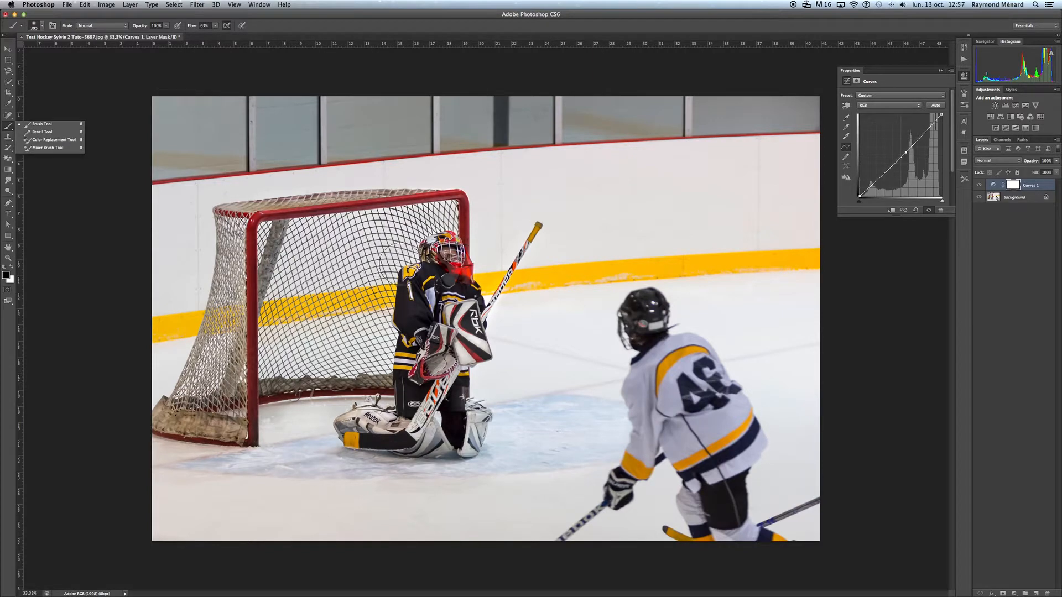
right_click(415, 278)
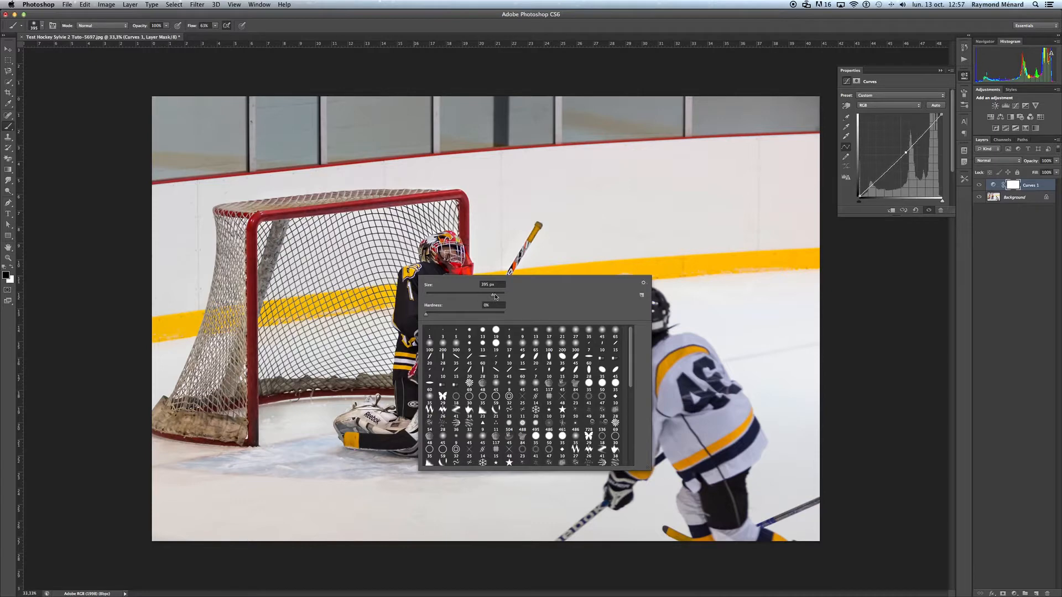
drag(493, 294, 498, 295)
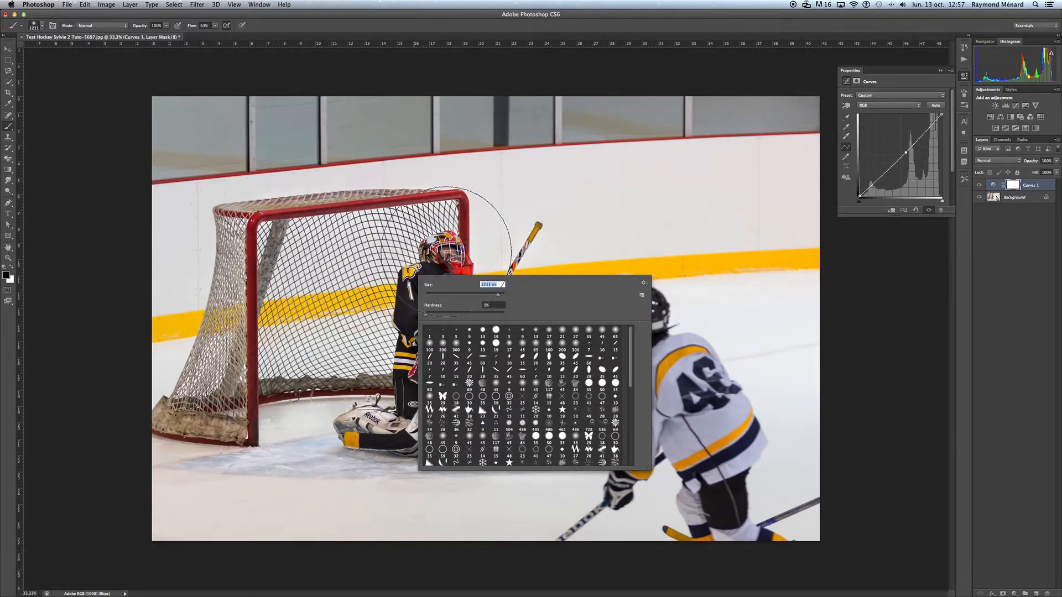
key(Return)
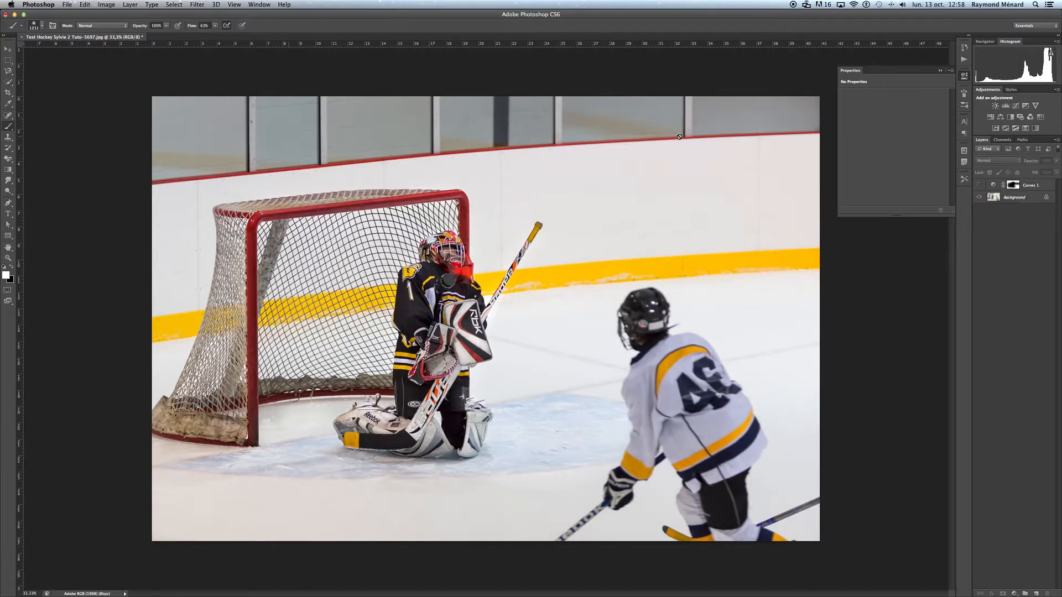
Step: Check the photo with the Curves layer hidden, collapse its properties, and close the tutorial photo without saving the changes
click(978, 185)
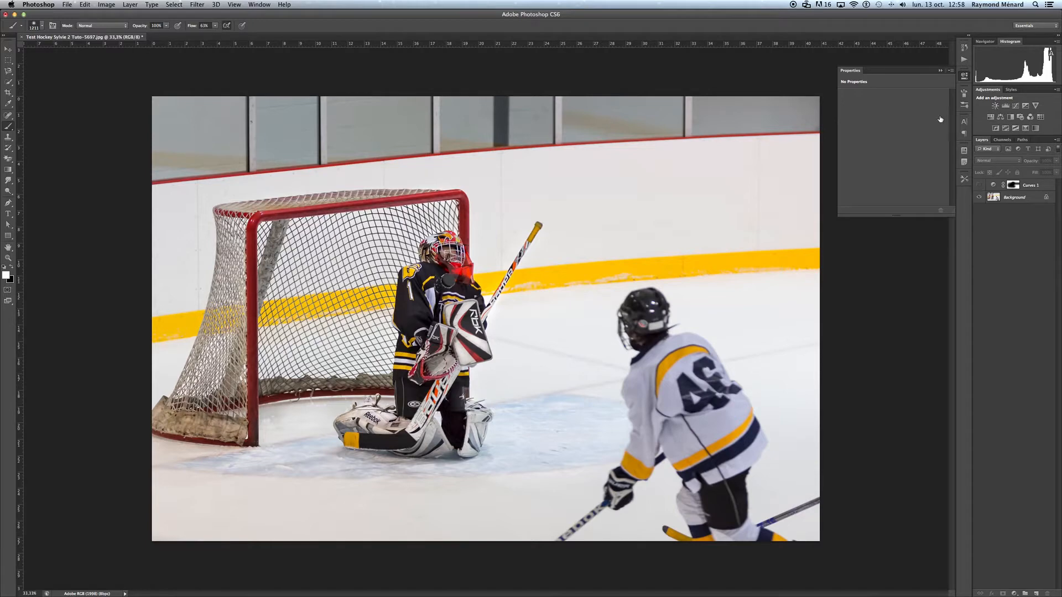
click(940, 71)
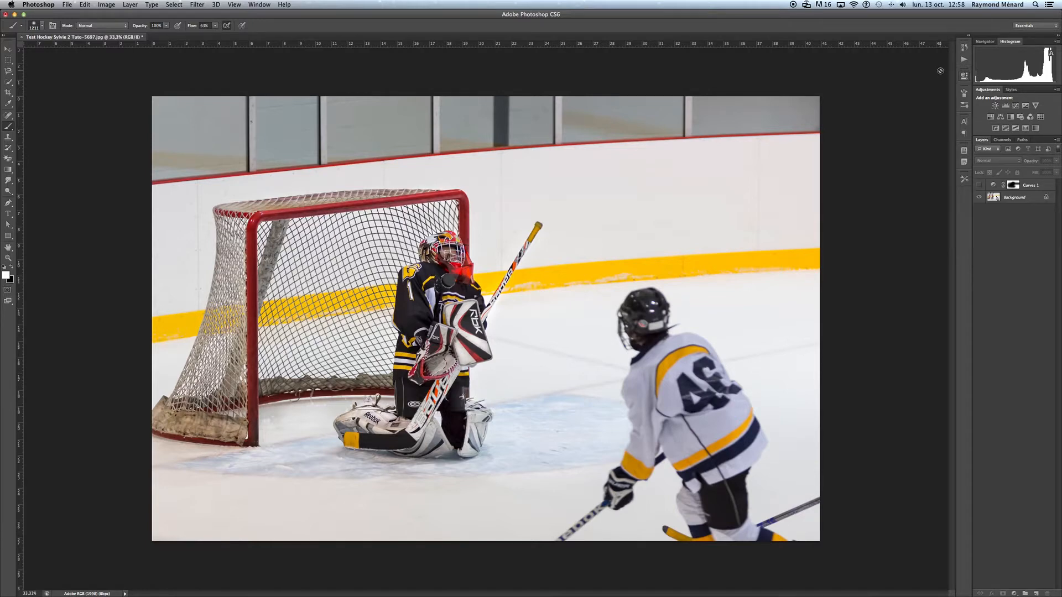
click(21, 37)
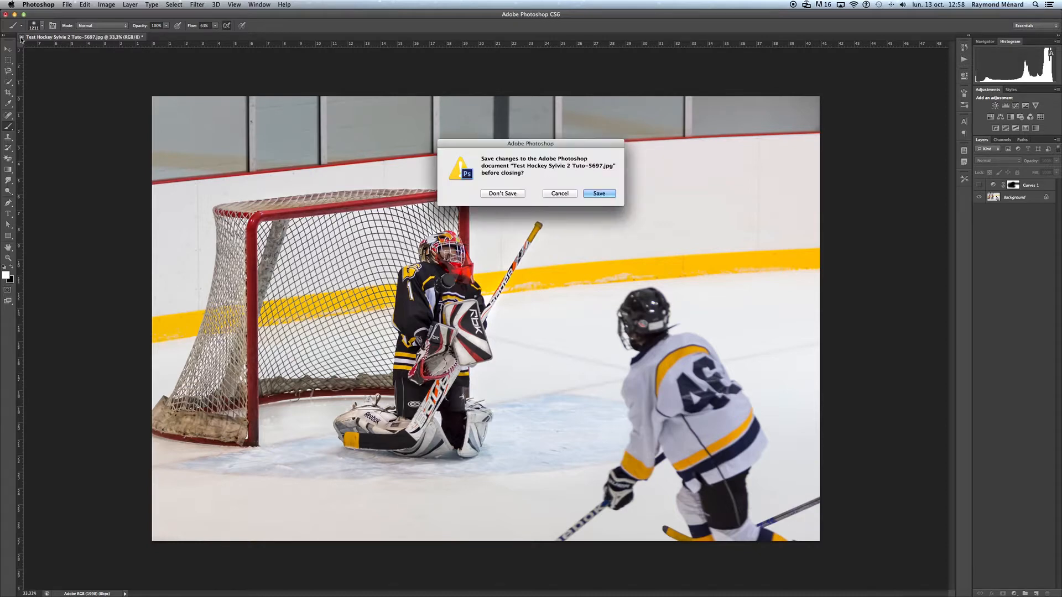
click(493, 194)
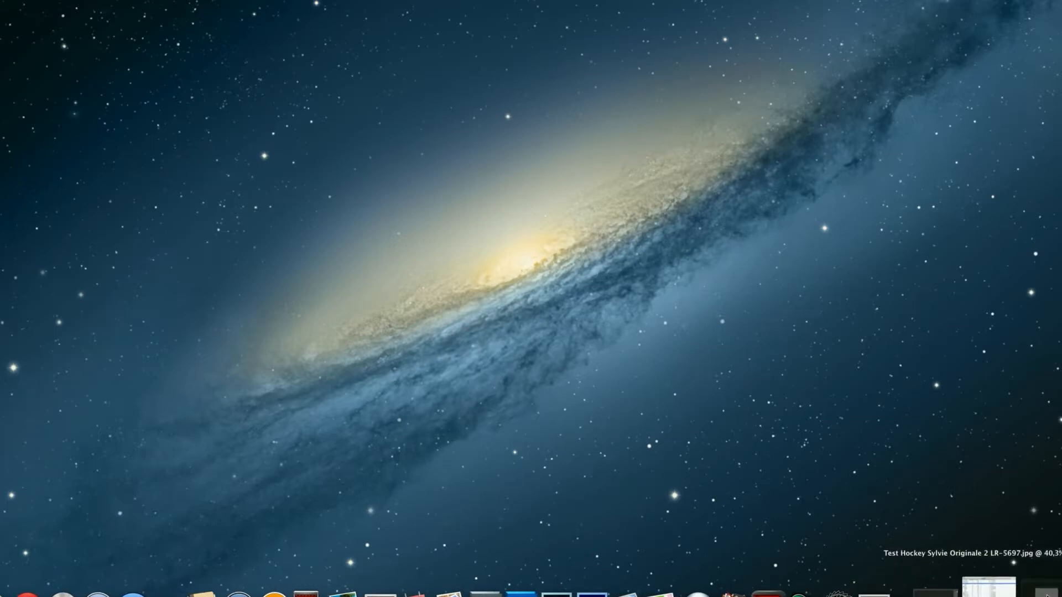
Step: Restore the window with the original photo, show its hidden layer, and compare it with the finished version
click(989, 587)
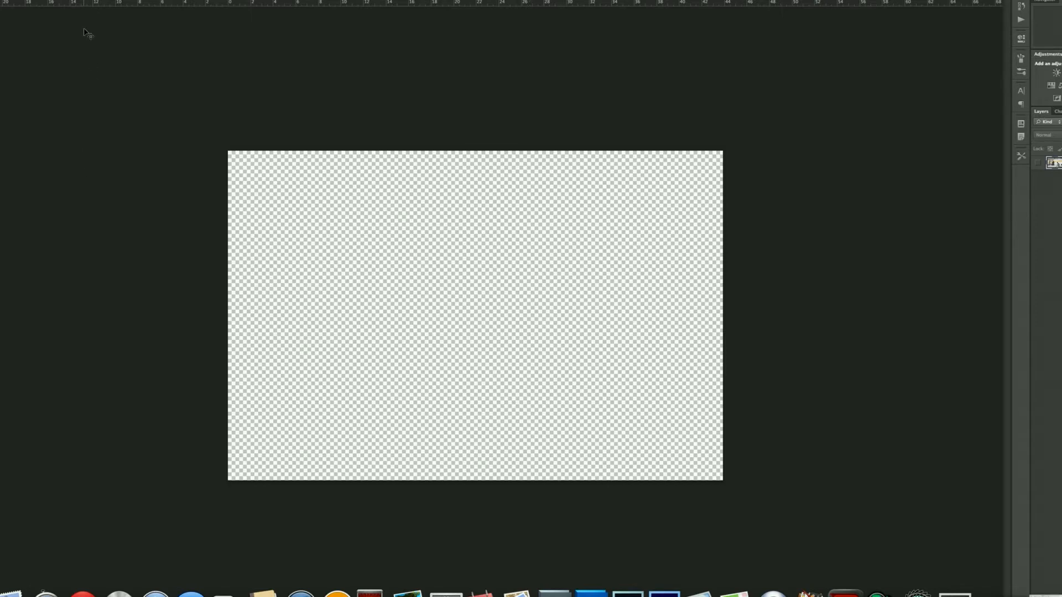
click(1037, 163)
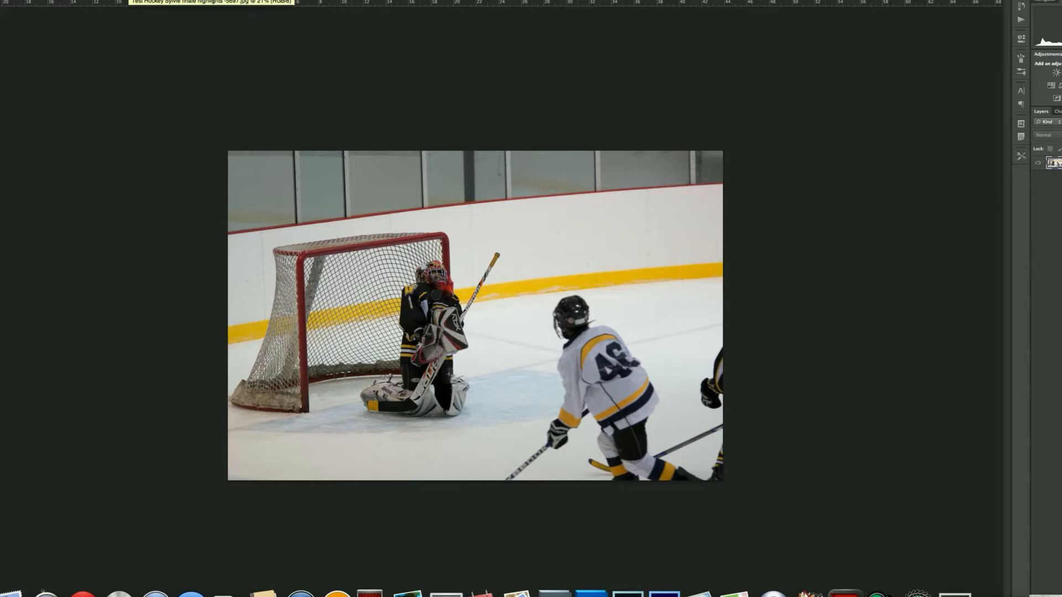
click(212, 1)
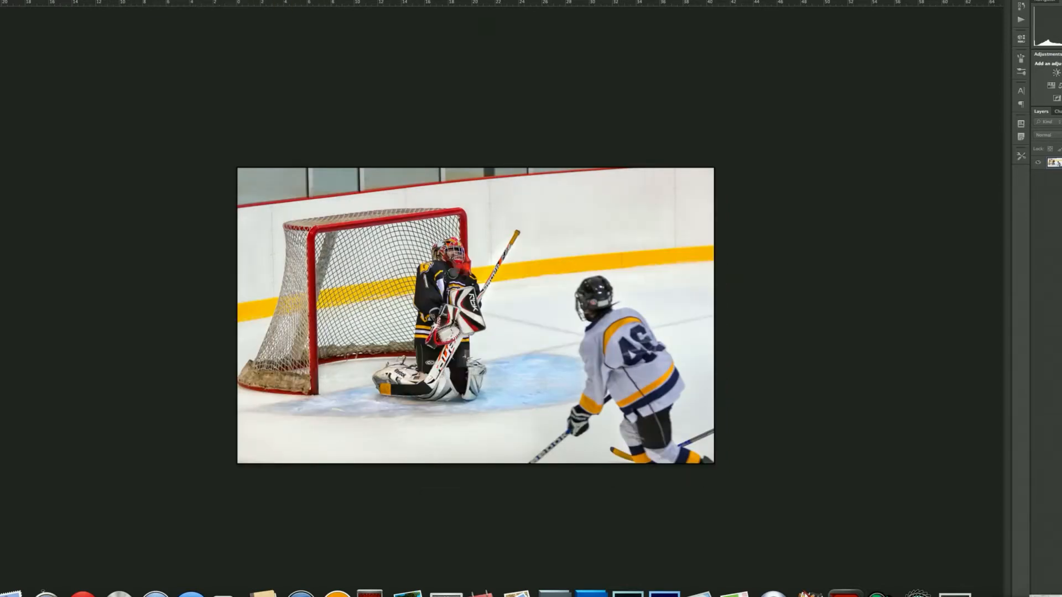
click(115, 1)
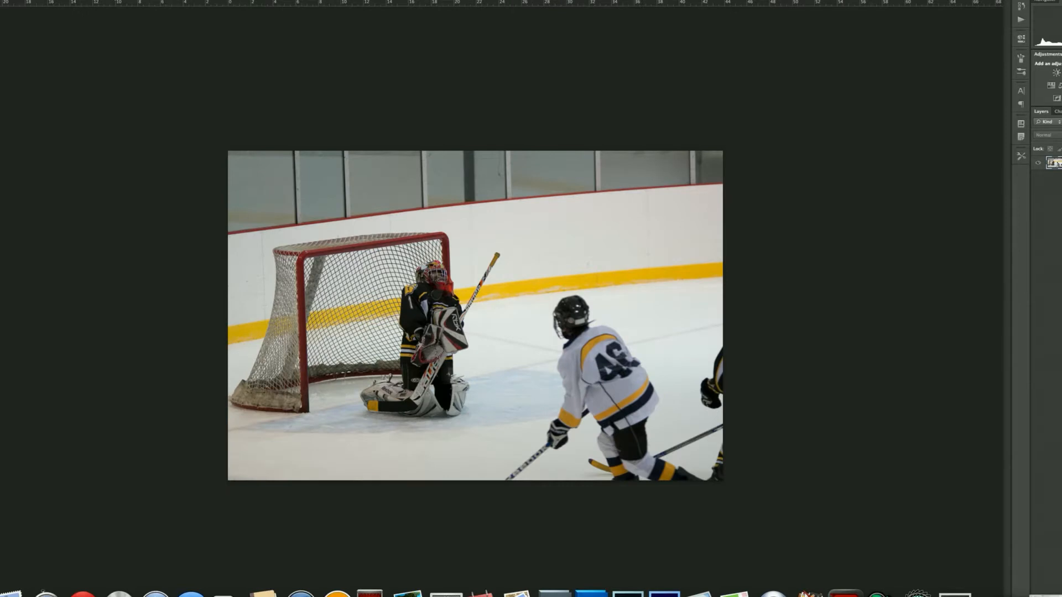
click(171, 2)
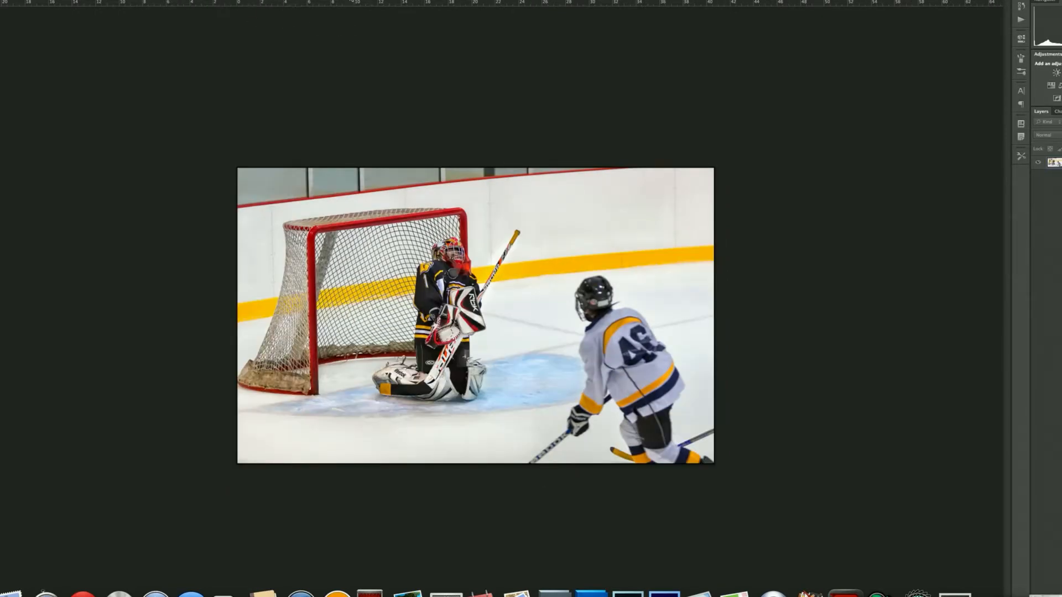
Step: View the side-by-side before-and-after layout and the framed presentation layout, and hide Photoshop
click(352, 1)
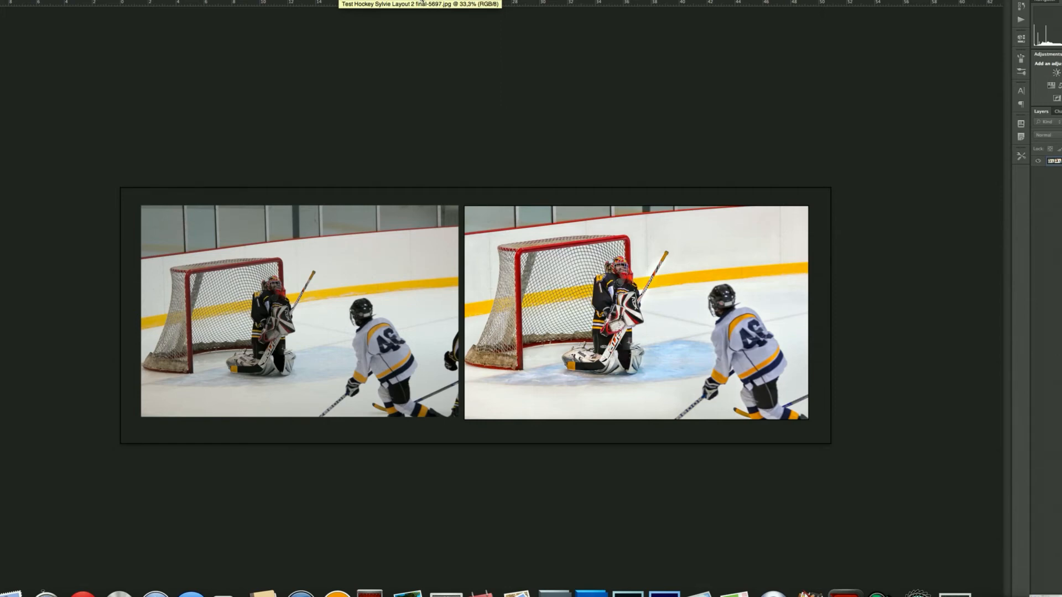
click(421, 2)
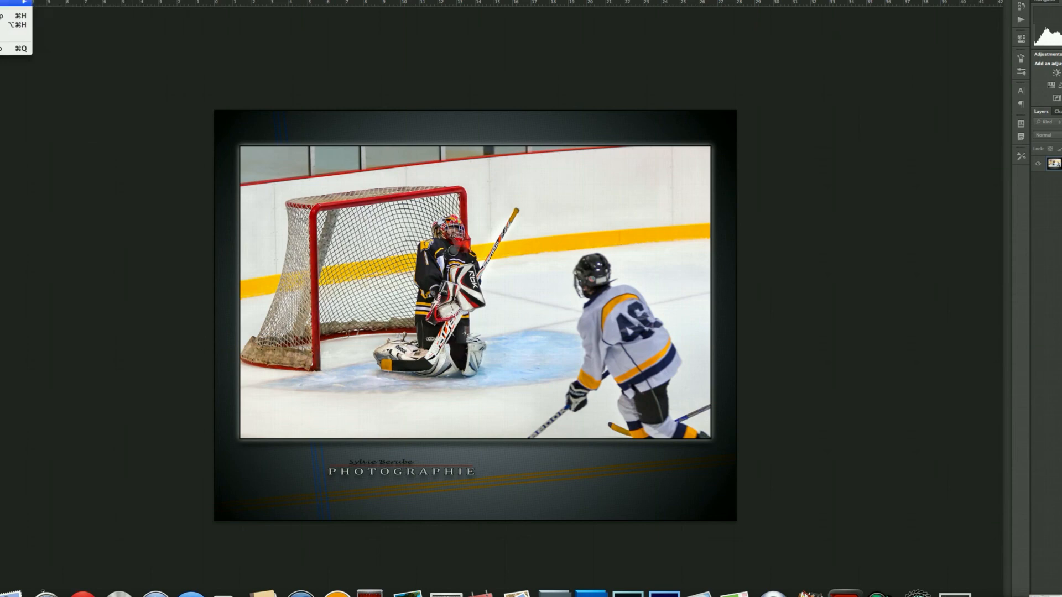
click(11, 16)
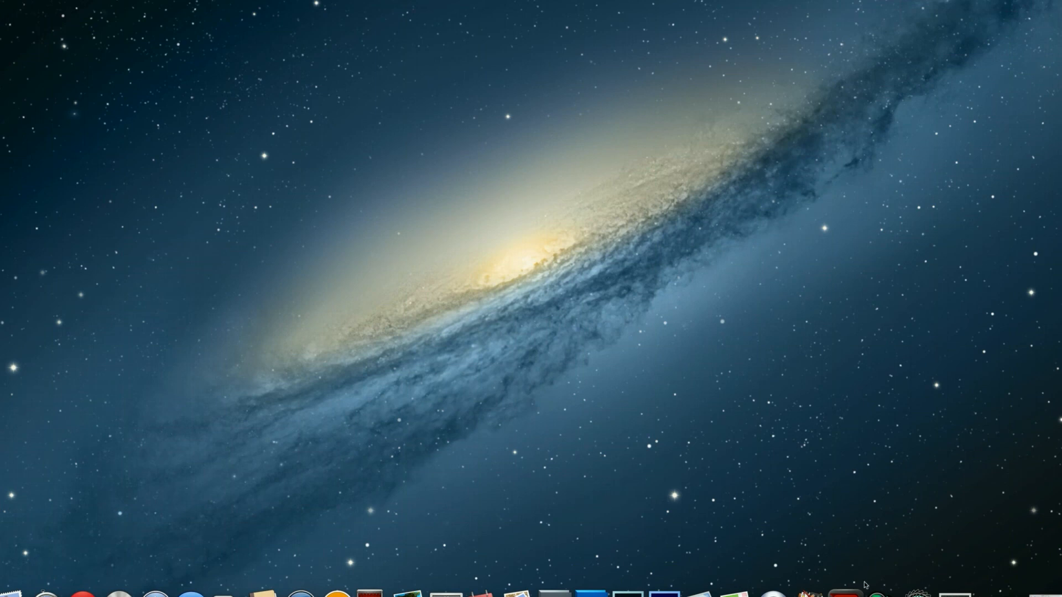
right_click(774, 593)
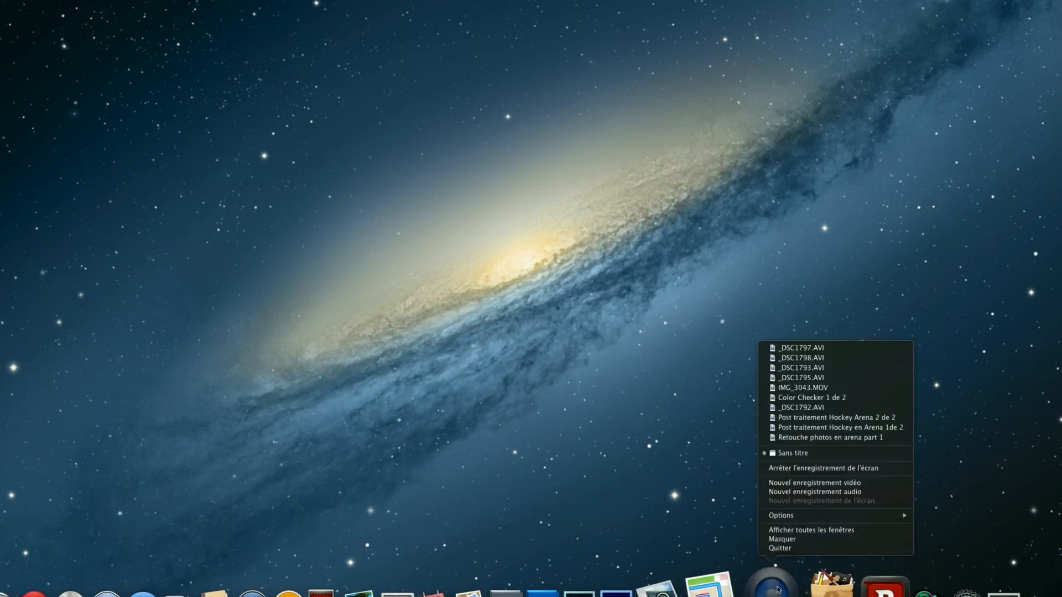